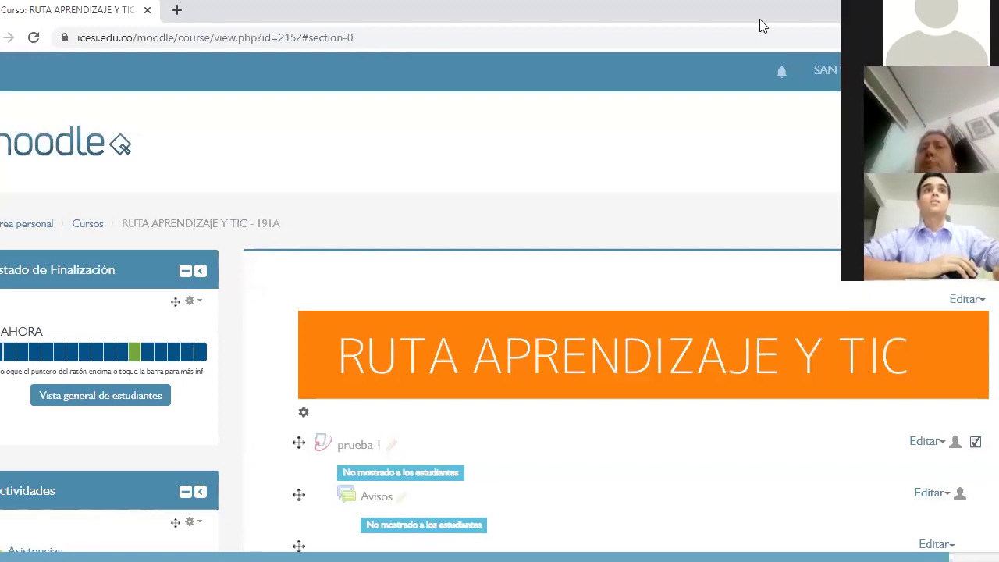
Reload the RUTA APRENDIZAJE Y TIC course page and open the activity and resource chooser for its first section.
scroll(578, 296, "down", 2)
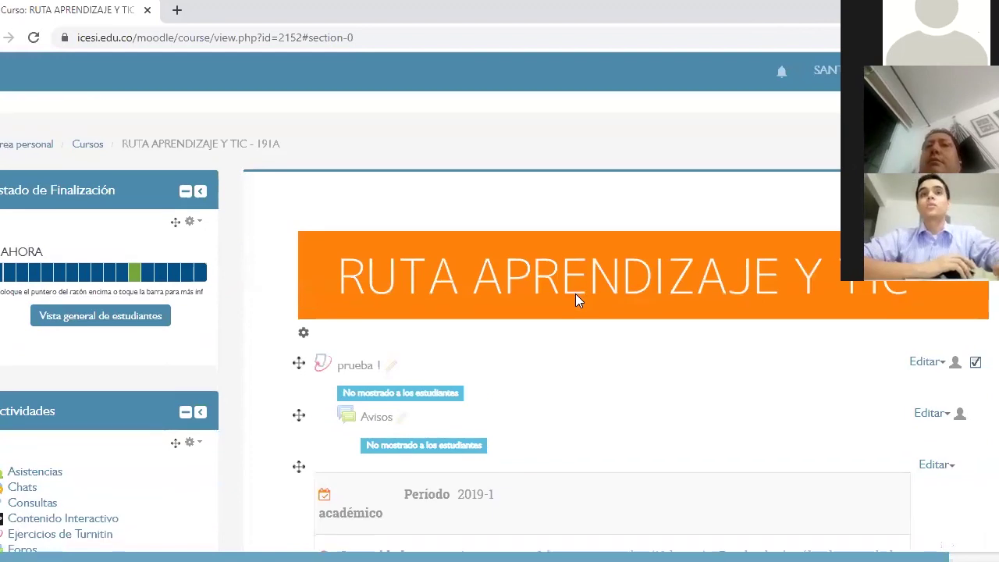
scroll(593, 283, "up", 2)
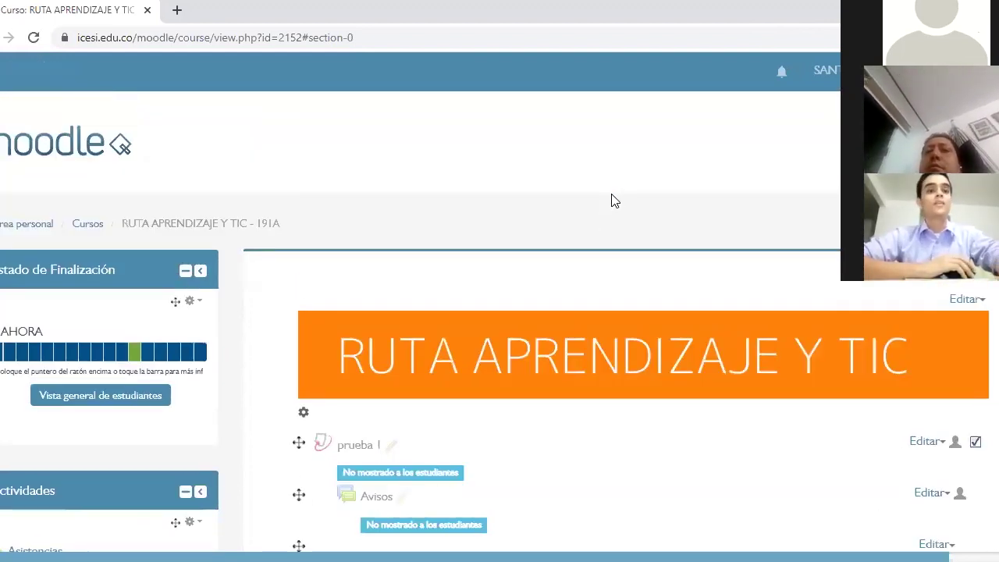
key("F5")
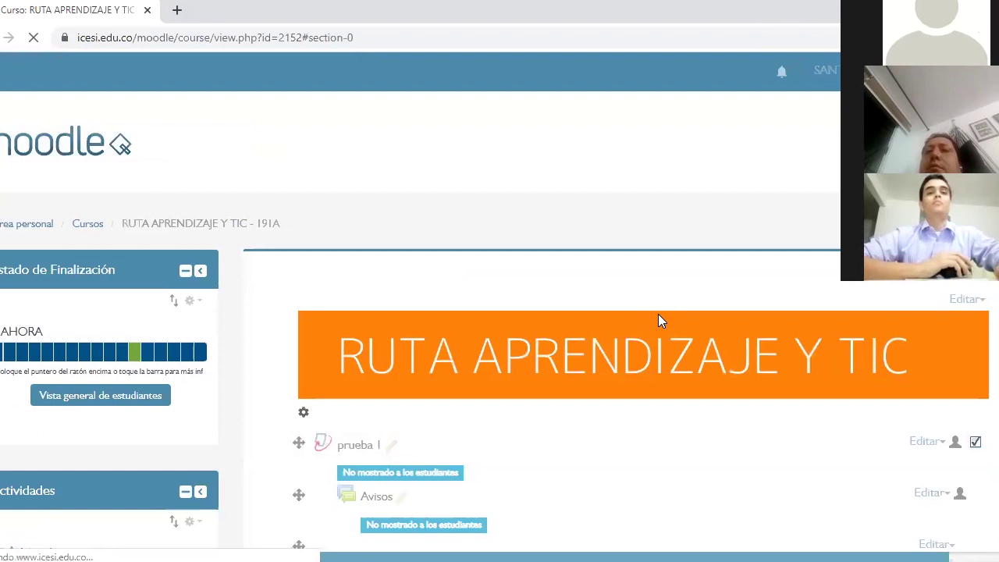
scroll(658, 314, "down", 3)
scroll(645, 322, "down", 2)
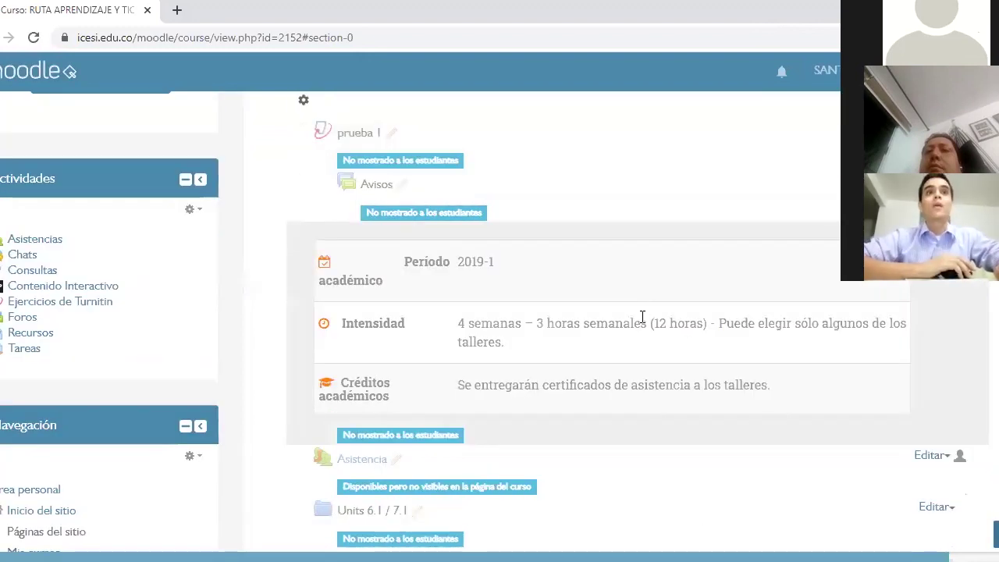
scroll(636, 324, "up", 2)
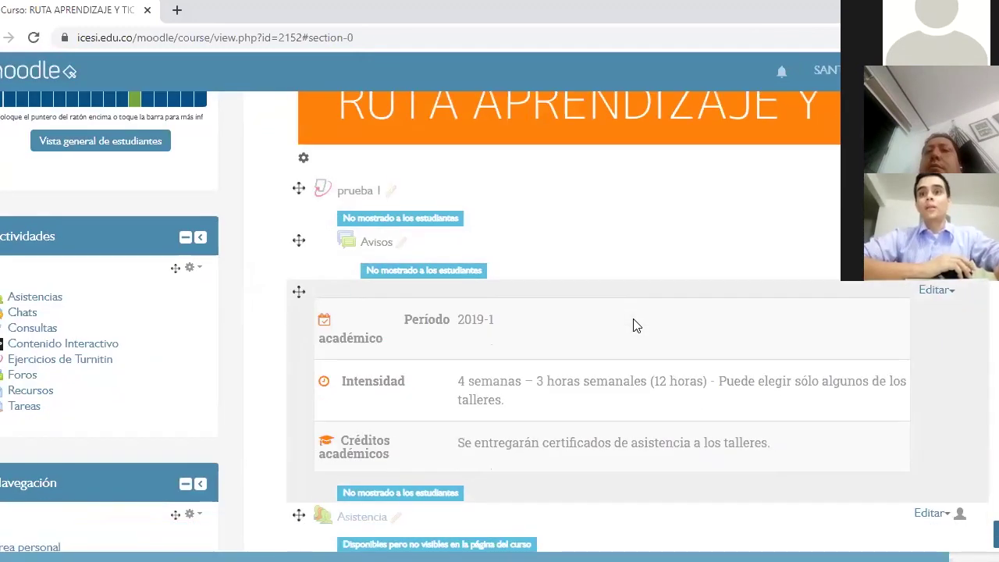
scroll(633, 326, "down", 6)
scroll(616, 330, "down", 3)
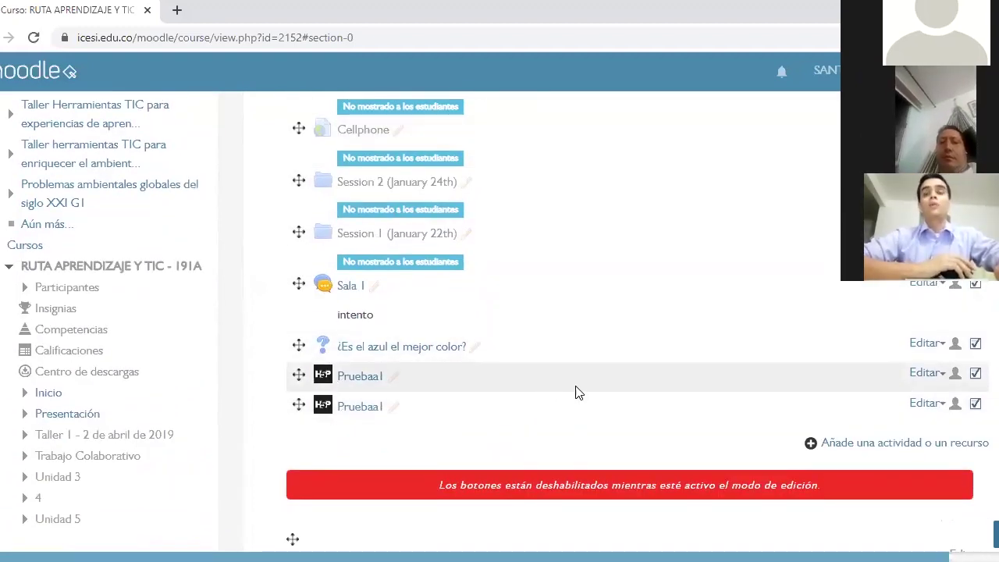
scroll(575, 393, "down", 2)
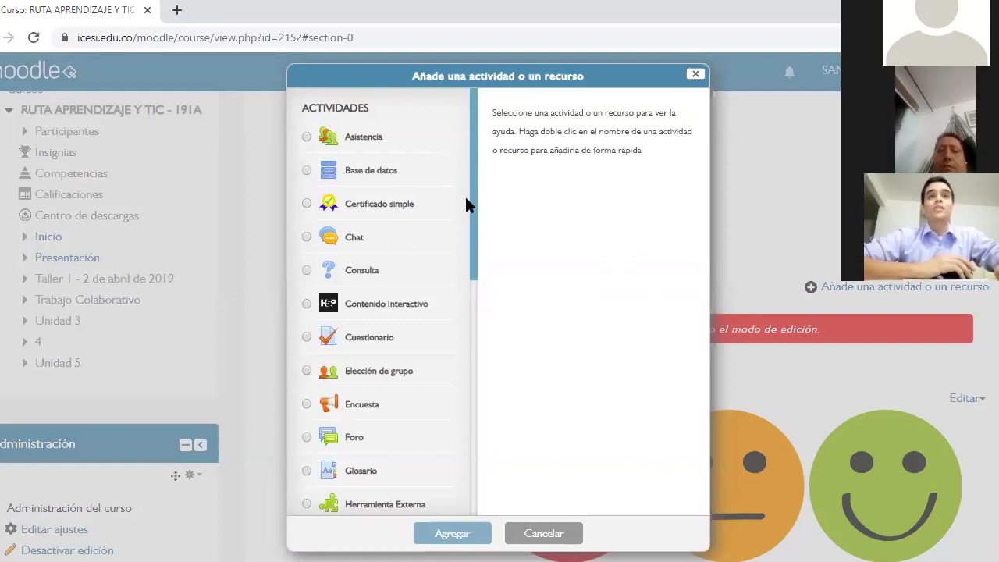
Reposition the activity chooser dialog over the page and look through its available activities and resources.
scroll(468, 187, "down", 1)
scroll(468, 188, "up", 1)
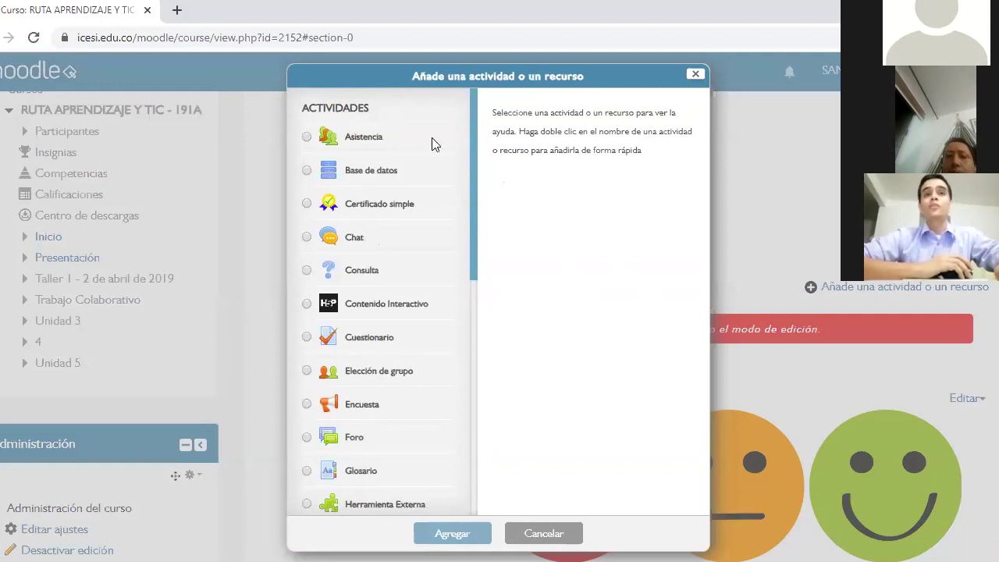
scroll(475, 117, "down", 1)
scroll(478, 109, "up", 1)
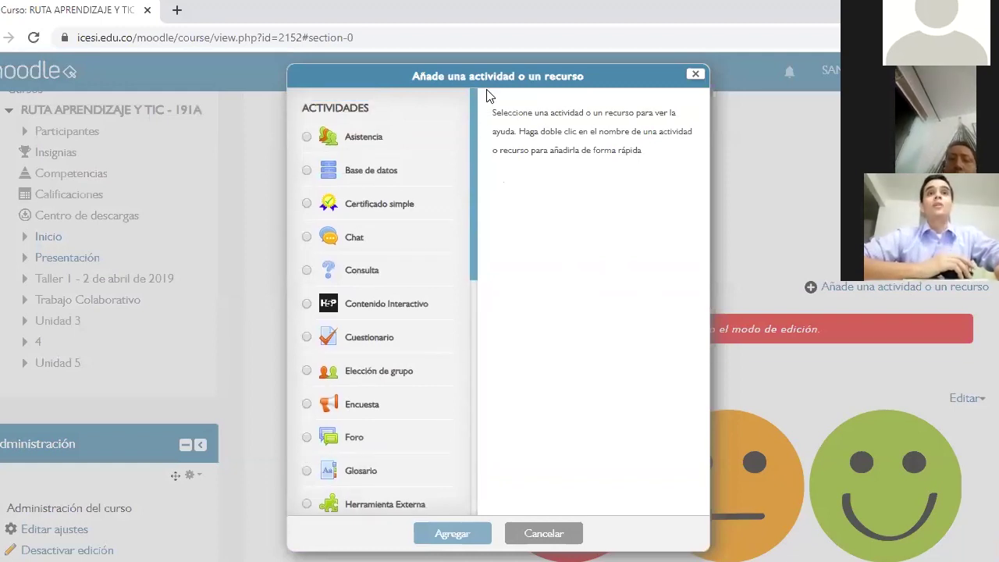
left_click_drag(562, 68, 620, 50)
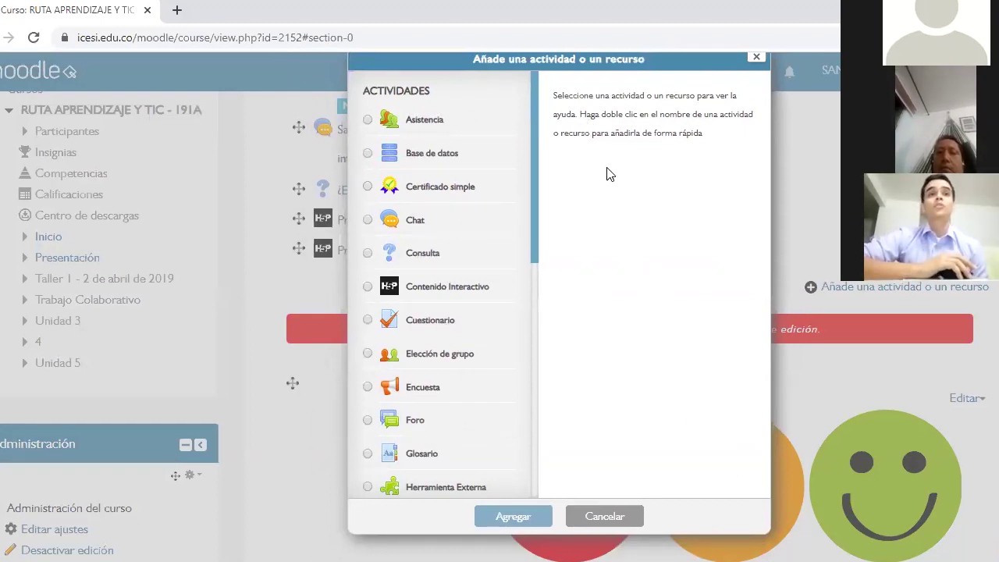
left_click_drag(591, 65, 586, 81)
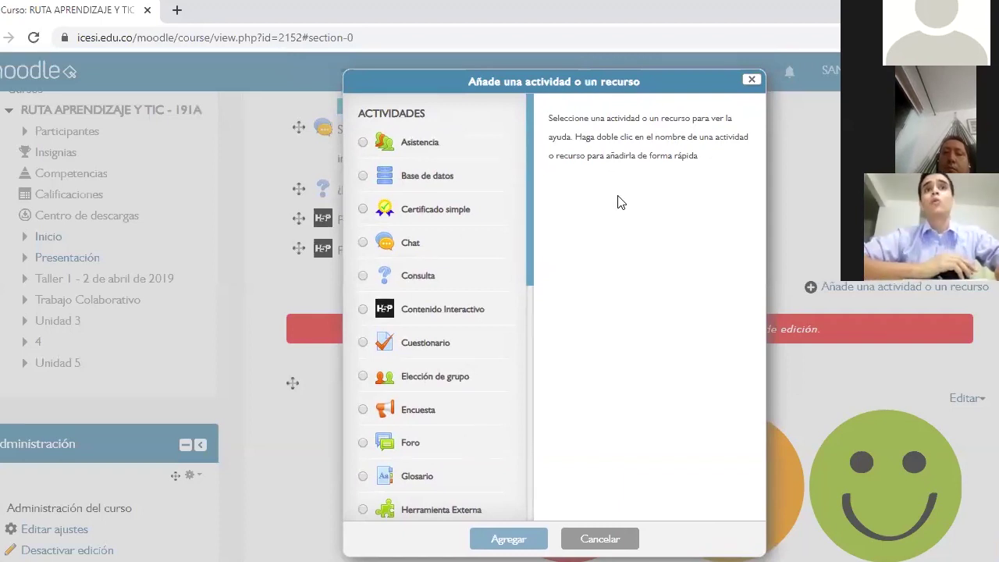
scroll(480, 229, "down", 5)
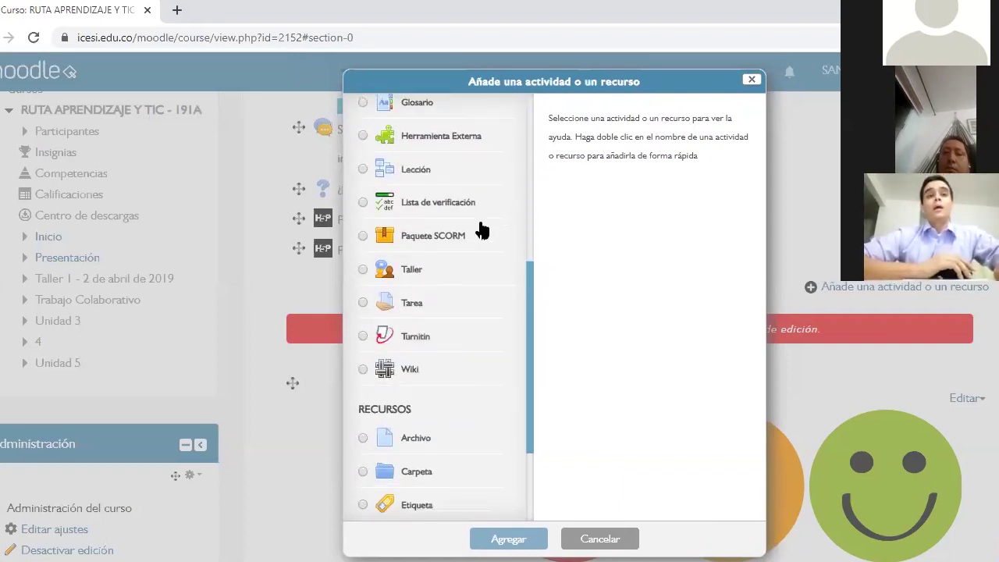
scroll(478, 196, "up", 5)
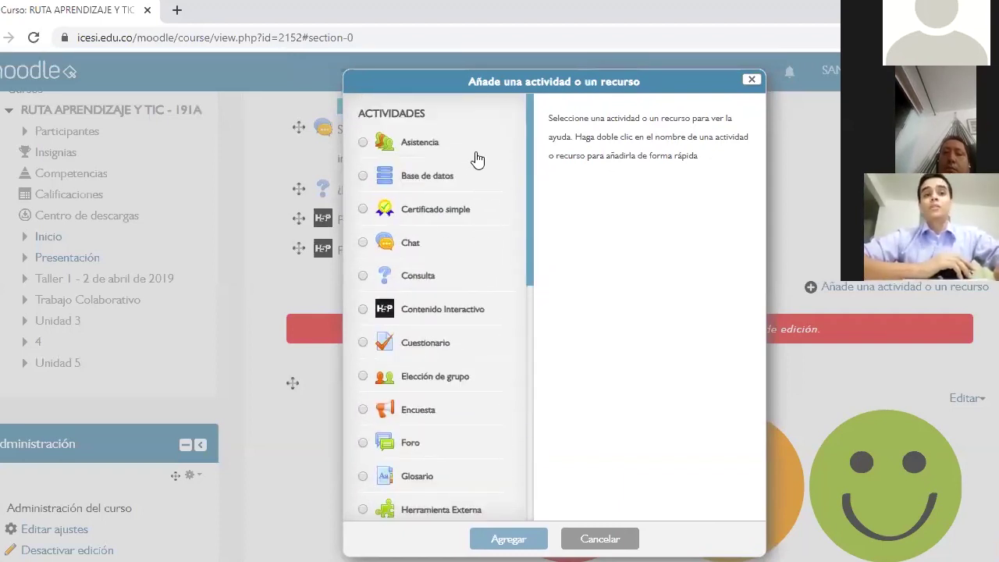
Select the Chat activity and read its description and suggested uses.
left_click(454, 249)
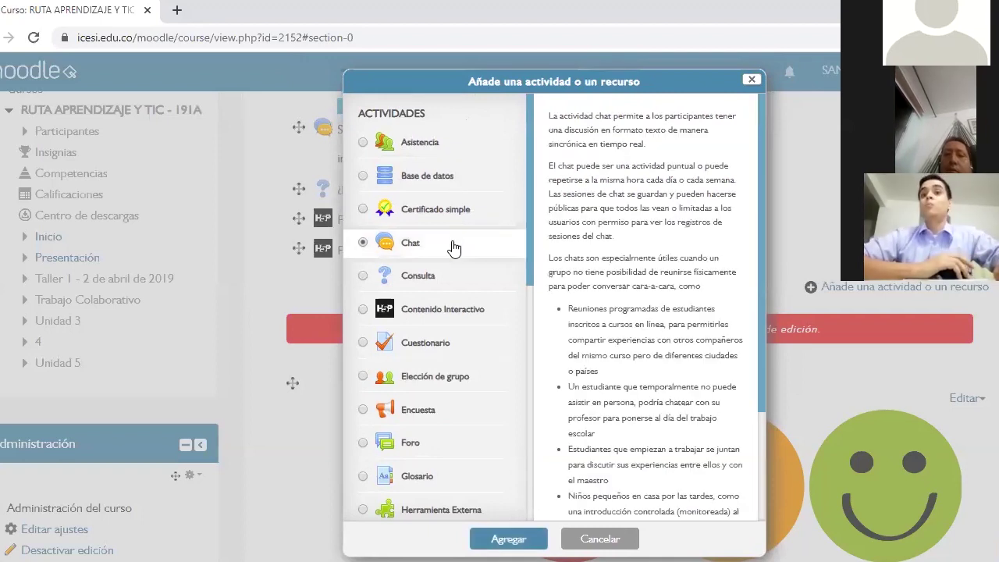
scroll(577, 223, "down", 1)
scroll(577, 222, "up", 1)
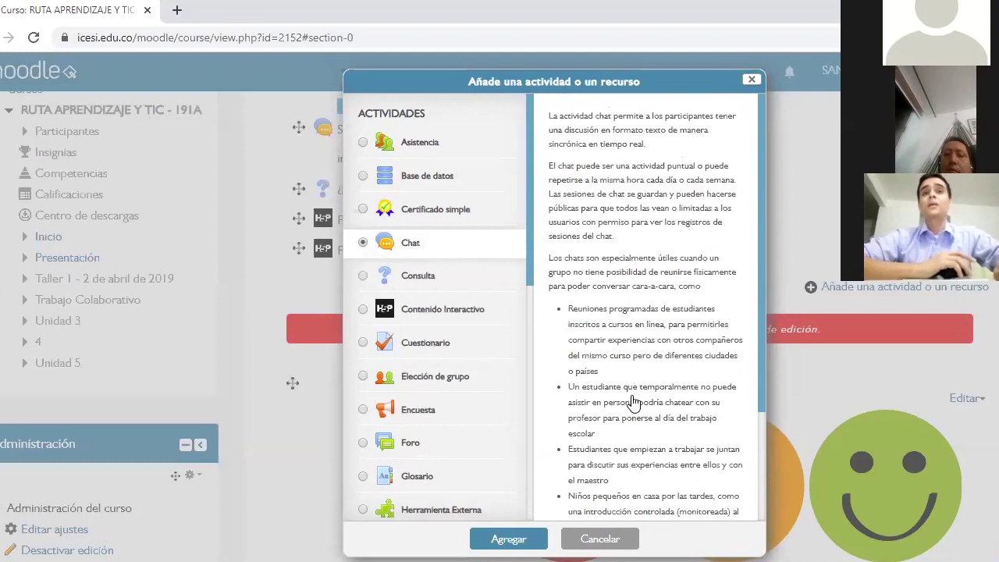
scroll(638, 406, "down", 2)
scroll(636, 402, "up", 1)
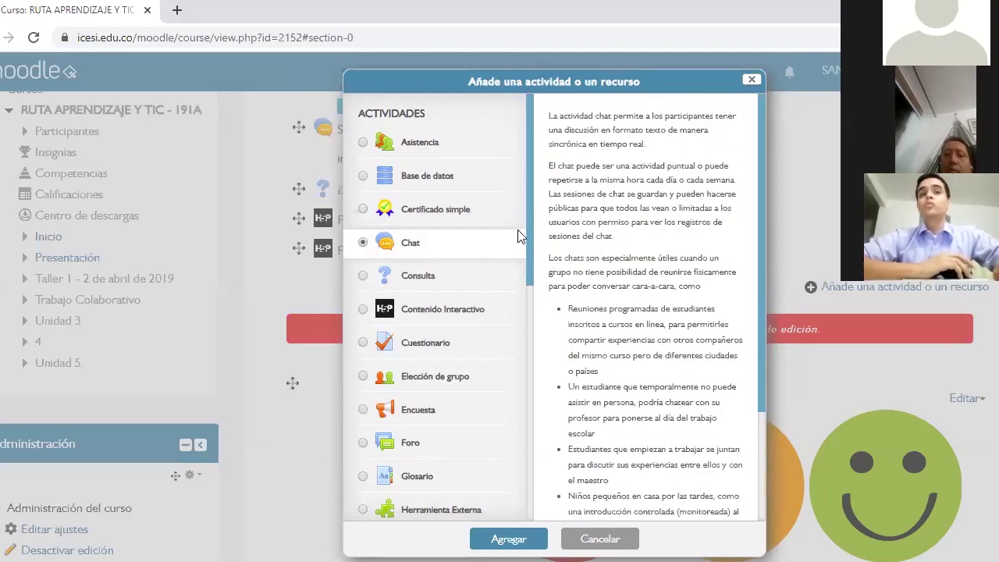
Look through the other activity types in the chooser while Chat stays selected.
left_click_drag(532, 234, 534, 289)
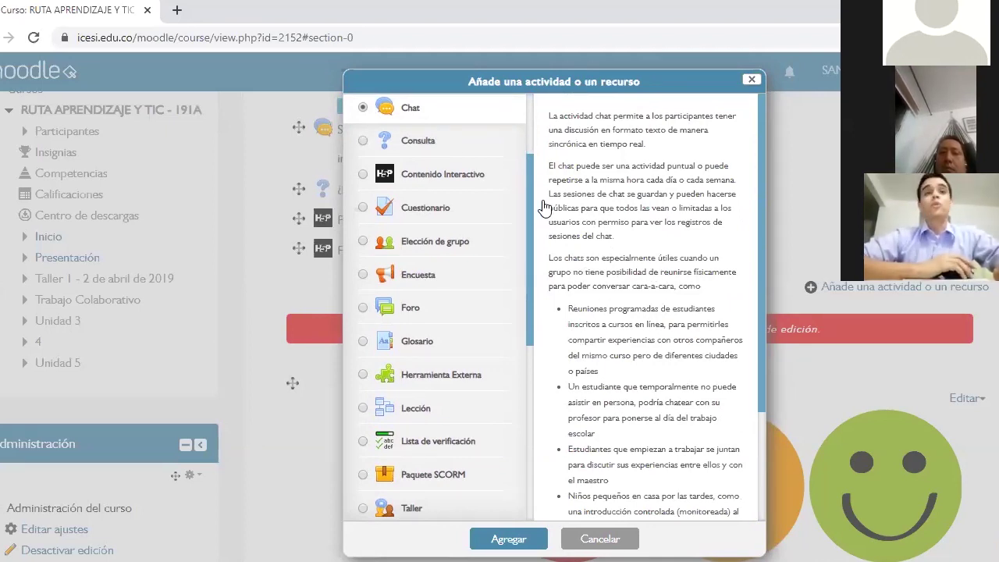
scroll(528, 181, "up", 1)
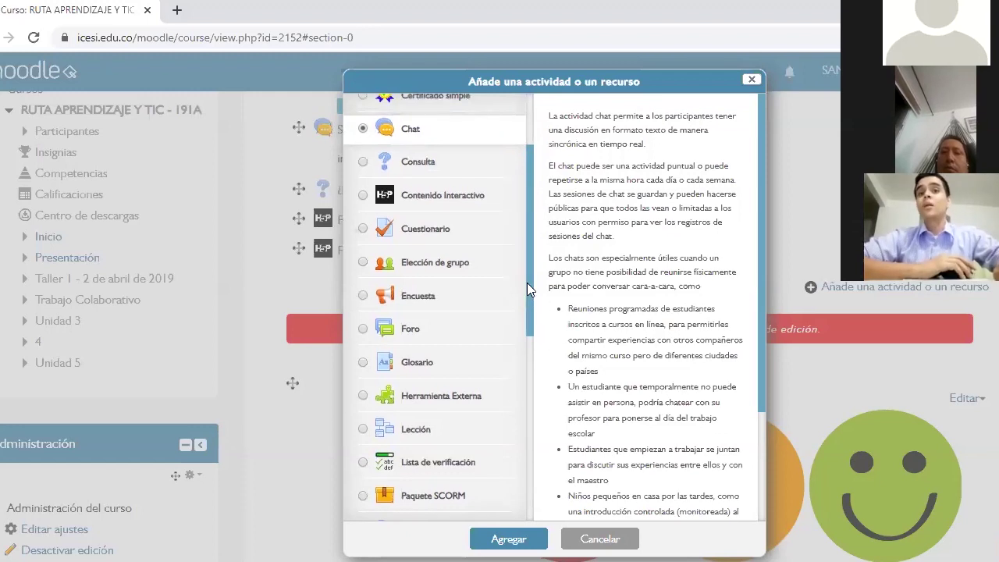
scroll(530, 286, "up", 2)
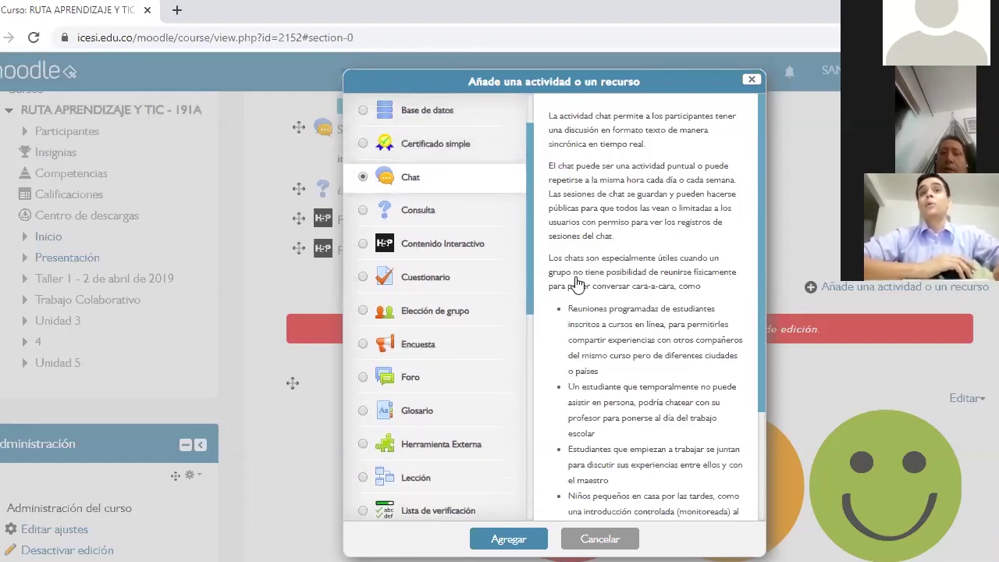
scroll(500, 304, "up", 2)
scroll(515, 292, "down", 5)
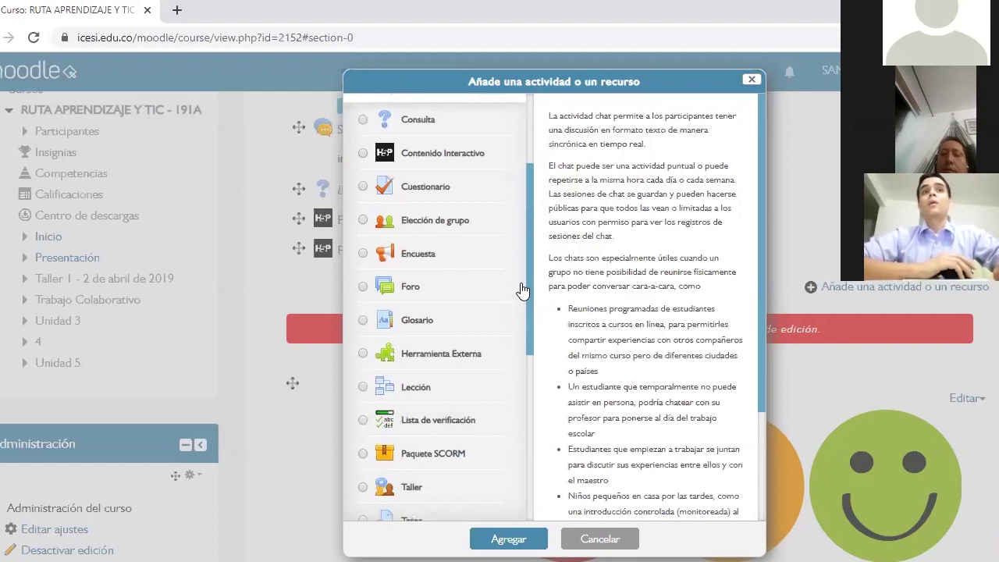
scroll(462, 263, "up", 3)
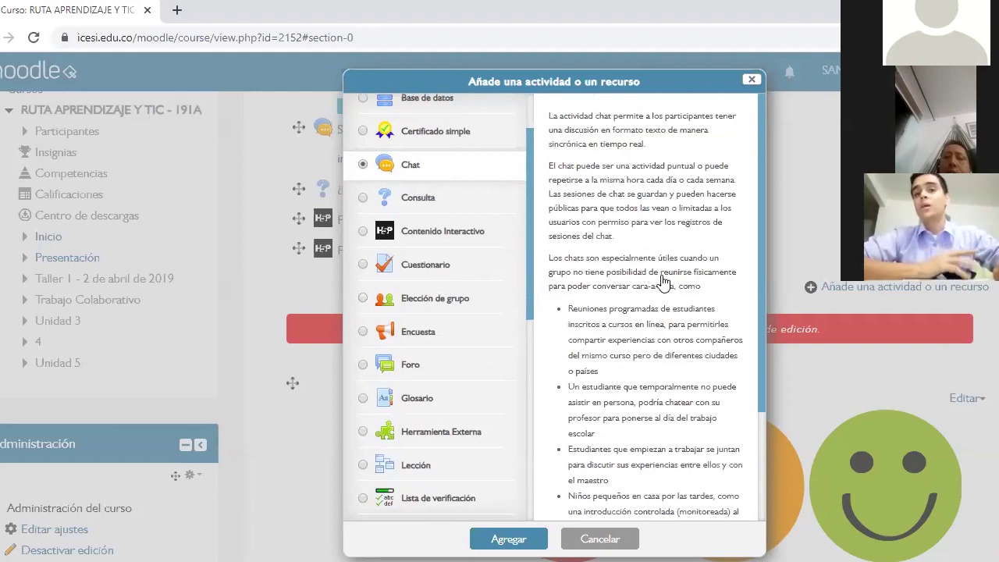
scroll(663, 308, "down", 3)
scroll(664, 309, "up", 3)
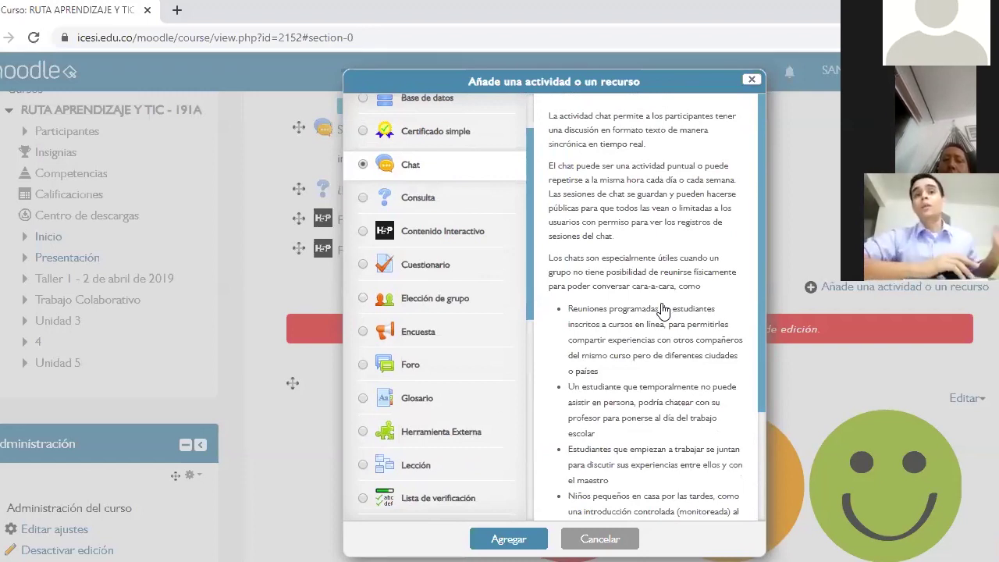
Select the Foro activity and read its description of forum types, subscriptions, grading and uses.
left_click(402, 375)
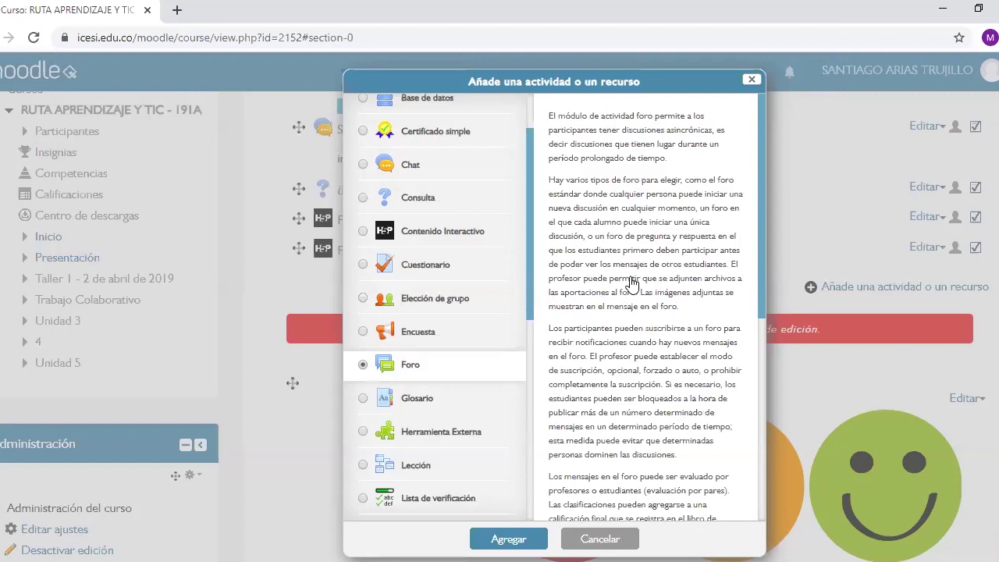
scroll(633, 284, "down", 3)
scroll(632, 282, "down", 2)
scroll(632, 283, "up", 5)
scroll(629, 295, "down", 2)
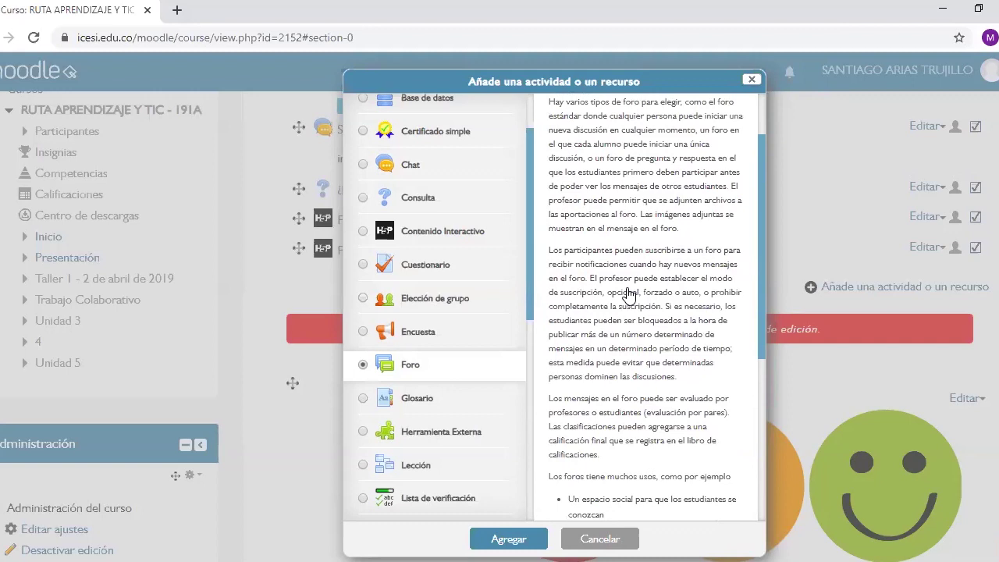
scroll(629, 295, "up", 2)
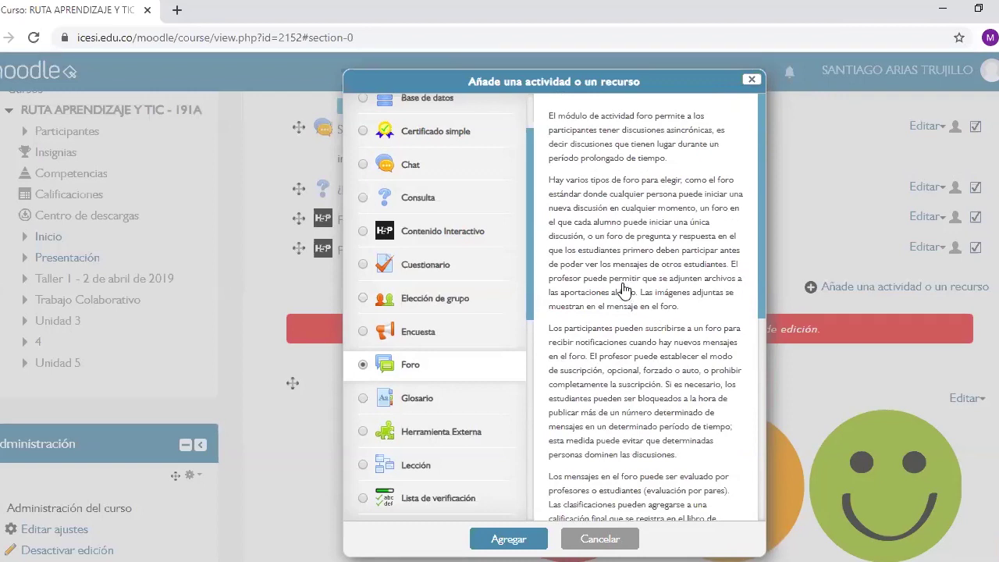
scroll(623, 290, "down", 3)
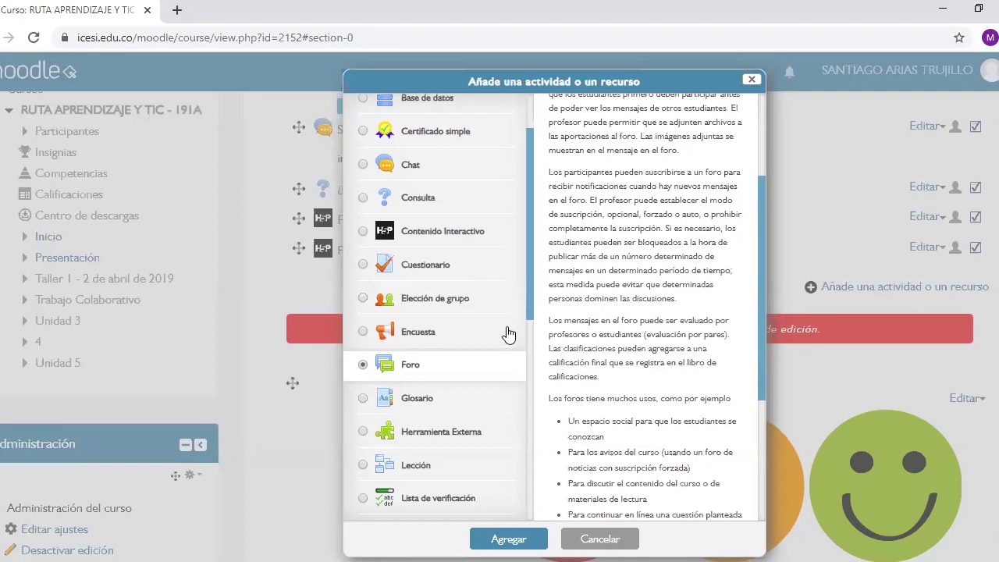
scroll(504, 317, "up", 2)
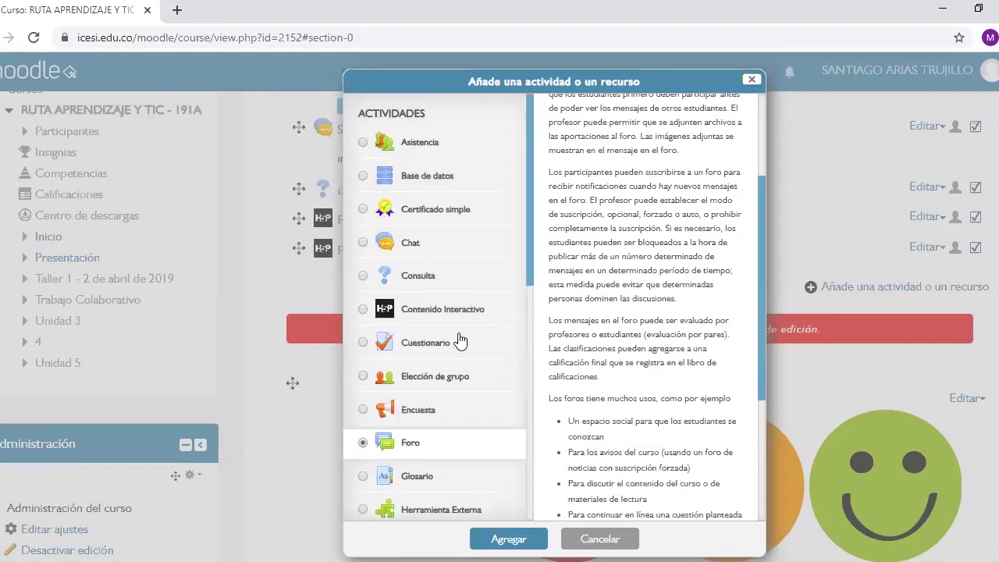
Compare the descriptions of the Encuesta and Consulta activities by selecting them alternately.
left_click(465, 412)
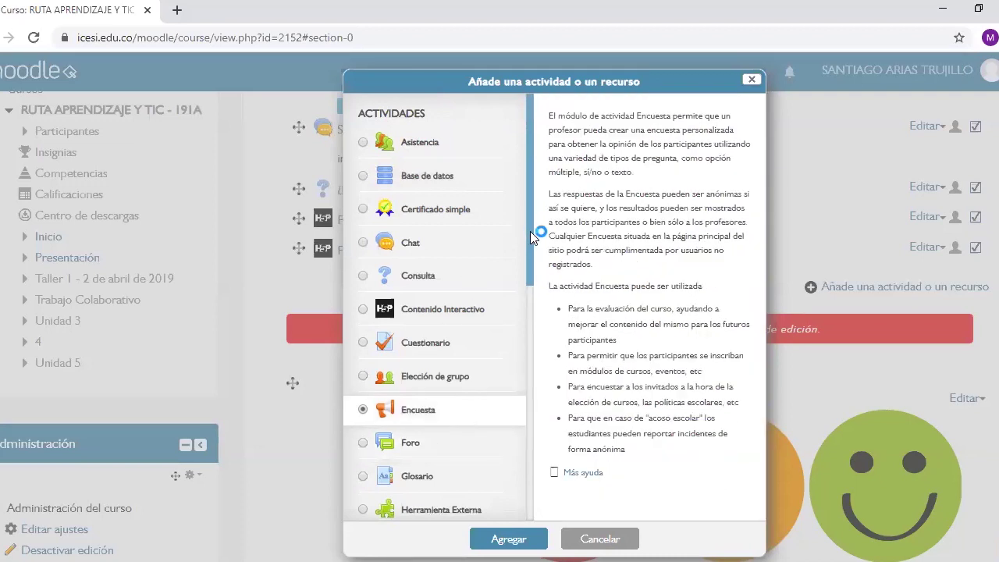
scroll(533, 235, "down", 1)
left_click(474, 268)
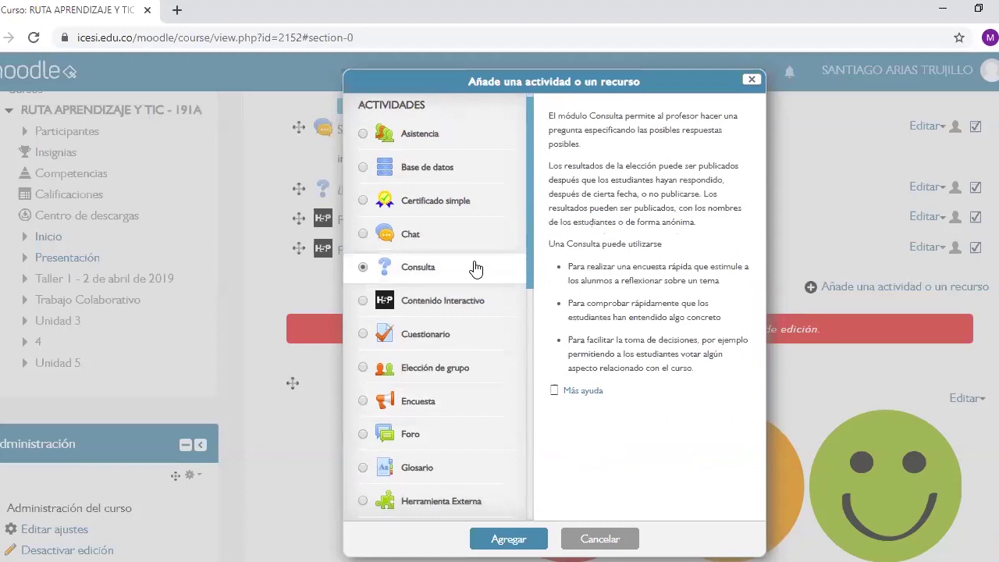
left_click(468, 405)
left_click(437, 267)
left_click(474, 406)
left_click(435, 269)
Show the Encuesta description and briefly highlight its use case about anonymously reporting school bullying.
left_click(441, 403)
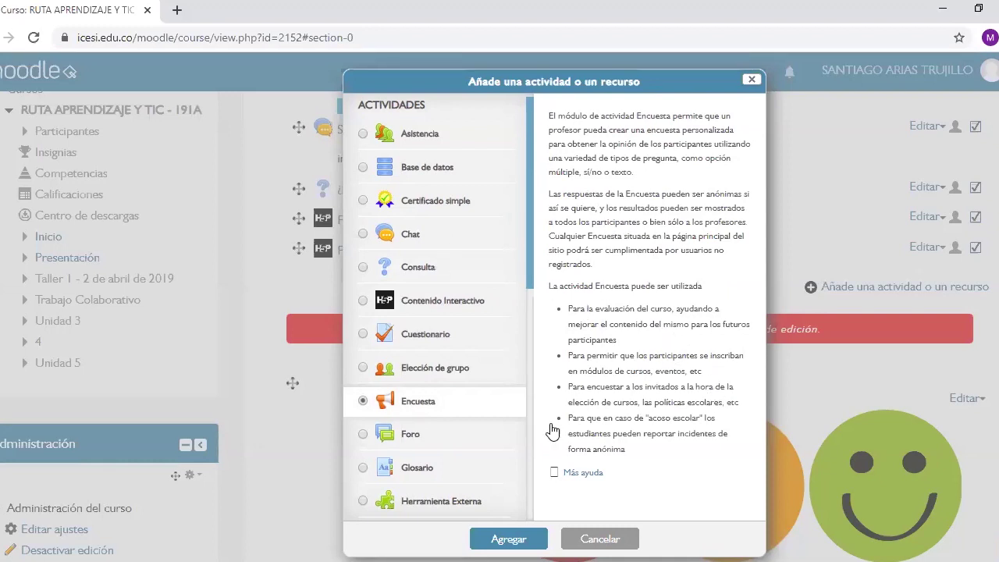
left_click_drag(627, 451, 582, 418)
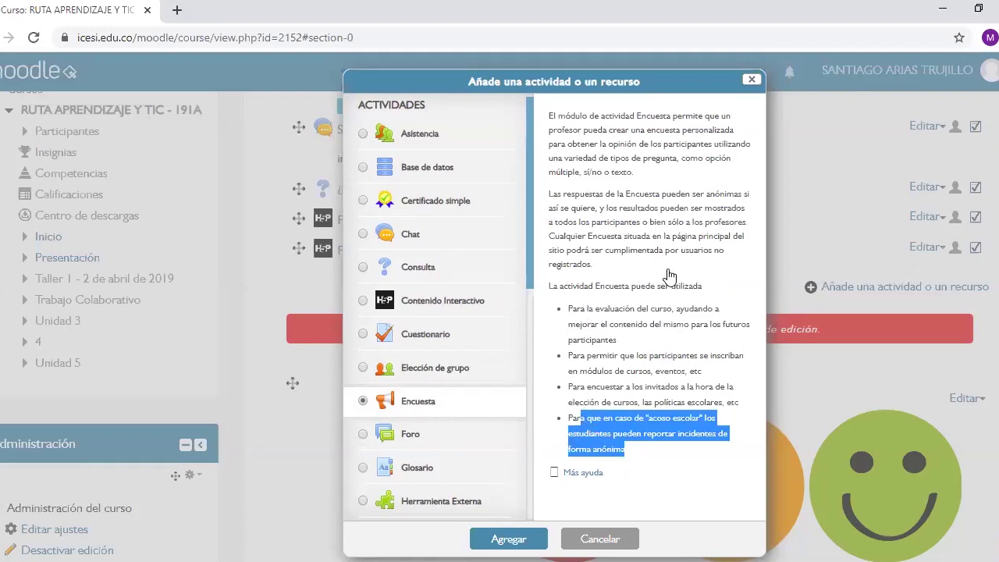
left_click(669, 275)
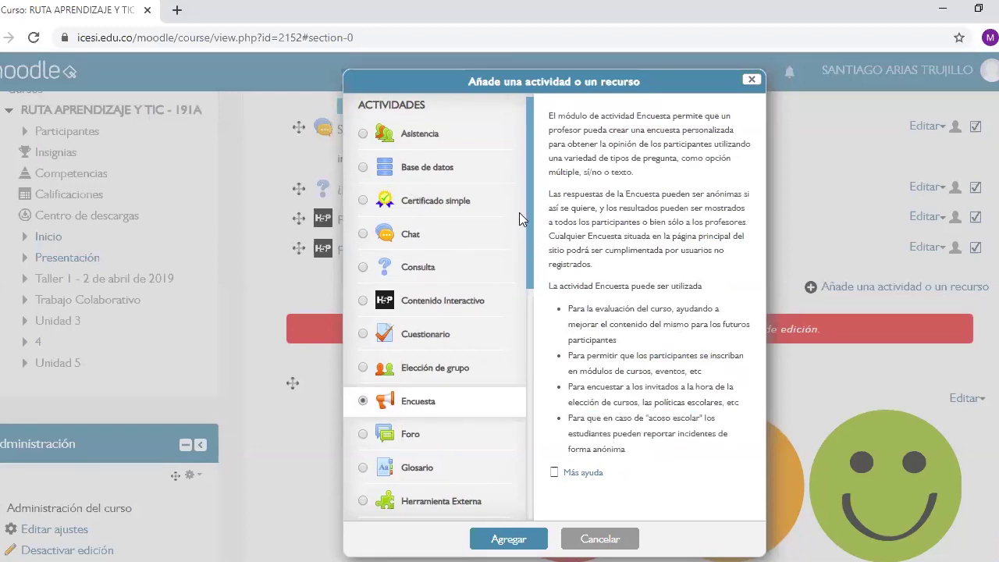
Look through the rest of the activity list, from Foro down to Turnitin and Wiki.
left_click_drag(533, 199, 534, 251)
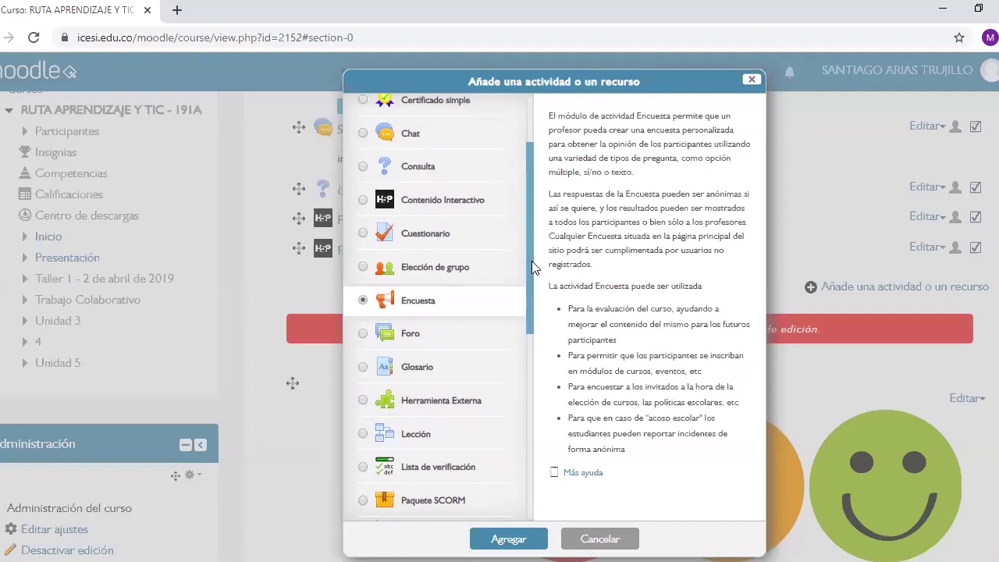
scroll(468, 257, "up", 2)
scroll(469, 297, "down", 3)
scroll(469, 288, "up", 4)
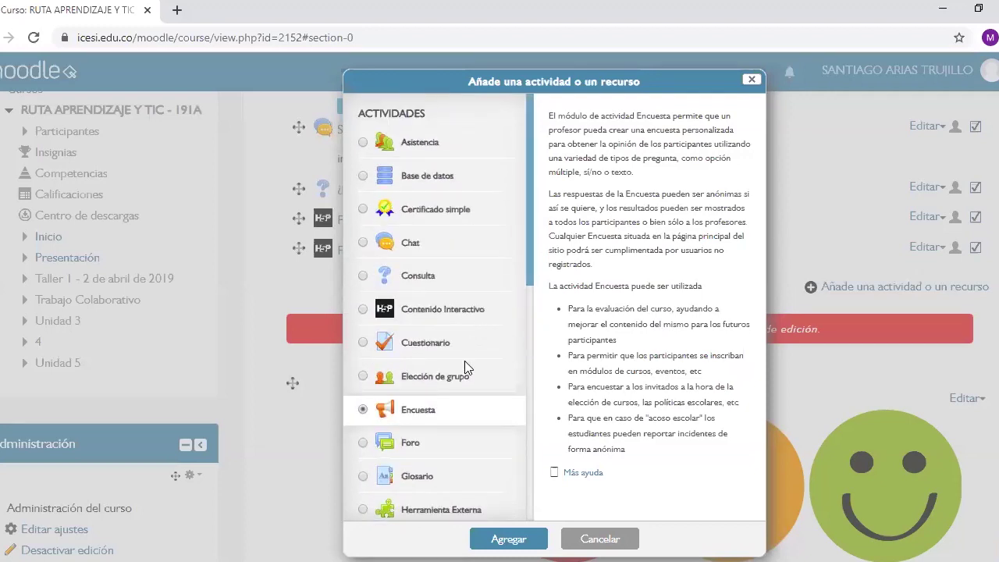
left_click_drag(530, 239, 544, 369)
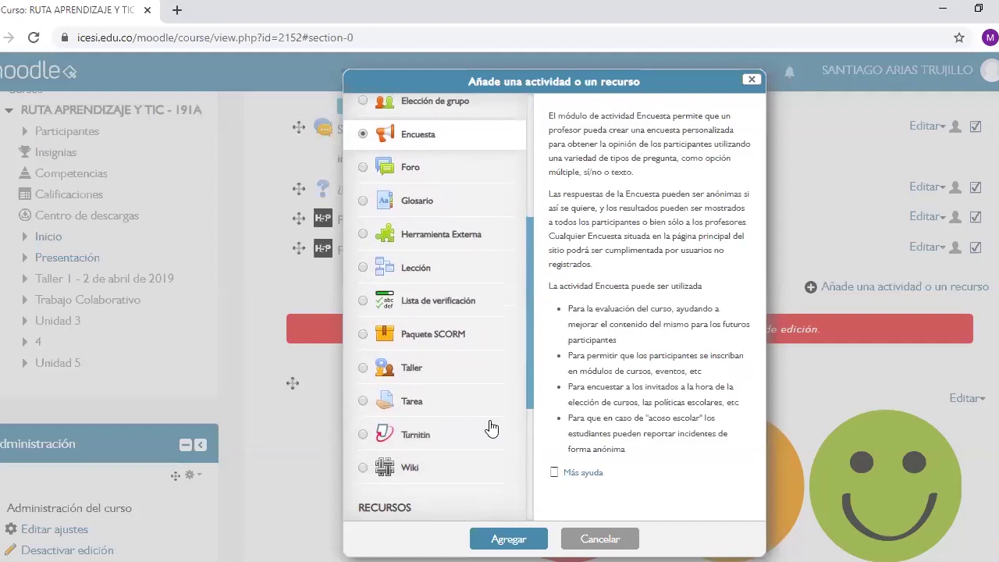
Select the Tarea and Wiki activities in turn and read what each description offers.
left_click(434, 405)
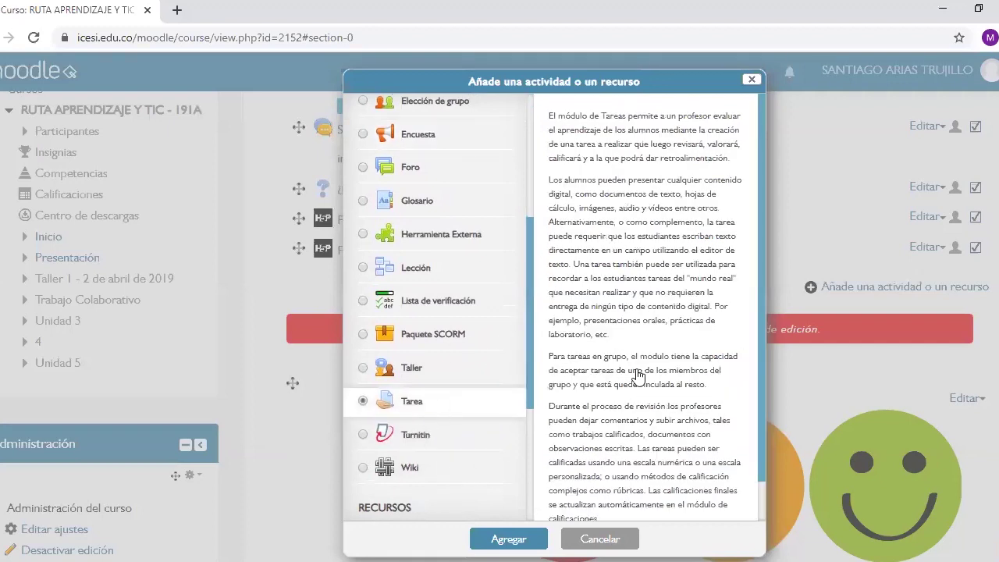
scroll(634, 379, "down", 2)
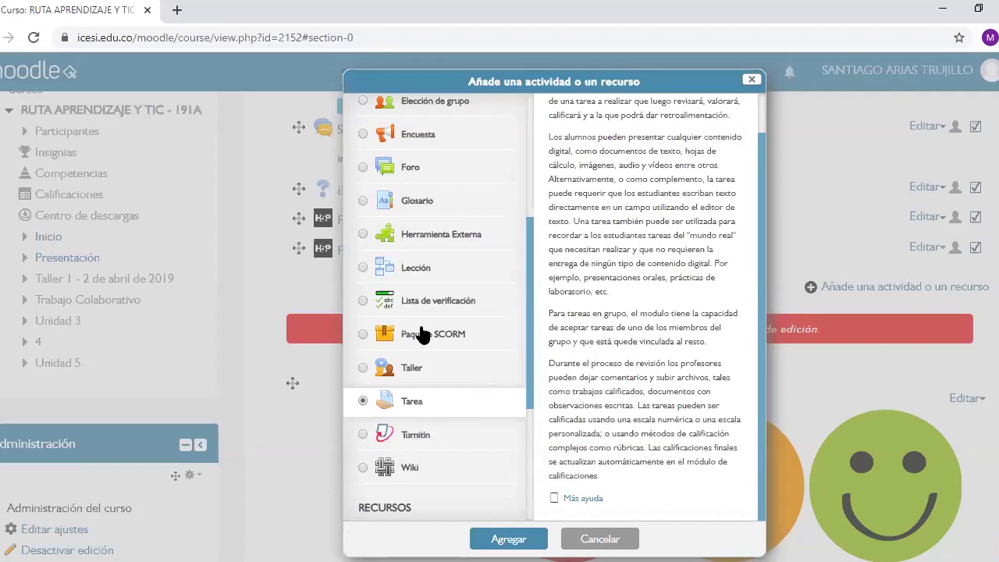
left_click(442, 483)
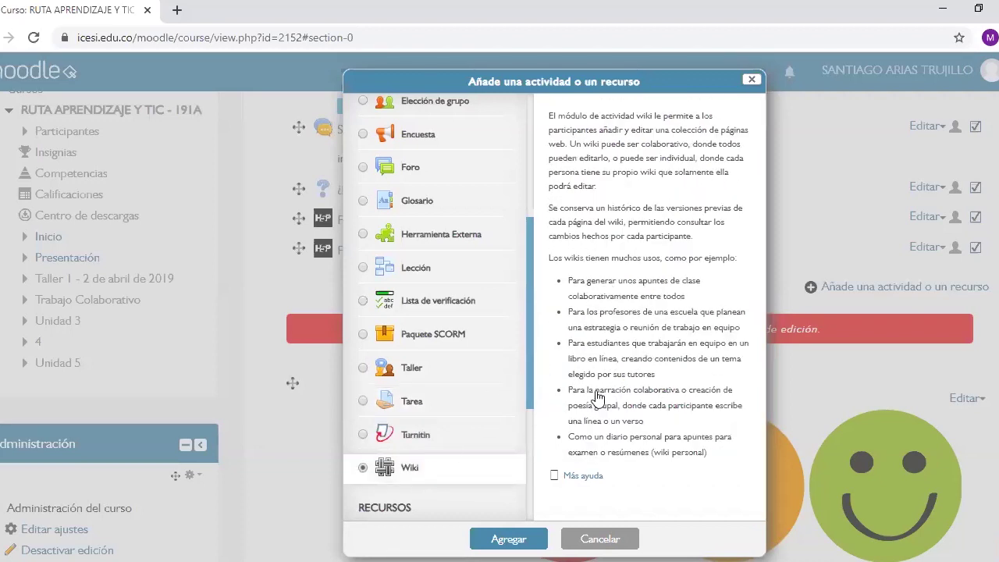
left_click_drag(550, 114, 604, 164)
left_click(626, 233)
Look over the activity list again and highlight the Wiki description's paragraph about the history of previous page versions.
scroll(431, 426, "up", 3)
scroll(435, 413, "up", 3)
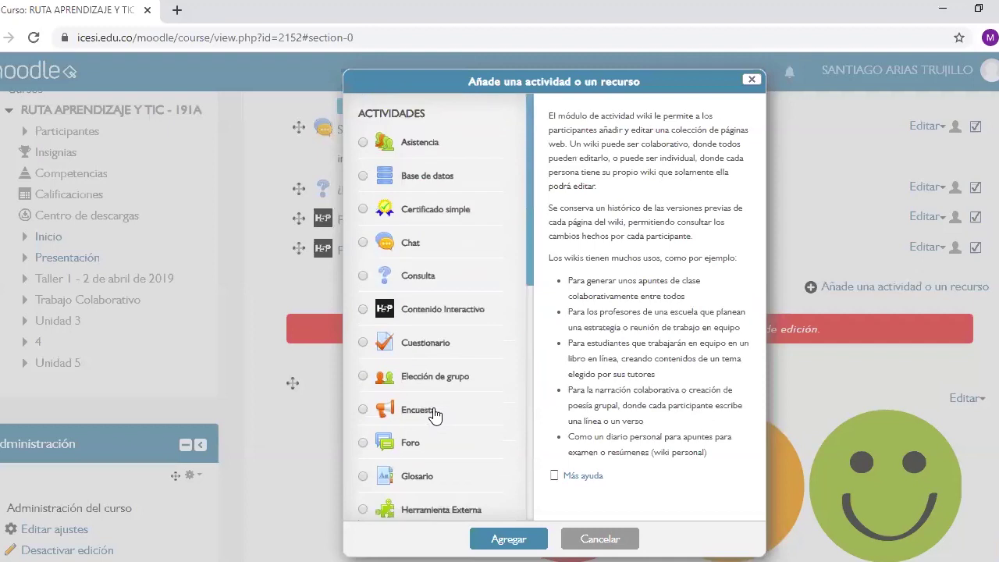
scroll(435, 414, "down", 4)
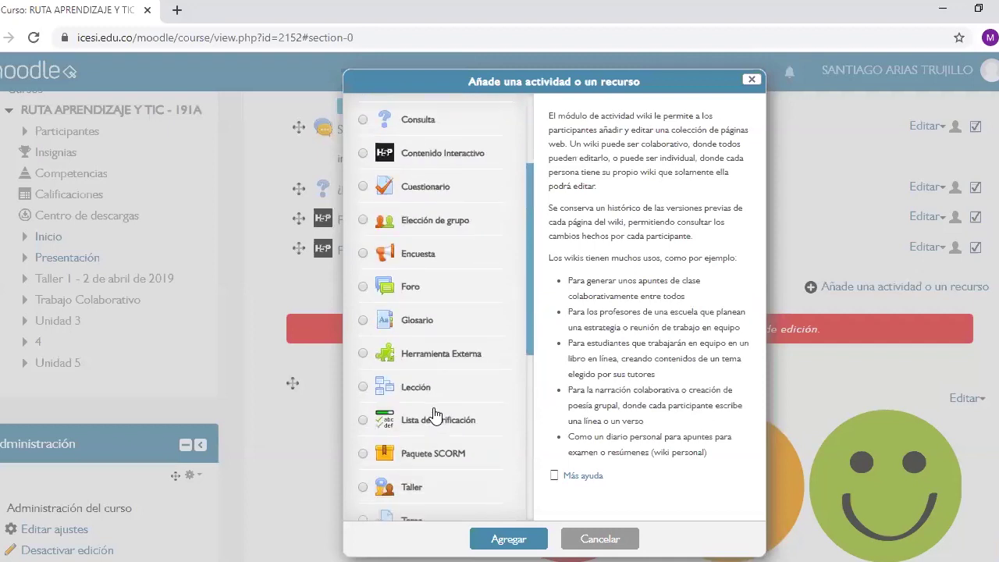
scroll(435, 413, "up", 4)
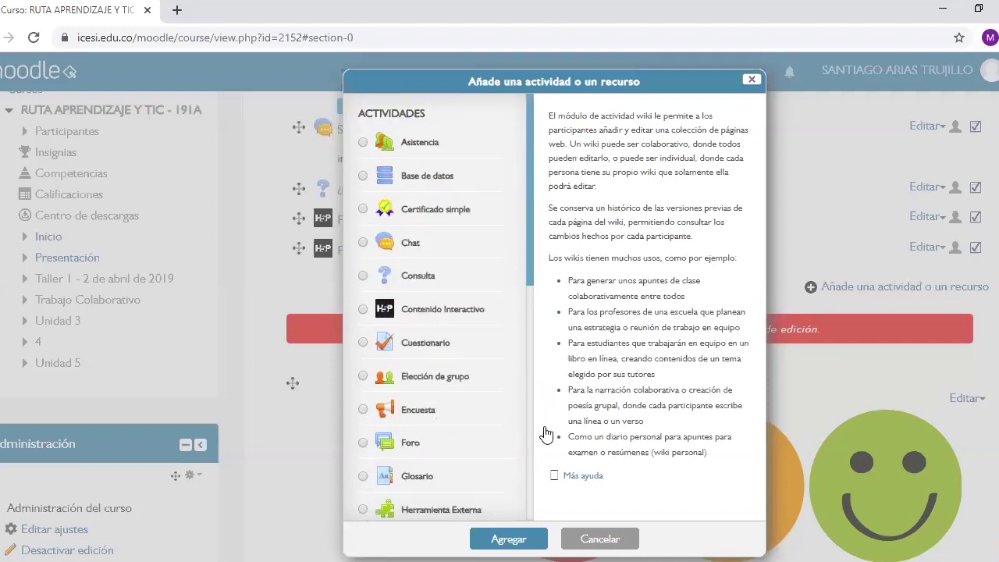
scroll(461, 366, "down", 10)
left_click(462, 278)
scroll(529, 320, "up", 1)
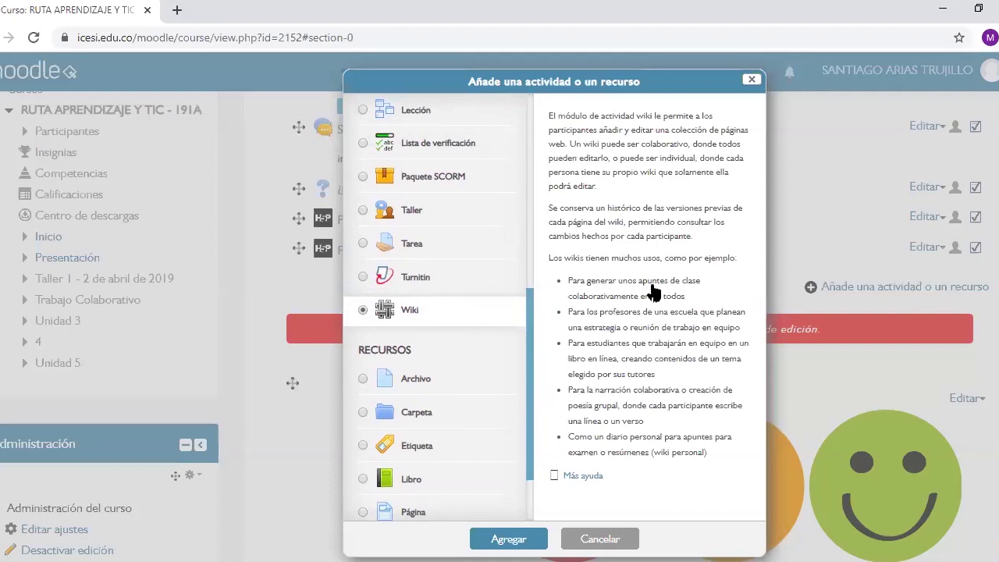
left_click_drag(546, 207, 703, 244)
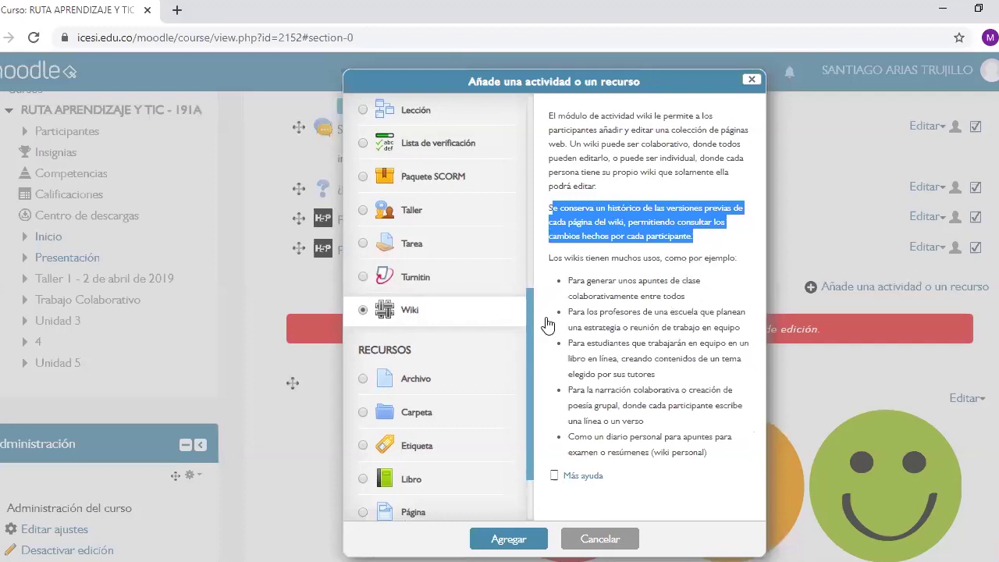
Select the Glosario activity, read its description and highlight "términos clave" among its uses.
scroll(528, 301, "up", 2)
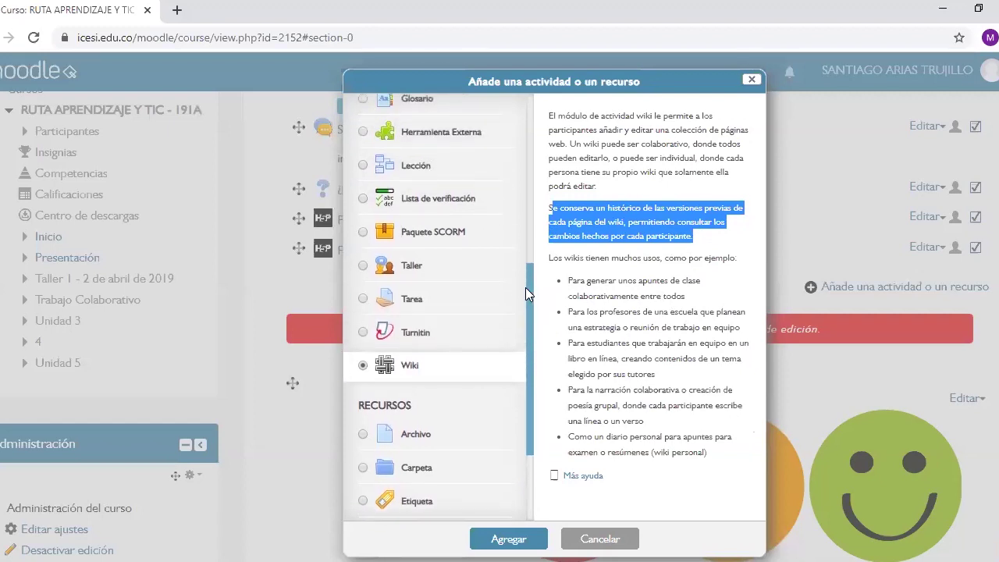
scroll(489, 318, "up", 2)
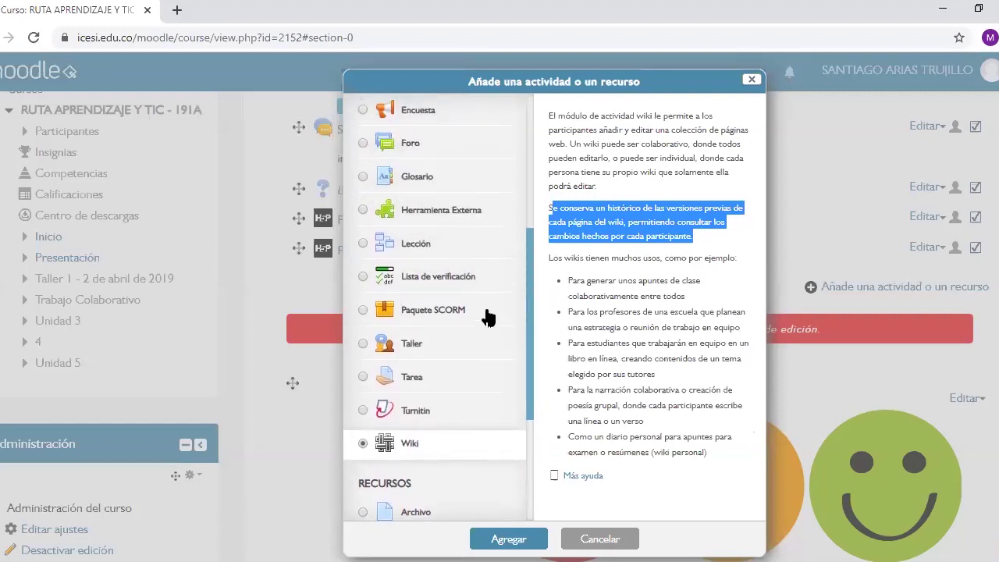
left_click(493, 186)
scroll(633, 204, "down", 1)
scroll(632, 205, "down", 1)
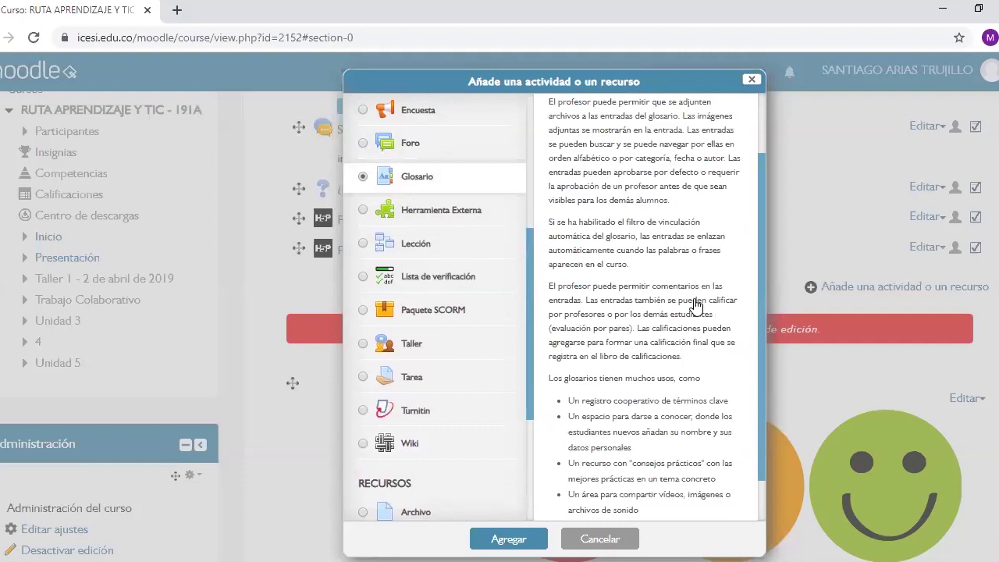
mouse_move(739, 399)
left_mouse_down()
mouse_move(687, 407)
mouse_move(733, 407)
left_mouse_up()
left_click(684, 409)
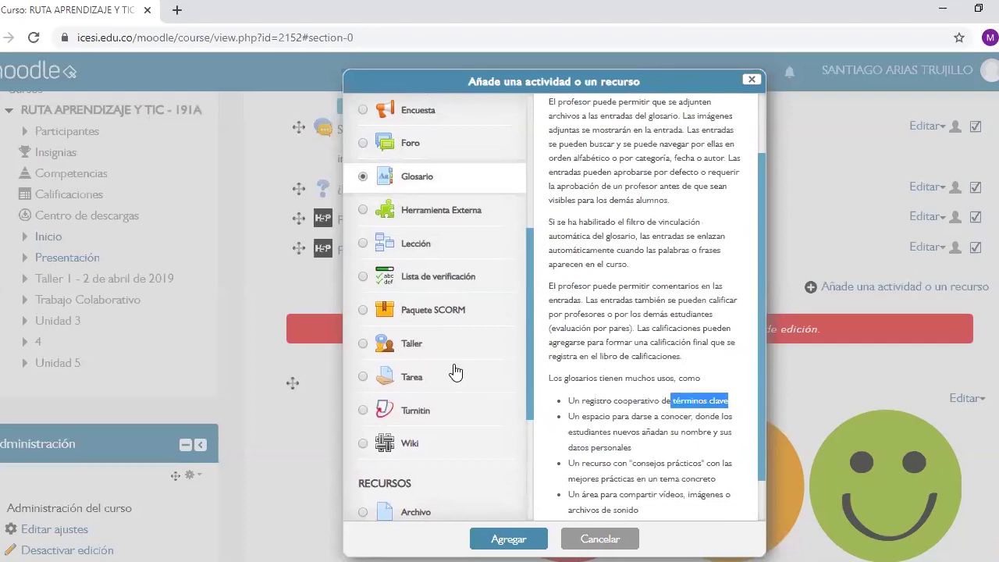
Look at the resources section and show the description of the Etiqueta resource.
scroll(456, 371, "down", 1)
scroll(455, 371, "down", 2)
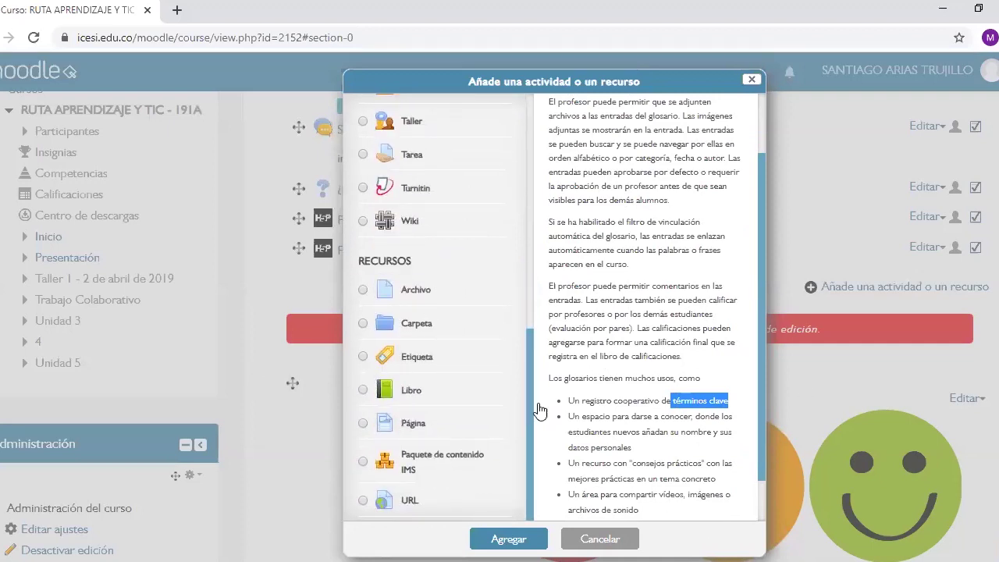
left_click(443, 357)
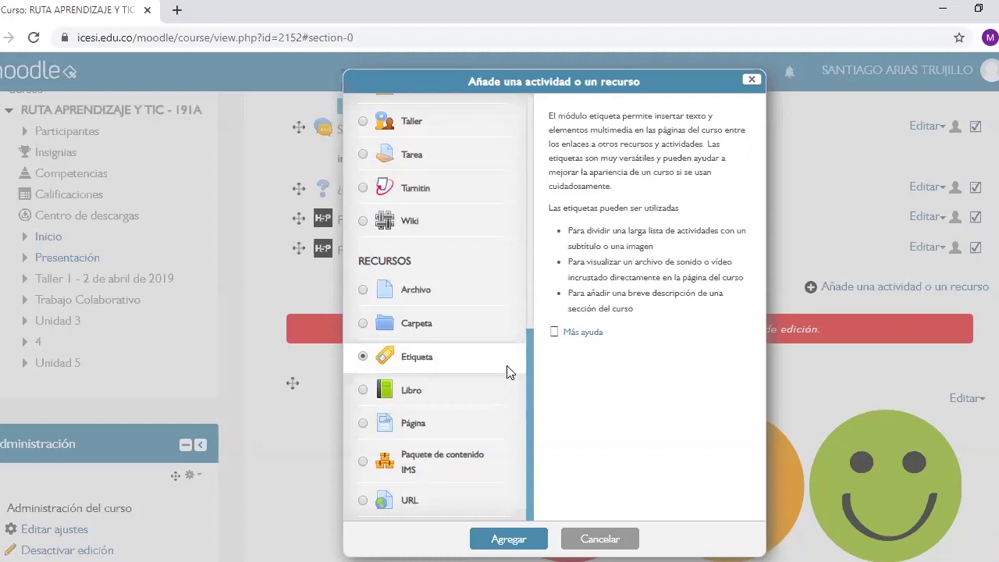
Add a Contenido Interactivo (H5P) activity to the course's initial section.
scroll(530, 362, "up", 1)
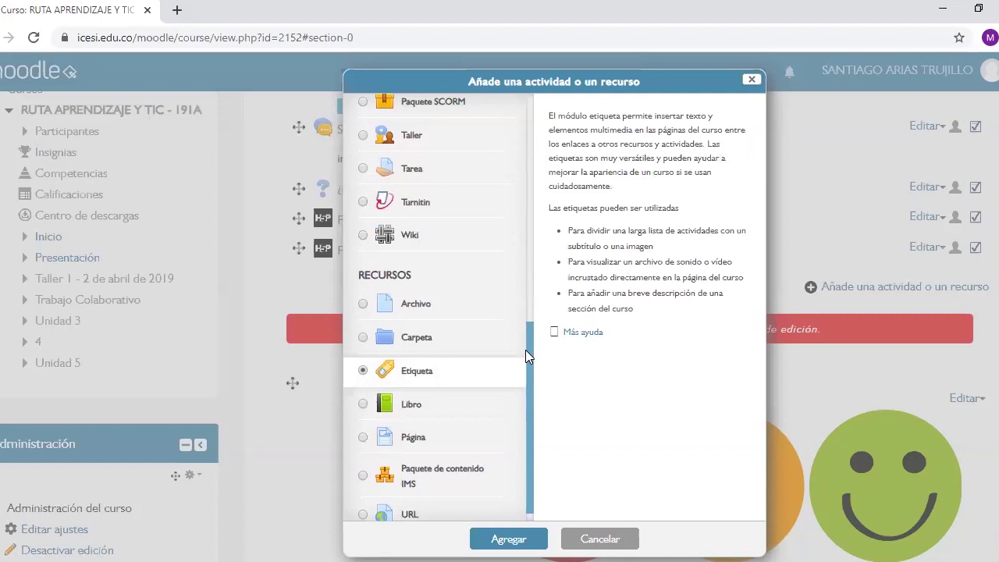
scroll(509, 359, "up", 6)
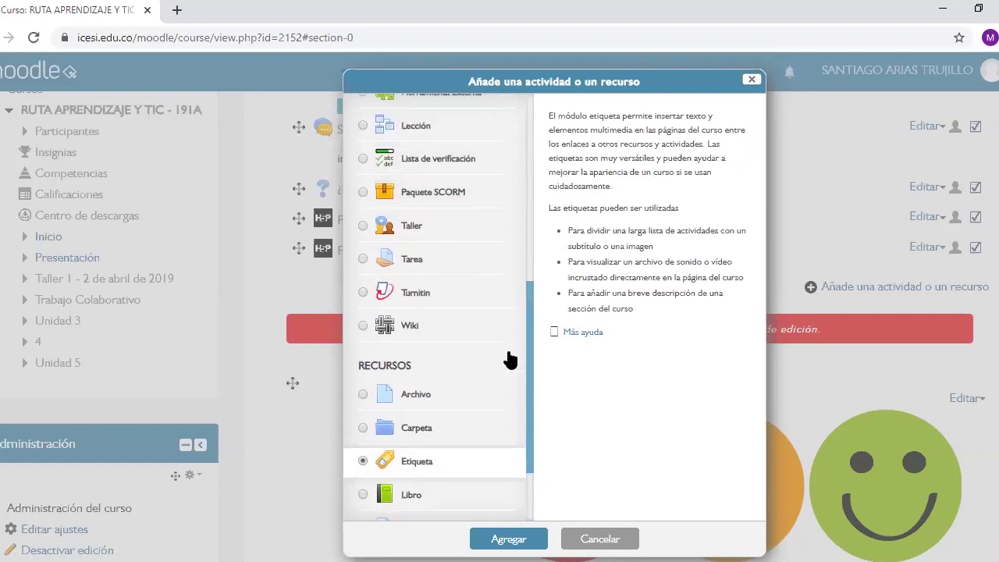
left_click(426, 315)
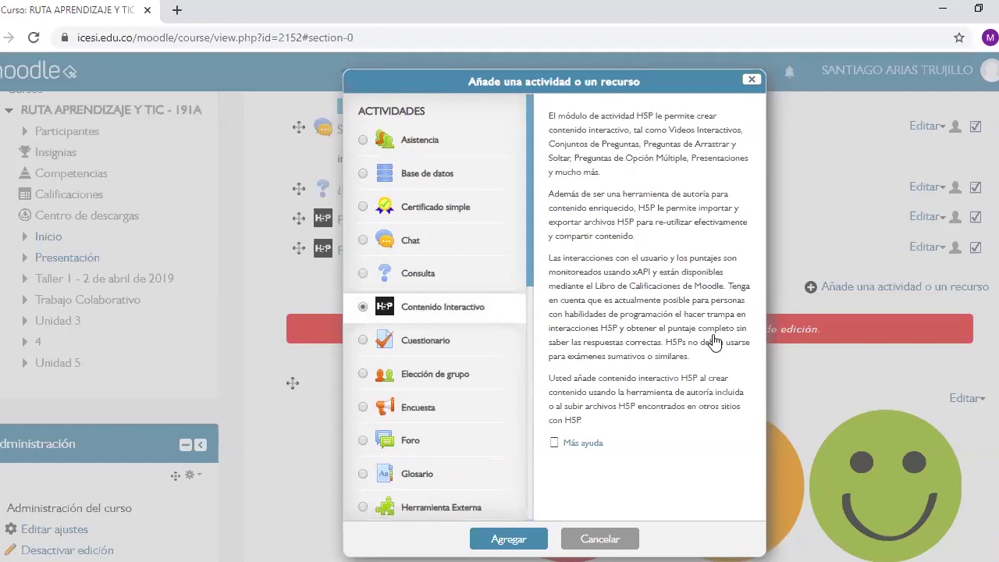
left_click(530, 539)
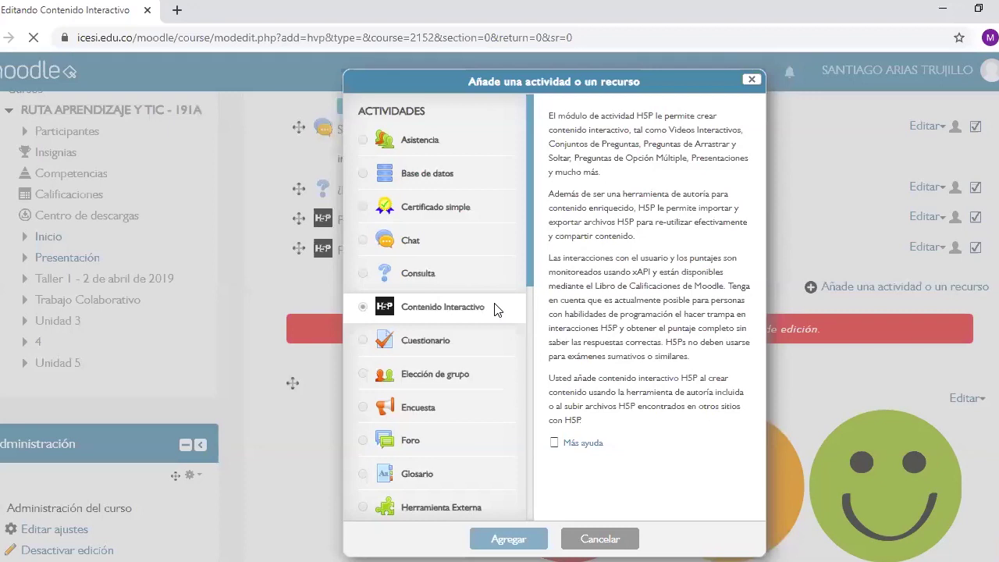
Sort the H5P content types in the new activity's editor from A to Z and highlight their total count.
scroll(389, 324, "down", 1)
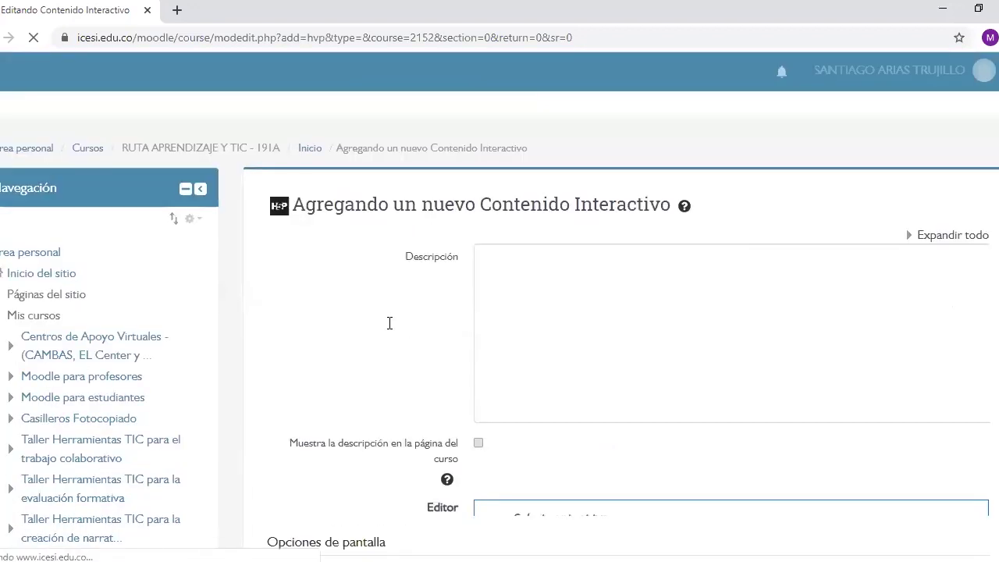
scroll(389, 323, "down", 1)
scroll(363, 291, "down", 1)
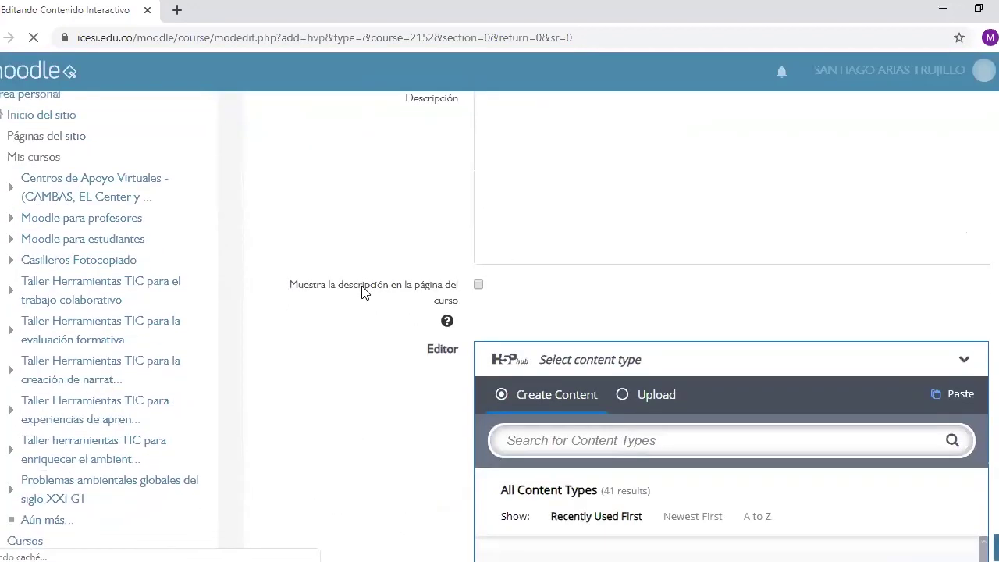
scroll(364, 301, "down", 2)
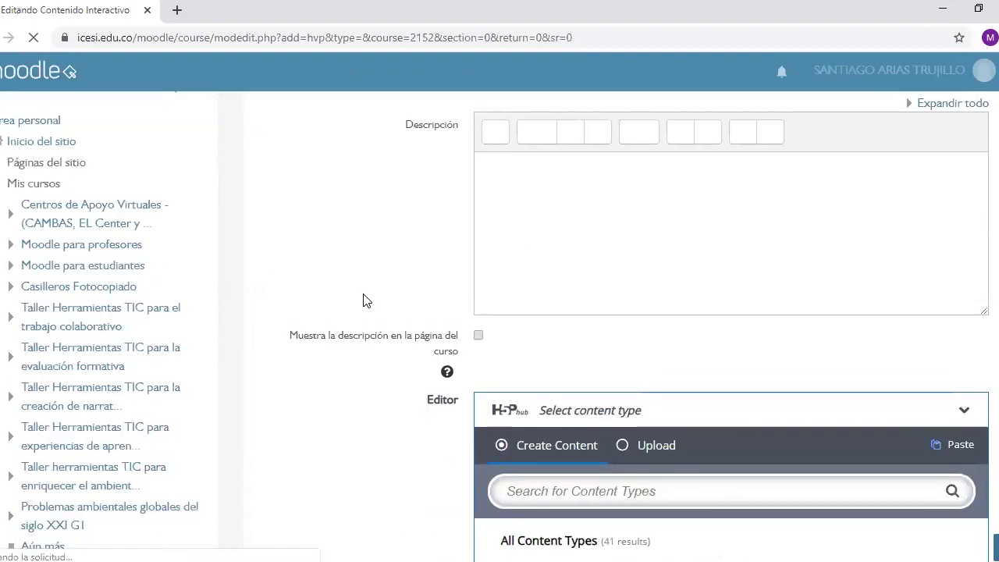
scroll(602, 150, "down", 1)
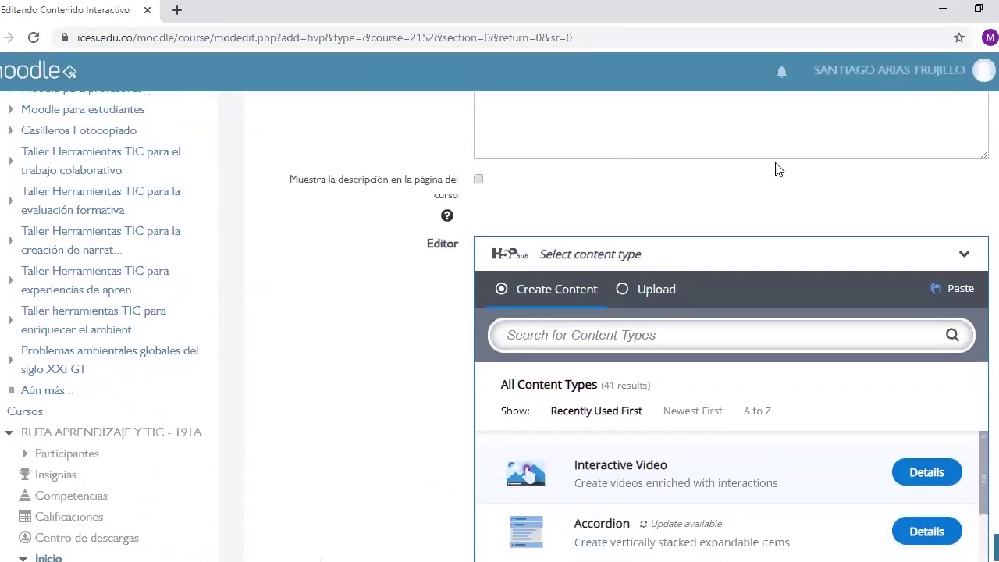
scroll(772, 176, "down", 2)
scroll(644, 137, "down", 1)
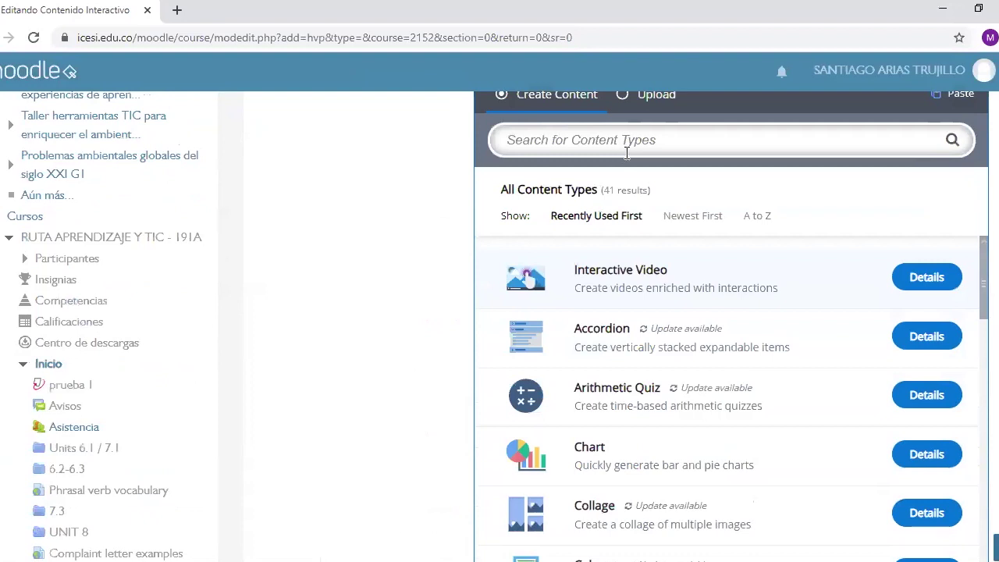
scroll(629, 149, "down", 1)
left_click(757, 177)
double_click(608, 151)
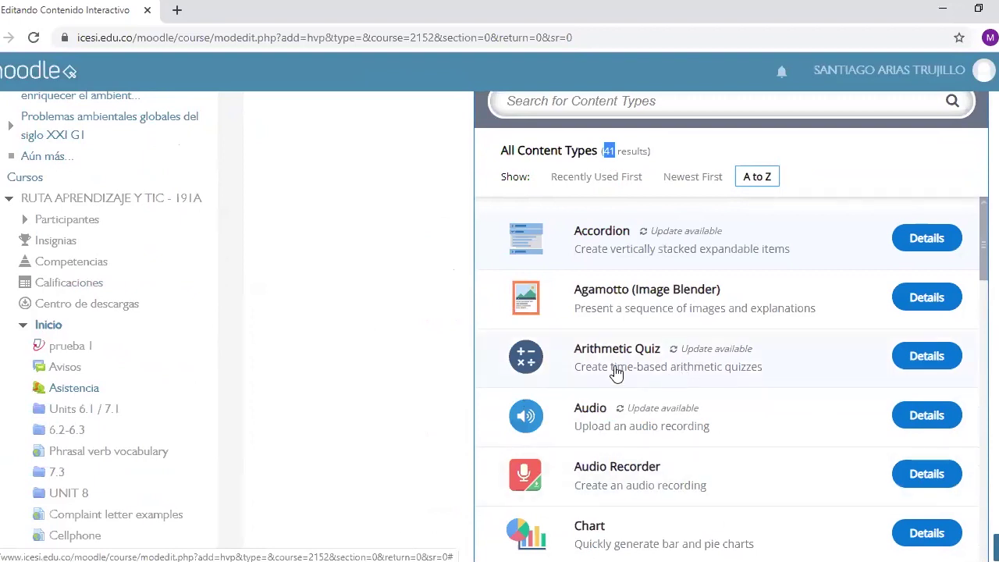
Browse the alphabetical list of H5P content types and choose Interactive Video.
scroll(617, 371, "down", 1)
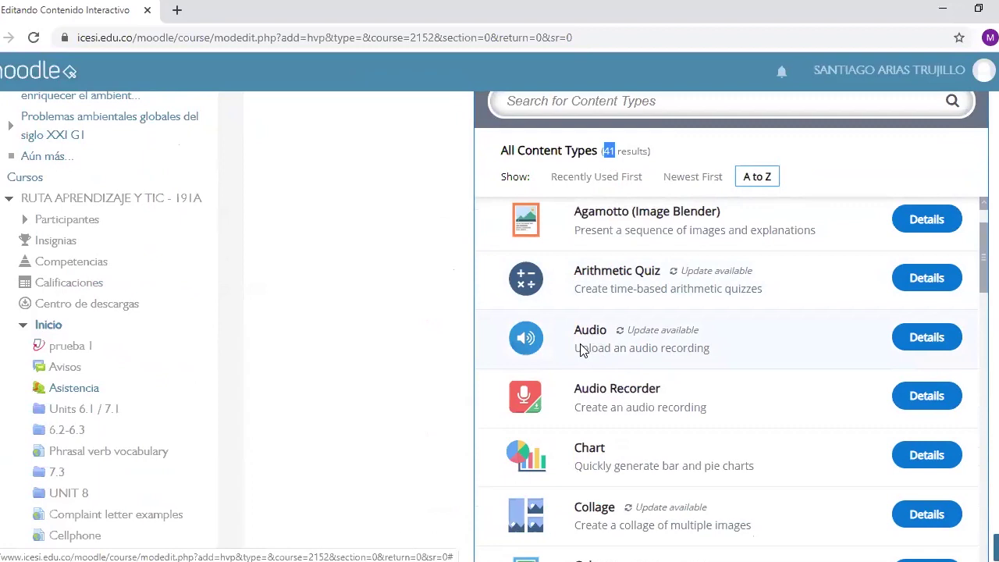
scroll(571, 258, "down", 1)
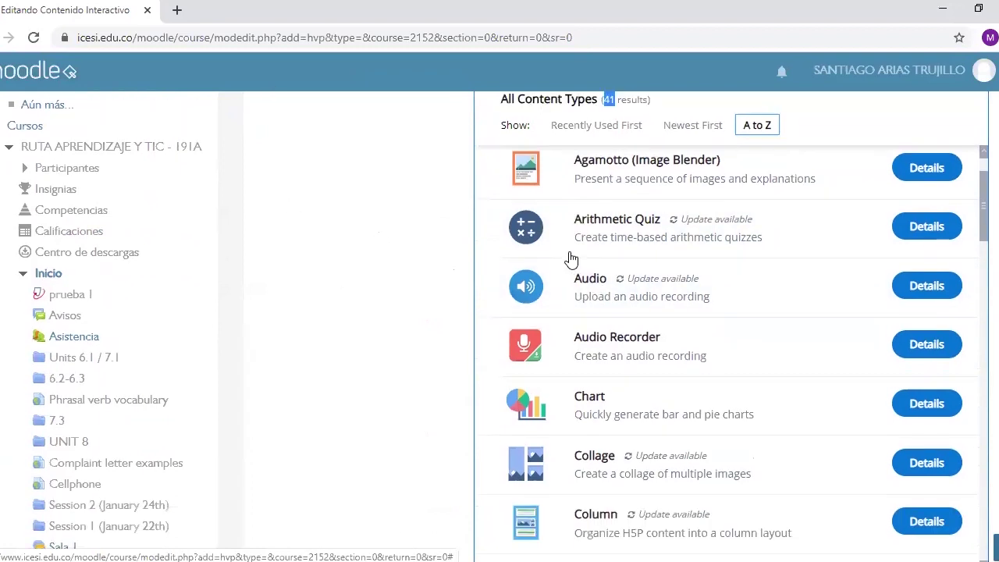
scroll(570, 259, "down", 2)
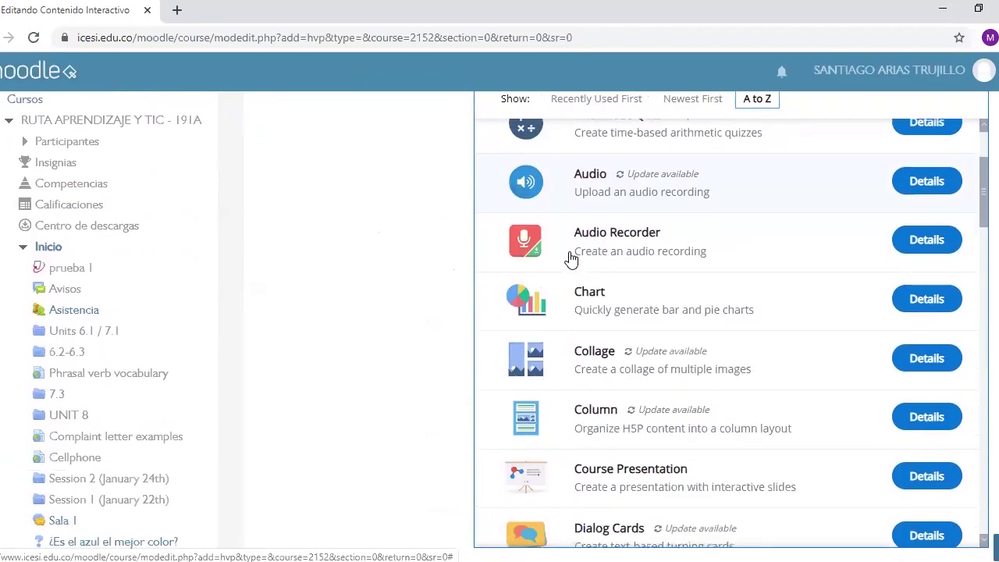
scroll(636, 215, "down", 2)
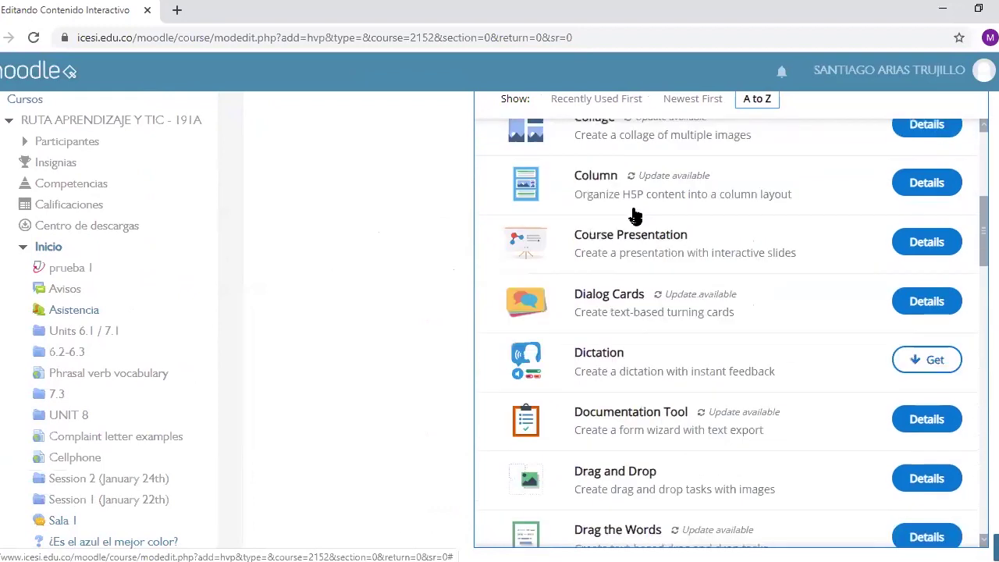
scroll(637, 215, "down", 1)
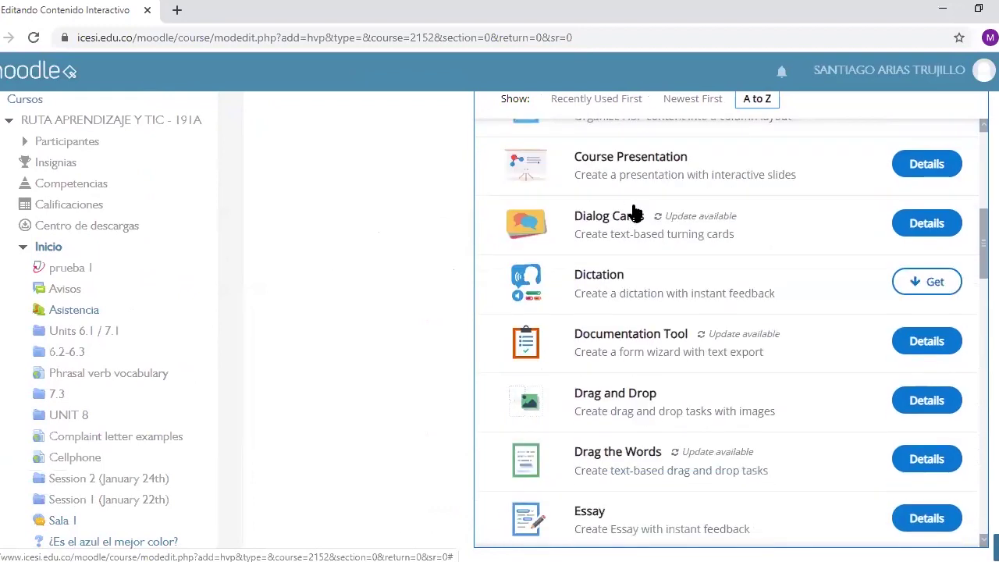
scroll(637, 214, "up", 2)
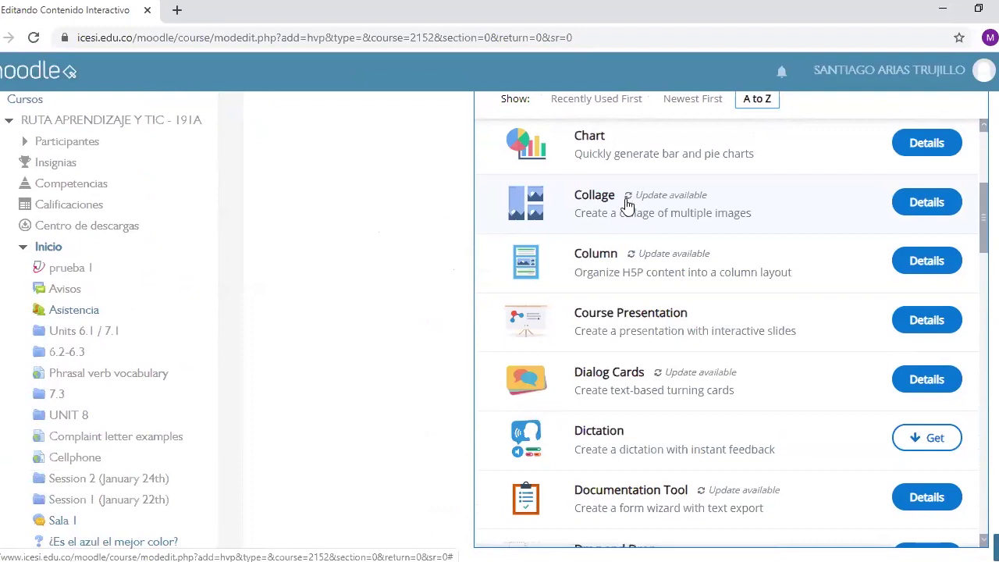
scroll(628, 207, "down", 3)
scroll(656, 242, "down", 2)
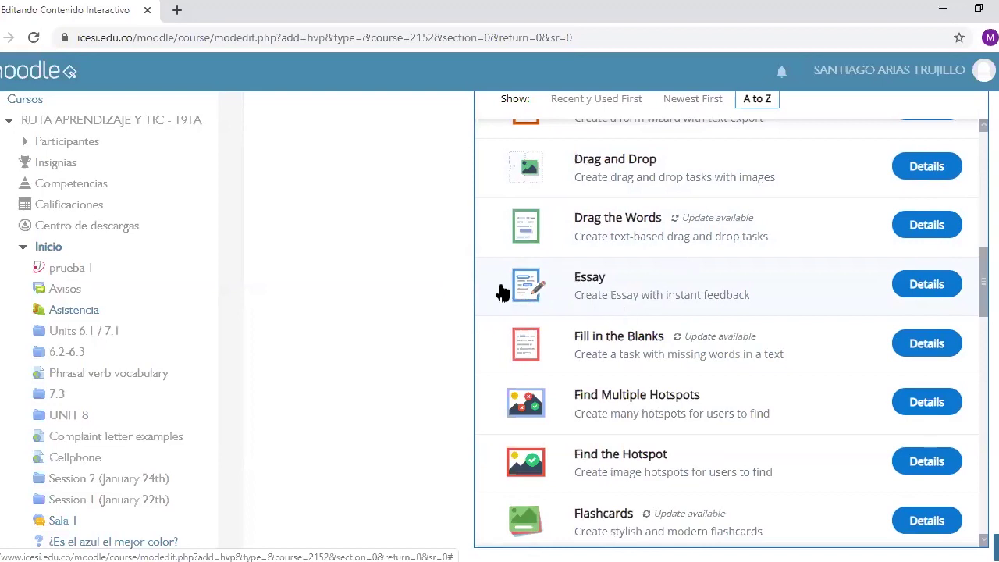
scroll(530, 294, "down", 1)
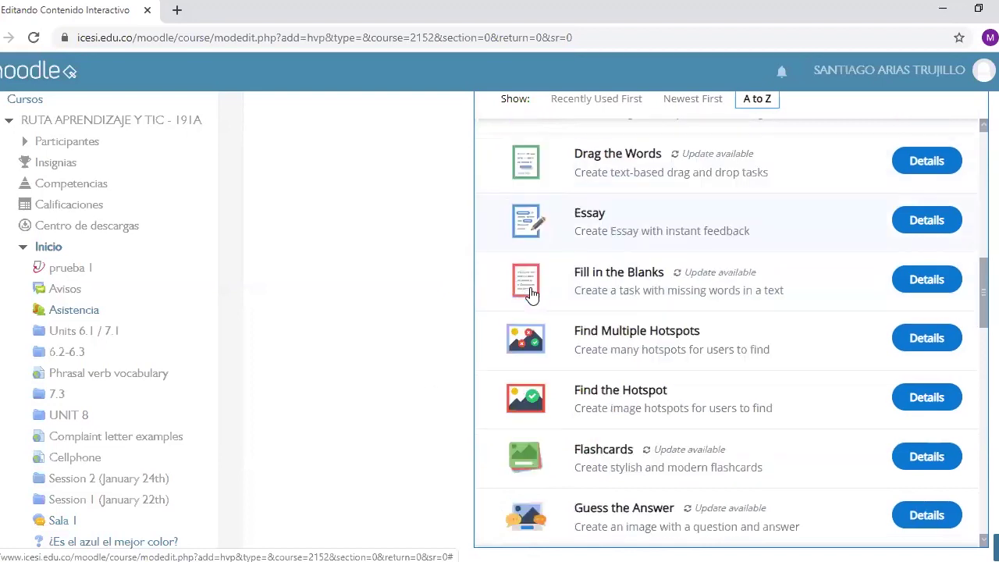
scroll(560, 286, "down", 3)
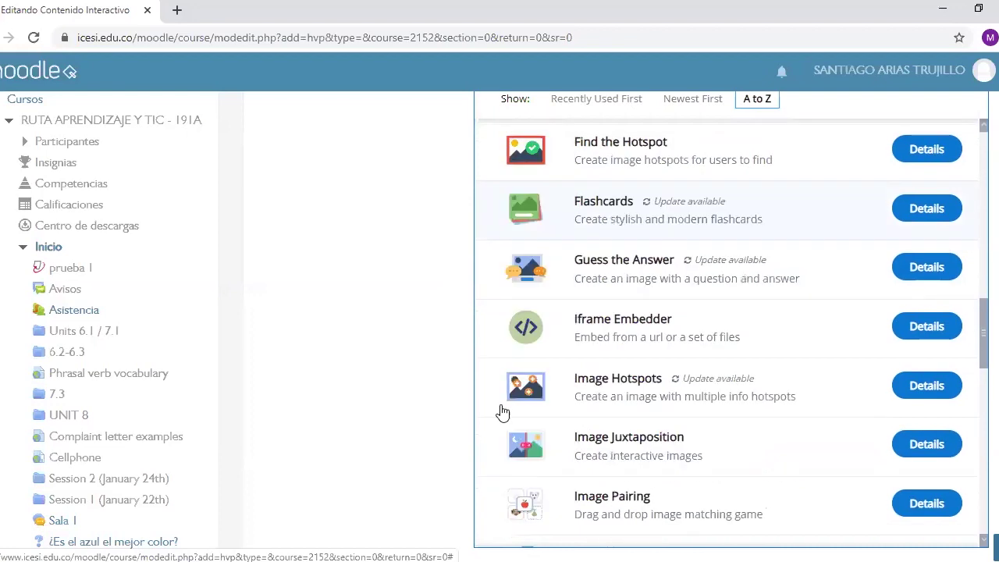
scroll(590, 263, "down", 5)
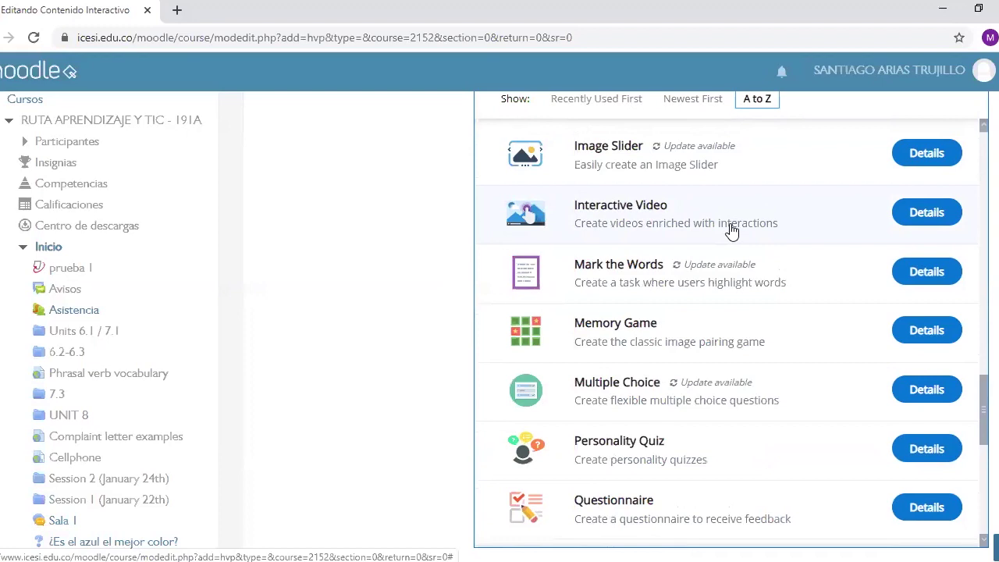
left_click(732, 231)
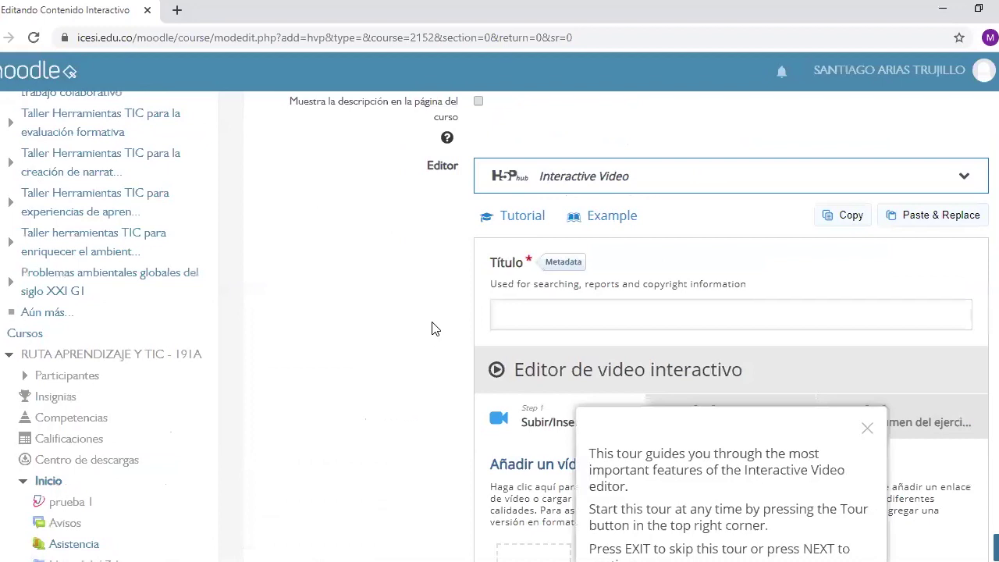
Review the Interactive Video editor's introductory tour message and dismiss the tour.
scroll(306, 317, "down", 1)
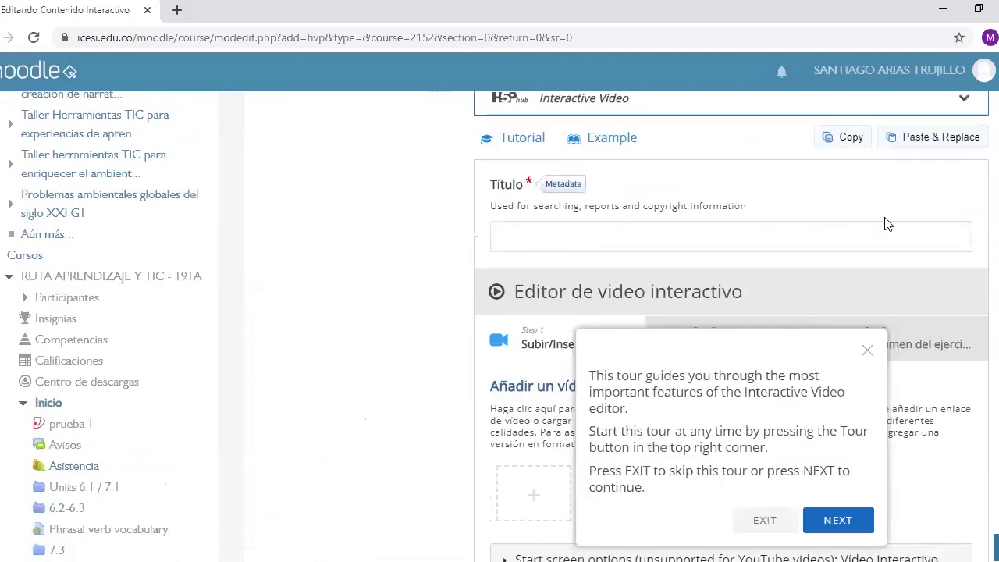
scroll(976, 252, "down", 1)
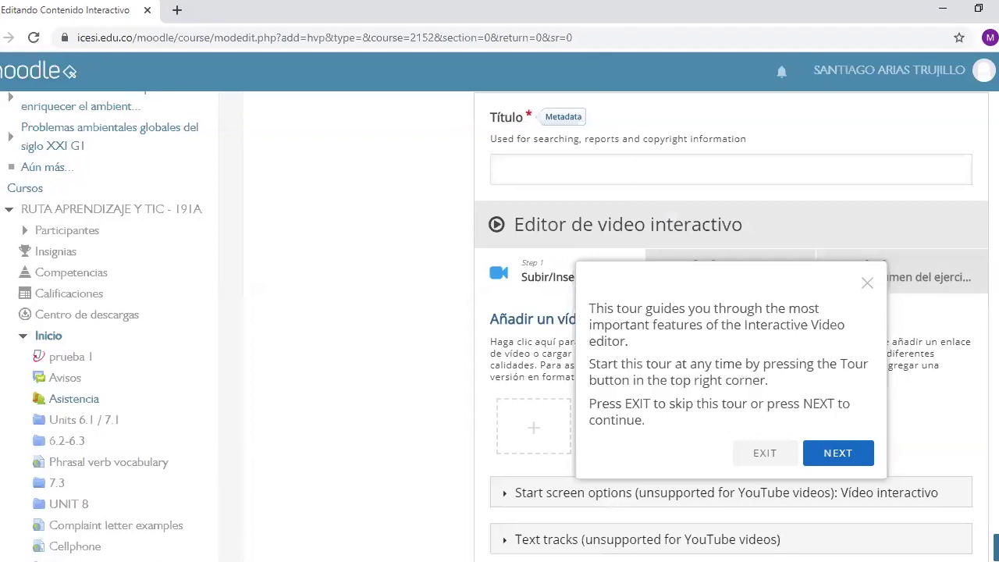
scroll(988, 261, "down", 1)
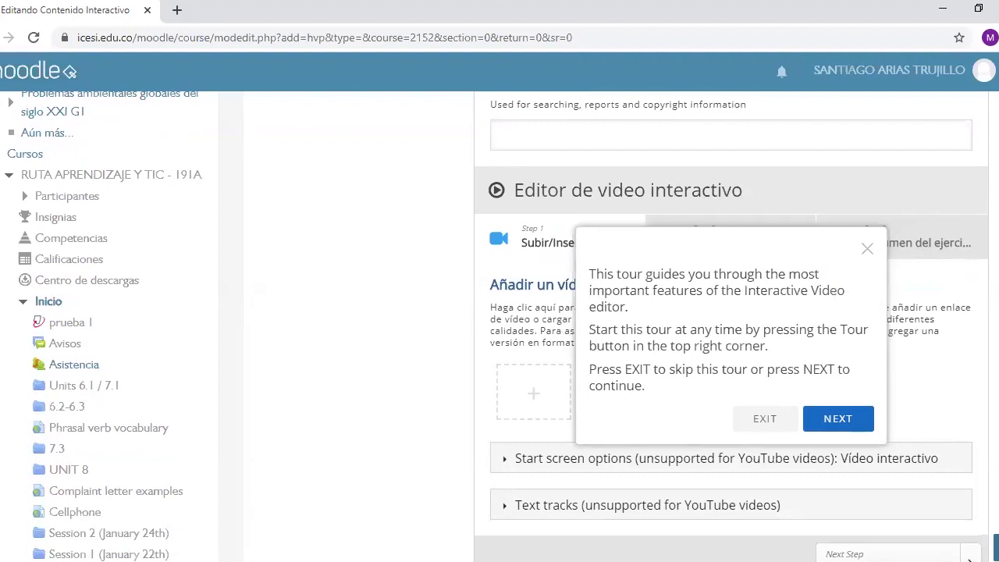
scroll(496, 327, "down", 1)
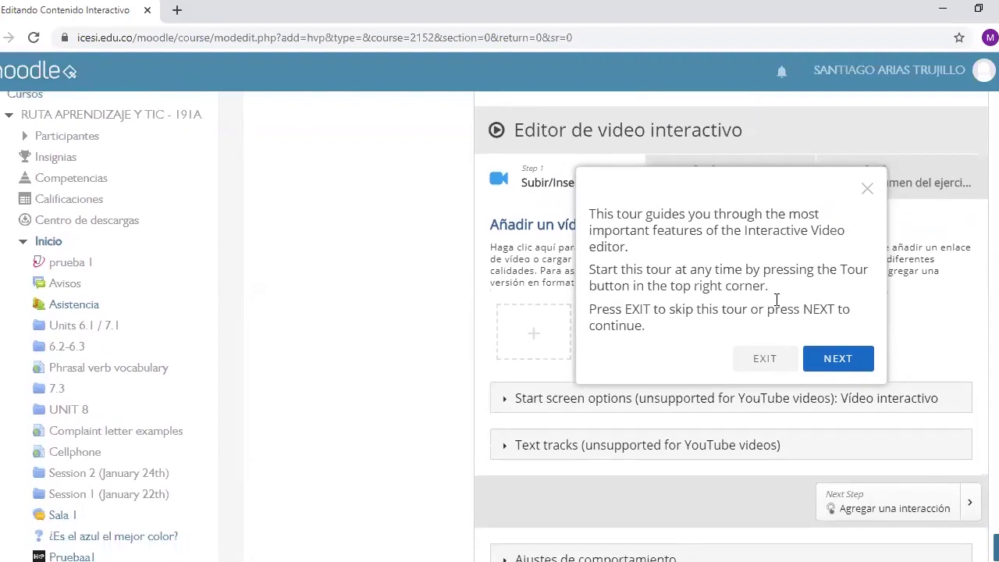
triple_click(617, 214)
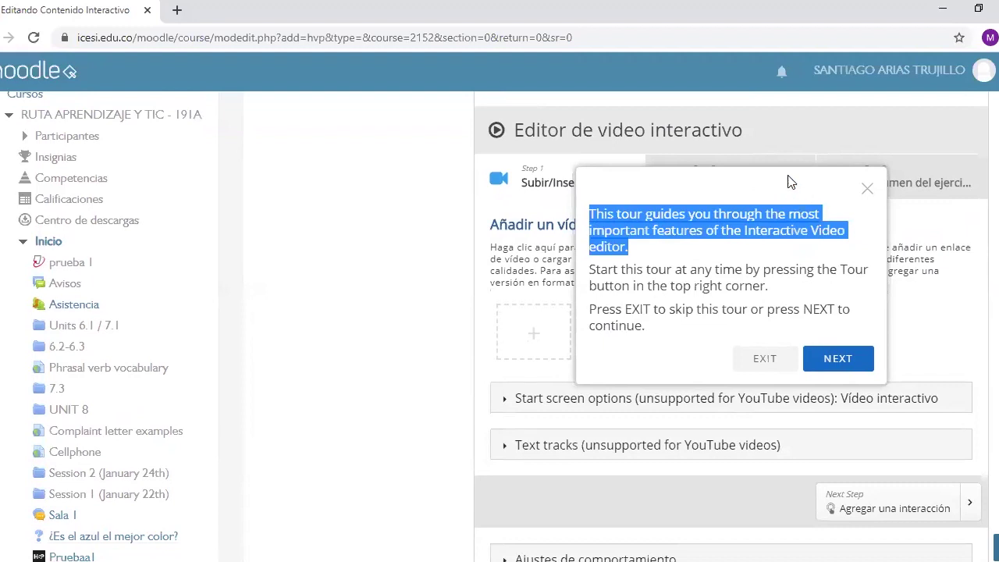
left_click(725, 200)
left_click(868, 189)
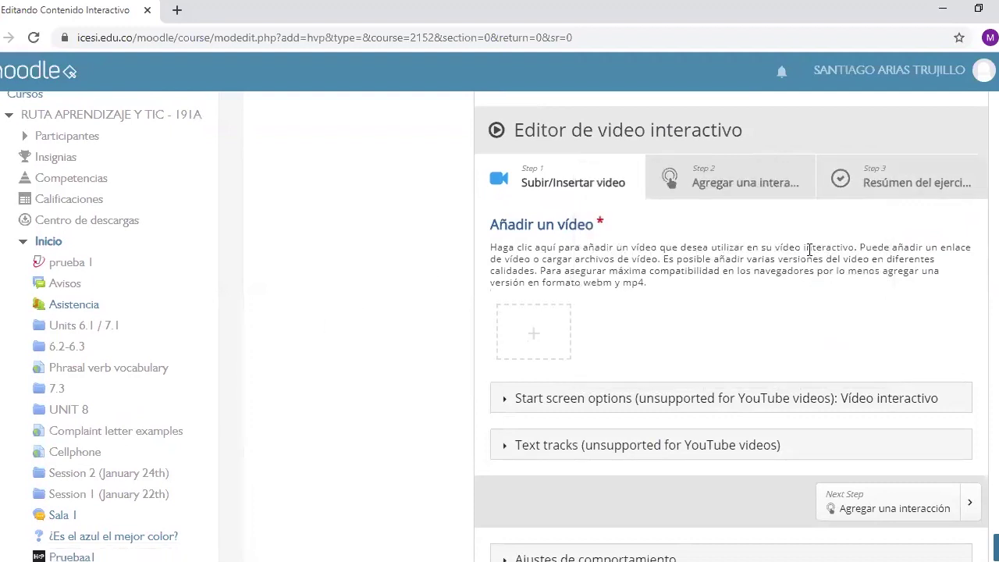
scroll(754, 326, "down", 1)
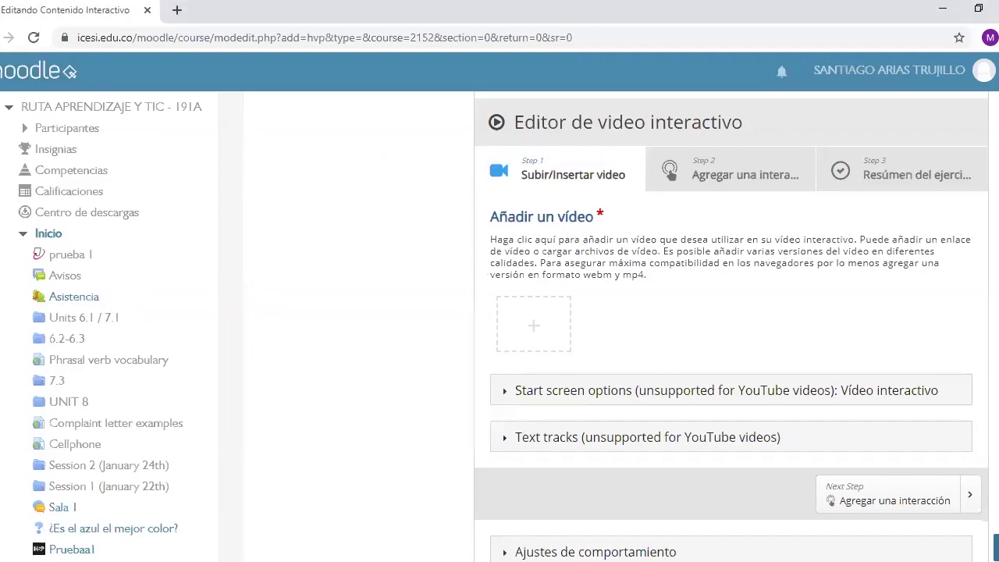
scroll(781, 274, "down", 1)
scroll(780, 274, "up", 1)
left_click(568, 303)
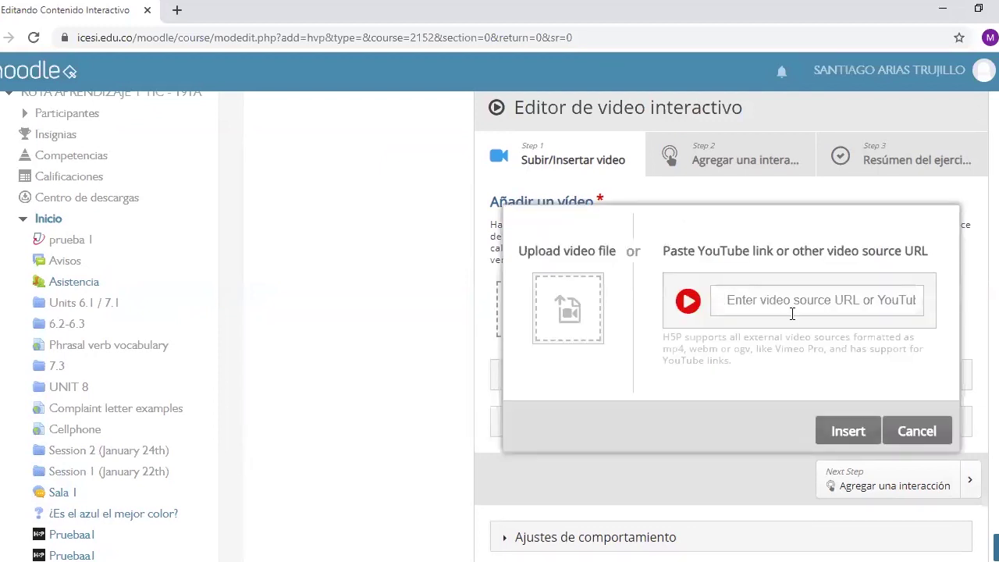
left_click(807, 298)
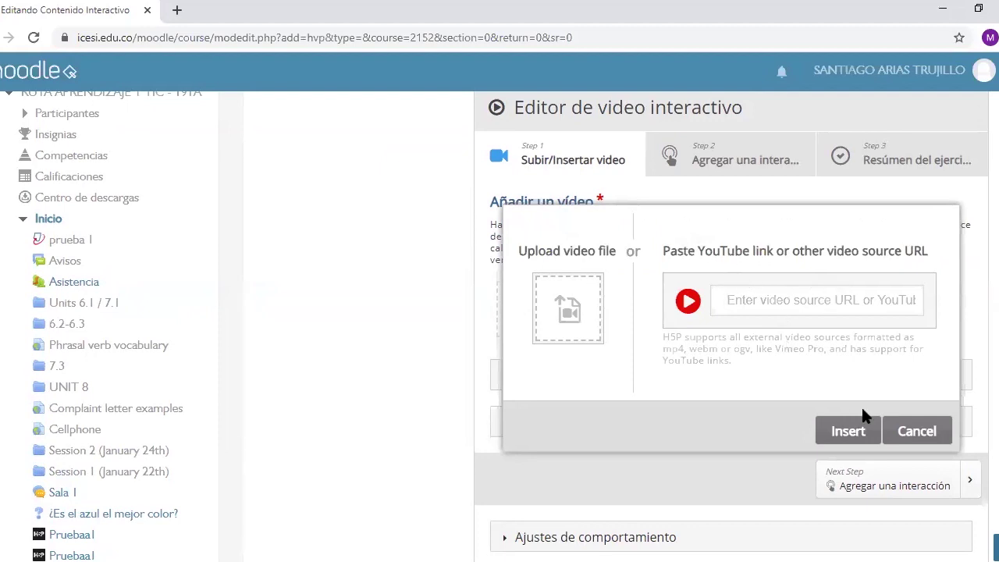
left_click(915, 437)
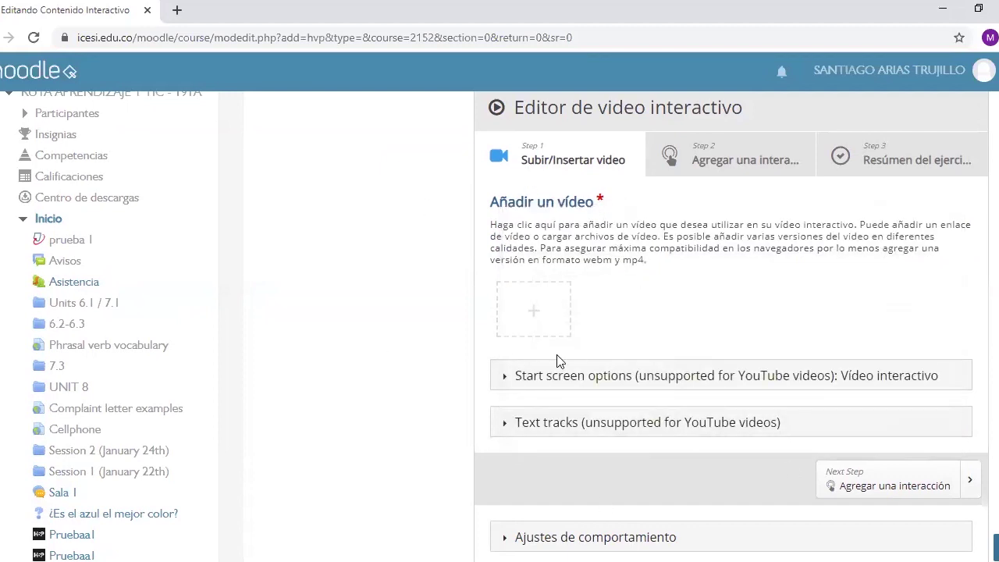
left_click(562, 327)
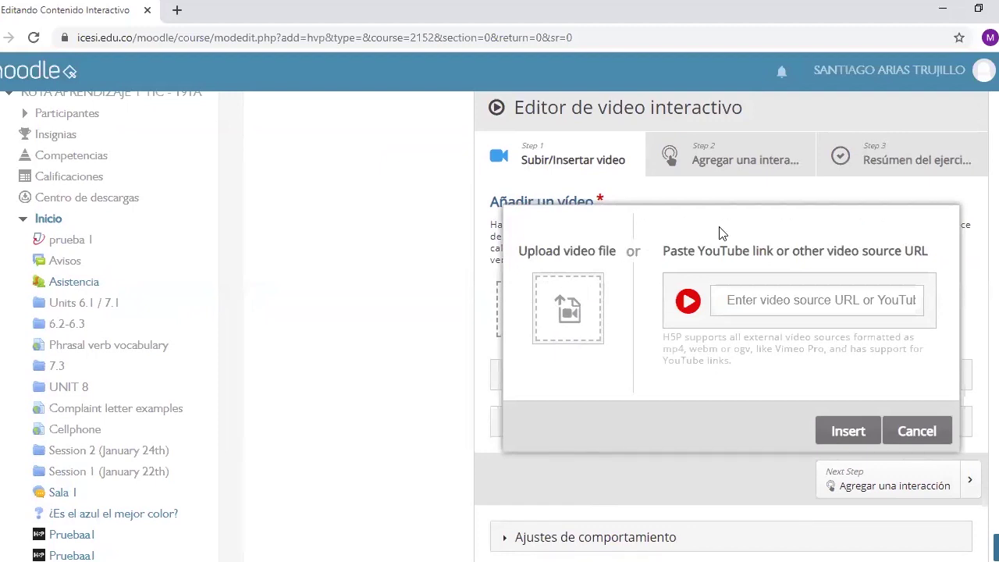
left_click(796, 300)
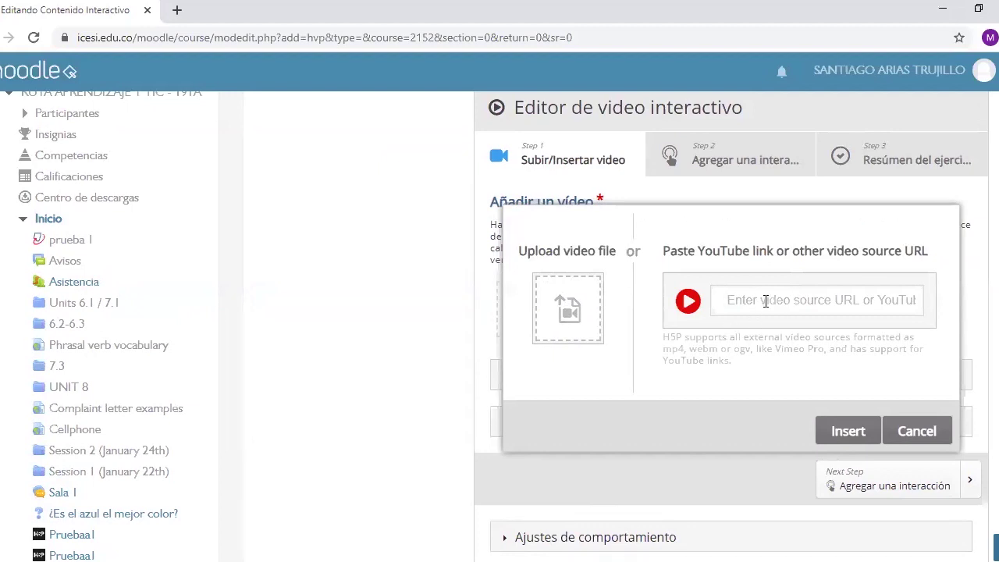
right_click(765, 302)
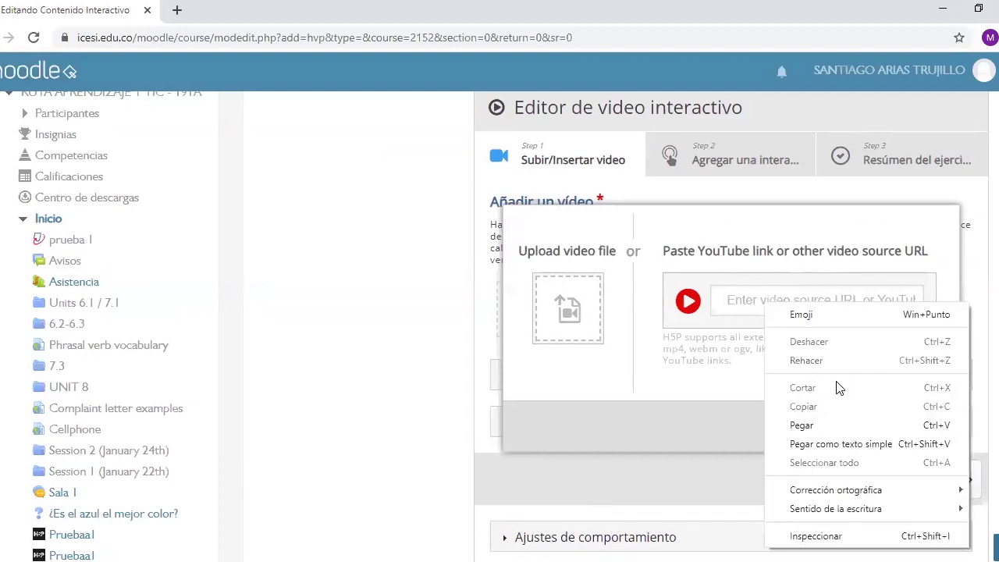
left_click(849, 425)
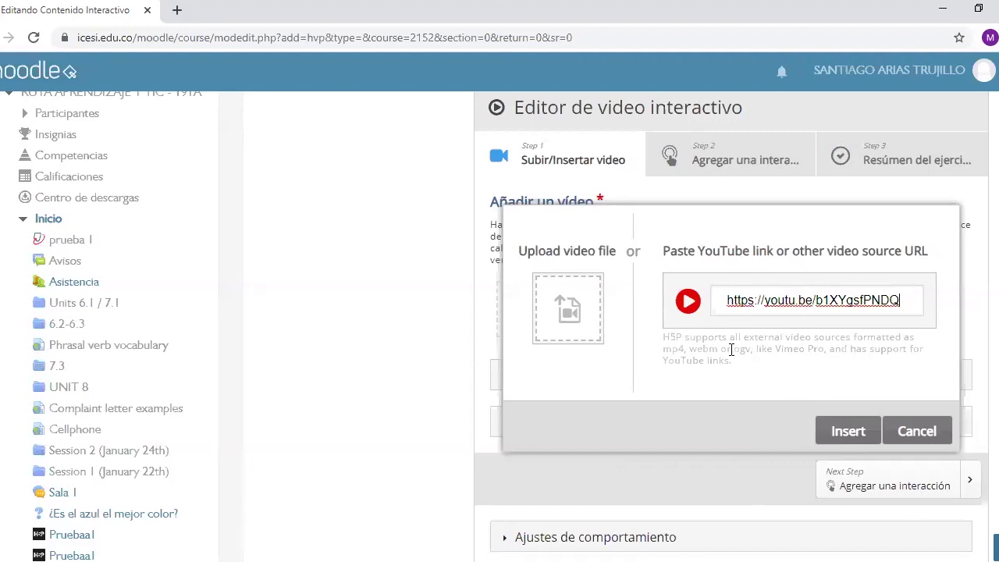
Highlight the supported formats mp4, webm or ogv in the source help text, and insert the linked YouTube video.
left_click_drag(689, 348, 663, 348)
left_click_drag(823, 349, 672, 349)
left_click_drag(753, 349, 666, 351)
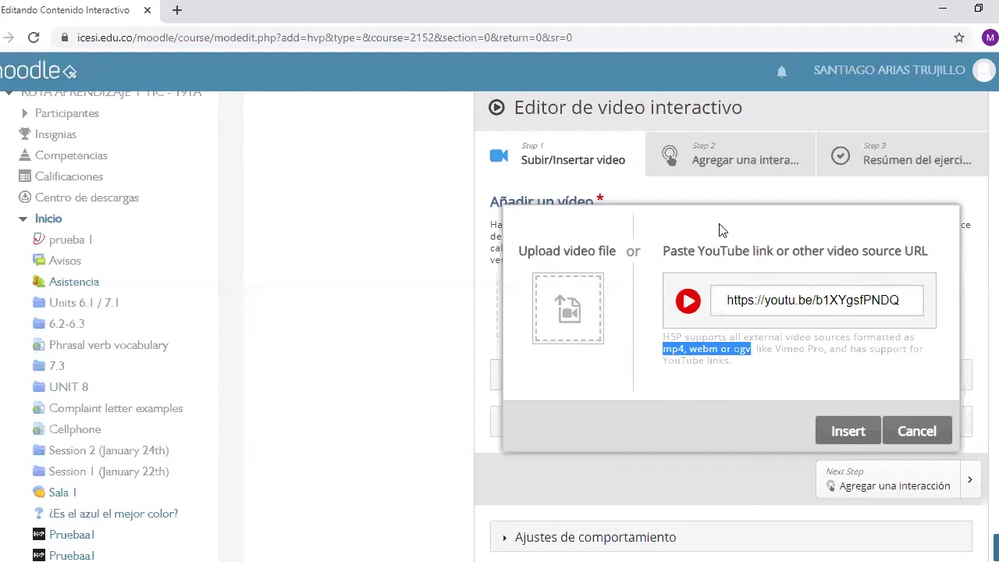
left_click(702, 379)
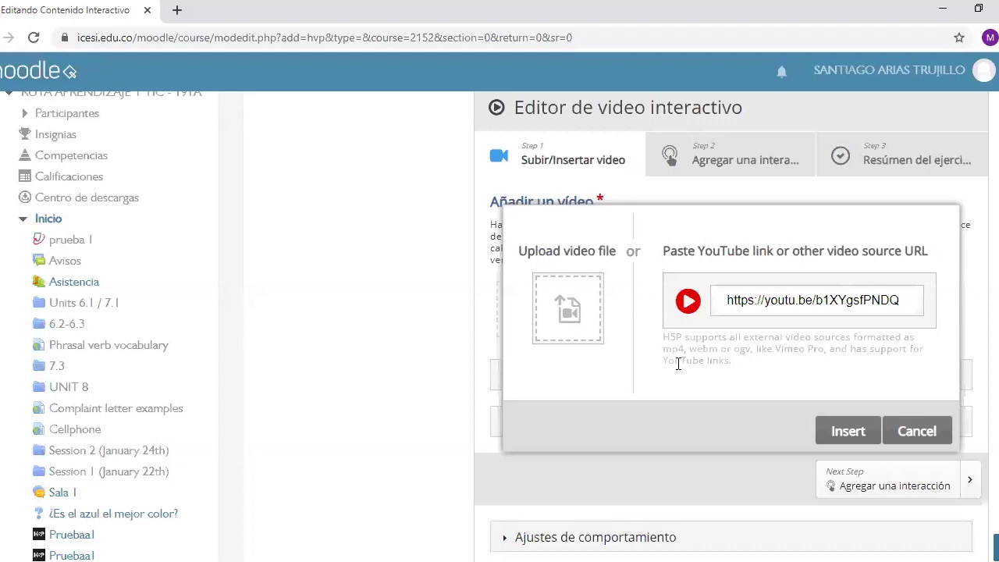
left_click(850, 433)
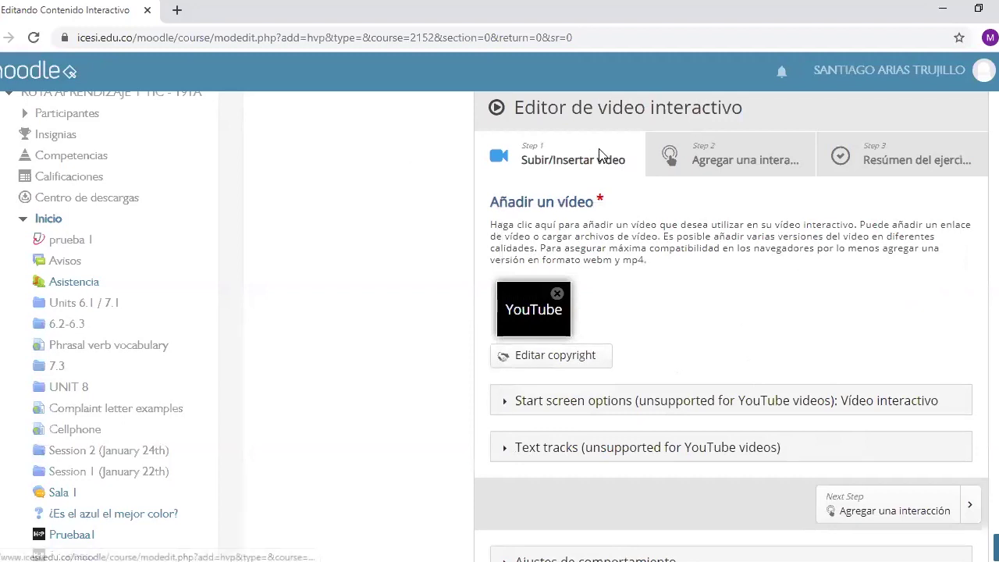
Open the editor's interaction stage without its tour and pause the video at 0:56.
left_click(731, 145)
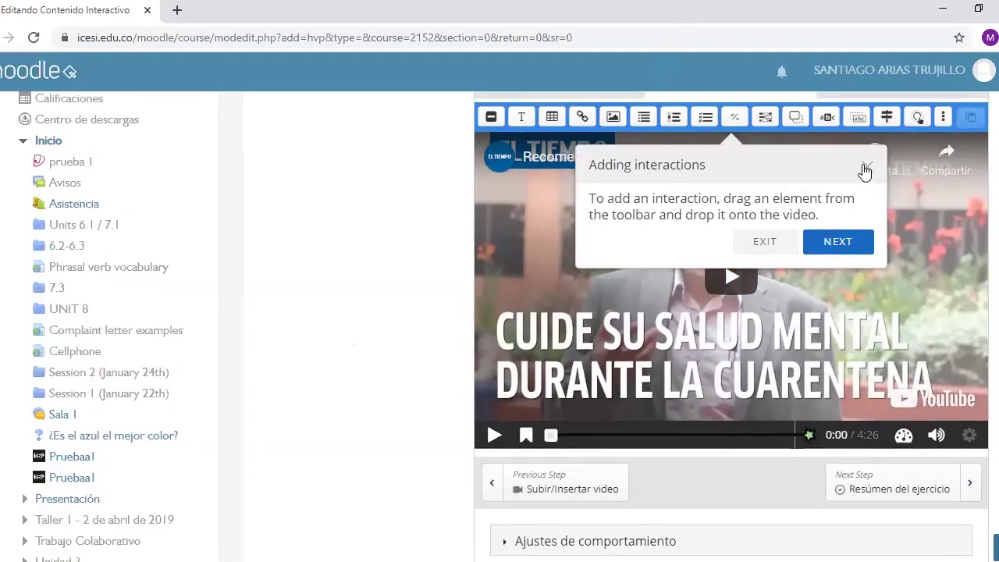
left_click(866, 170)
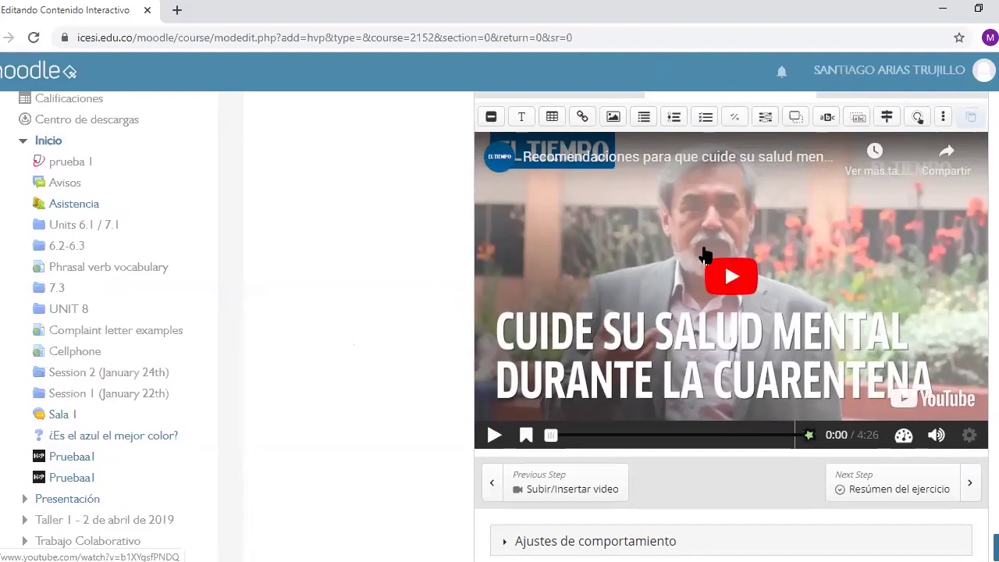
left_click(490, 435)
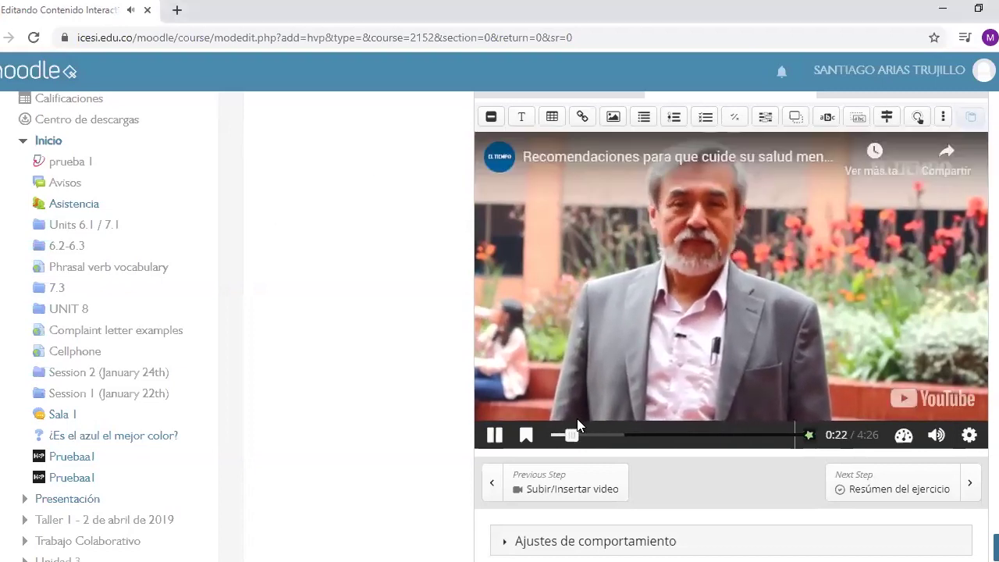
left_click_drag(574, 441, 605, 449)
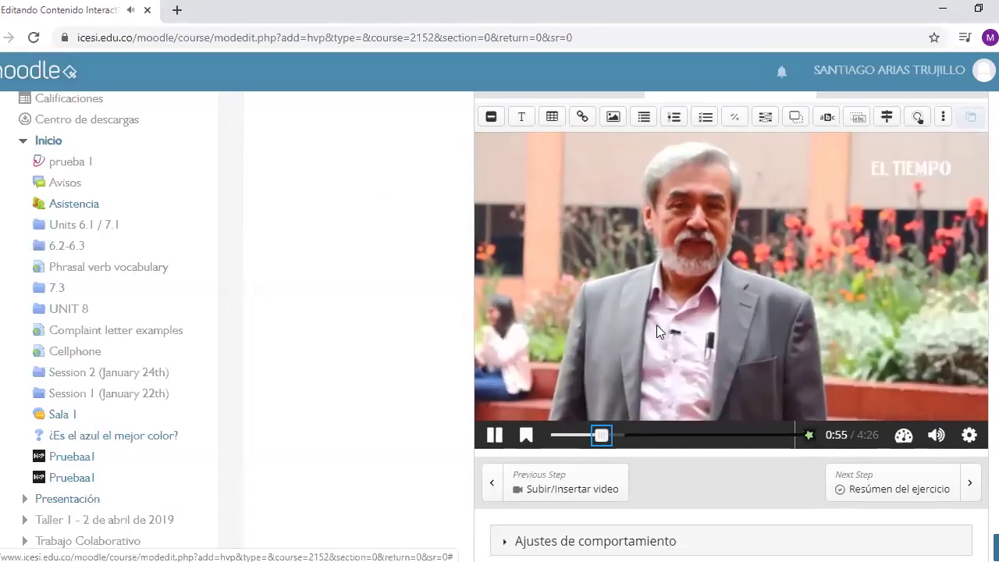
left_click(494, 435)
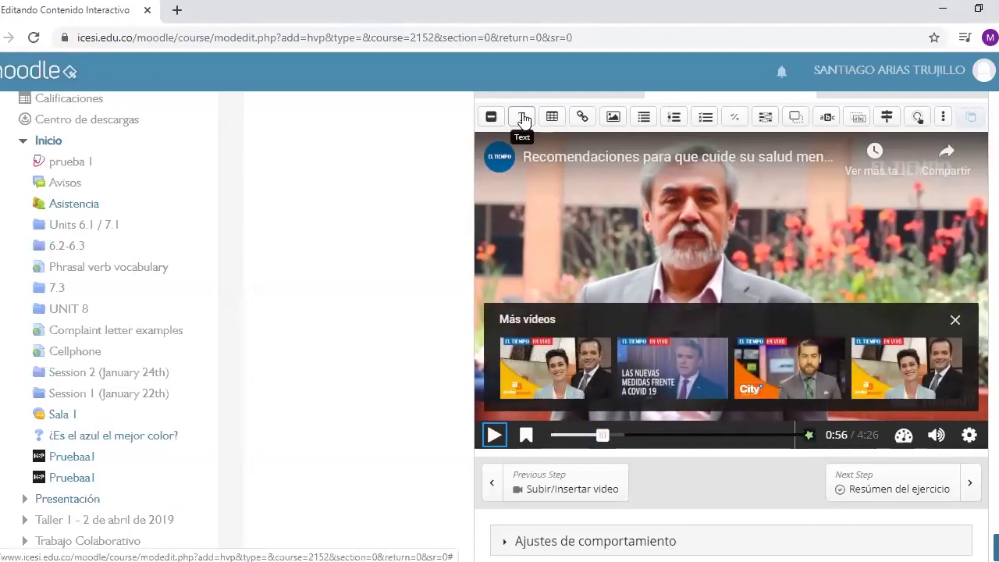
Add a Text interaction at 0:56 reading "Reacciones posibles ante el aislamiento y la crisis sanitaria inmerso en redes sociales".
left_click_drag(553, 290, 555, 291)
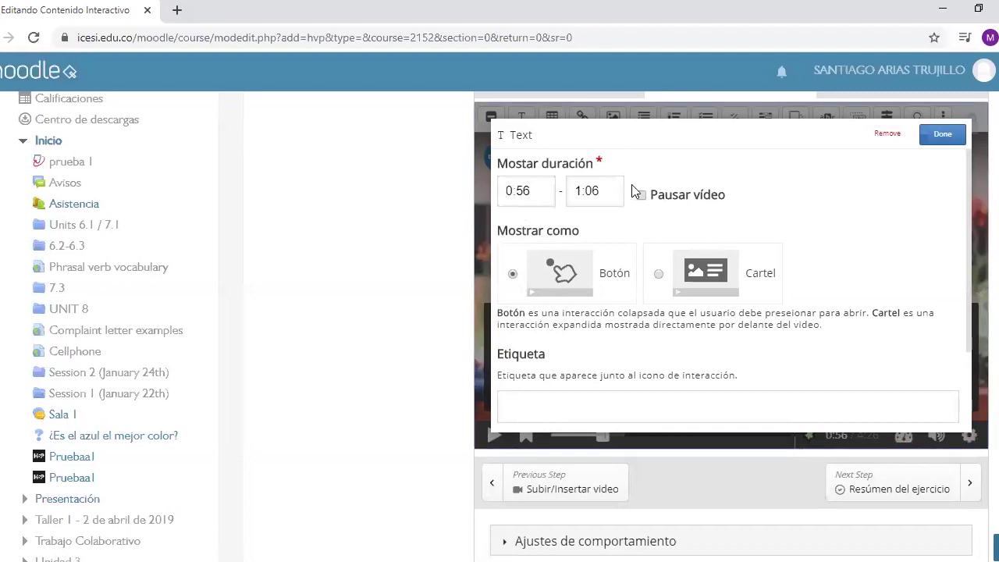
scroll(619, 283, "down", 3)
left_click(620, 361)
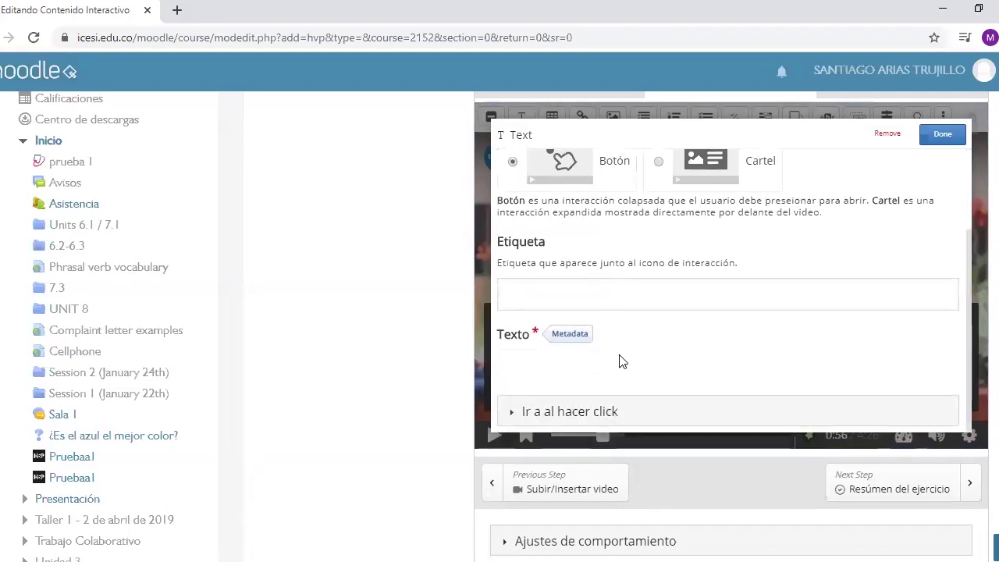
scroll(668, 321, "down", 2)
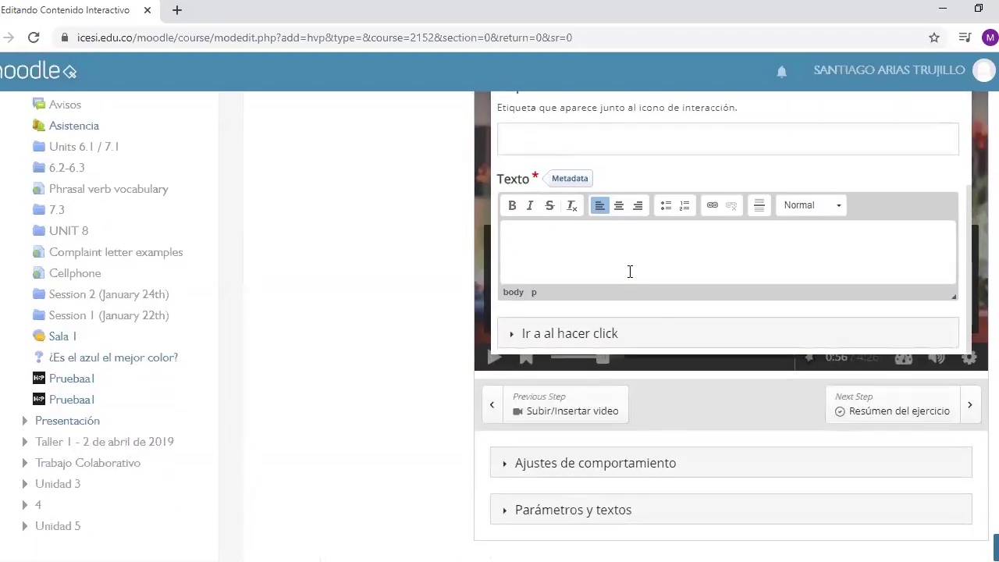
type("Reacciones posibles ante el aislamiento y la crisis sanitaria inmerso en redes sociales")
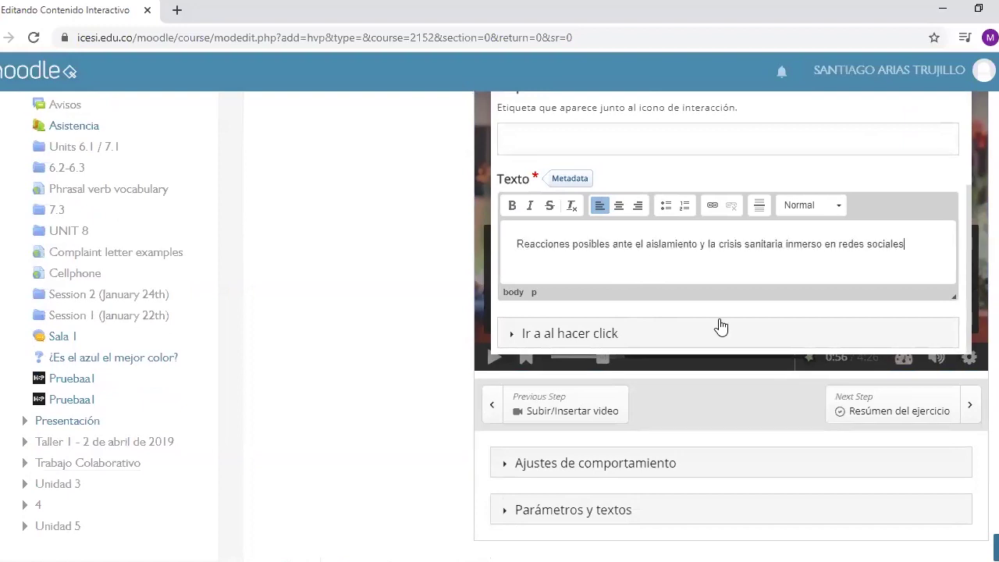
Set the text interaction to display as Cartel and enable Pausar vídeo.
scroll(720, 326, "up", 5)
scroll(689, 294, "up", 2)
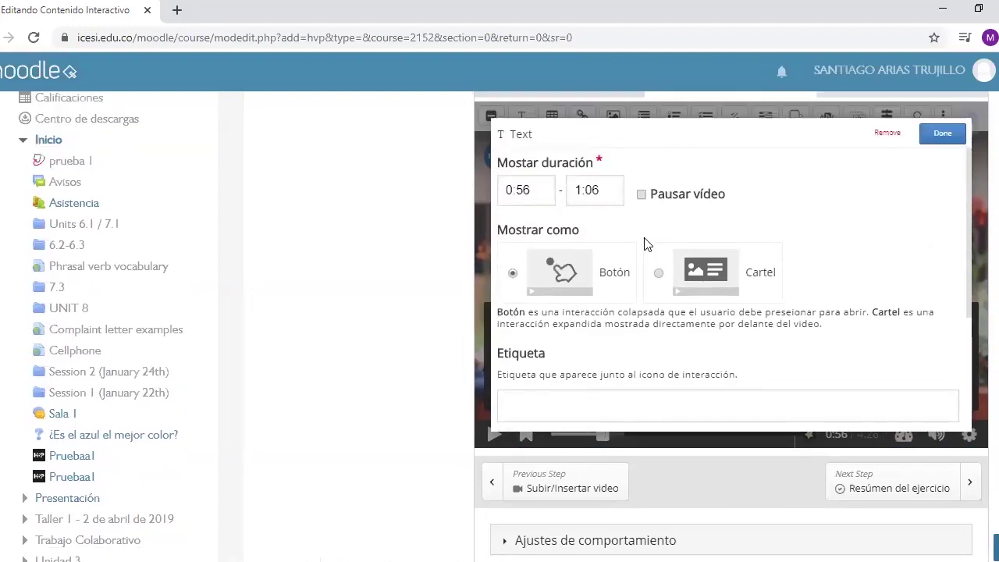
left_click(659, 271)
scroll(893, 268, "down", 1)
scroll(893, 268, "down", 3)
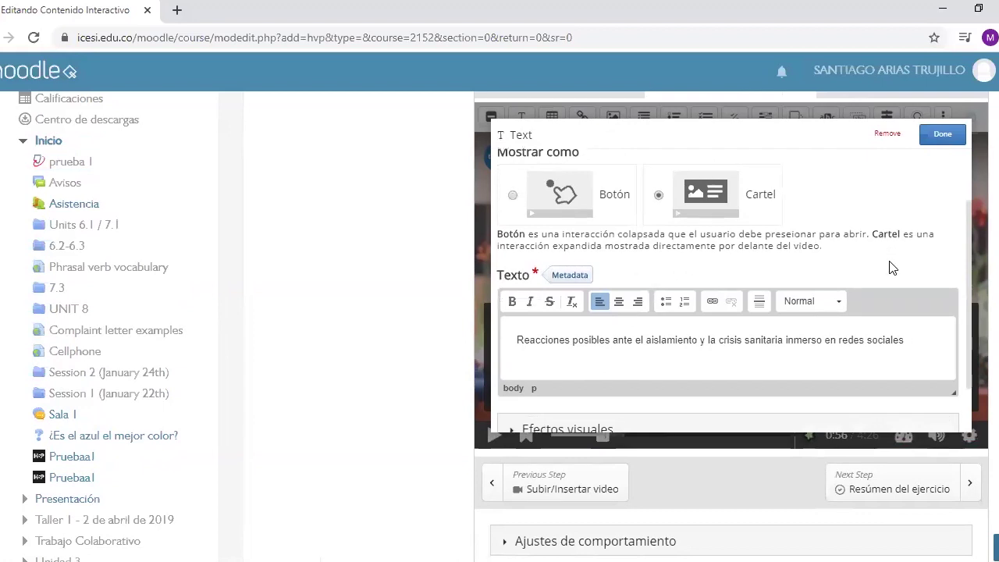
scroll(890, 262, "up", 4)
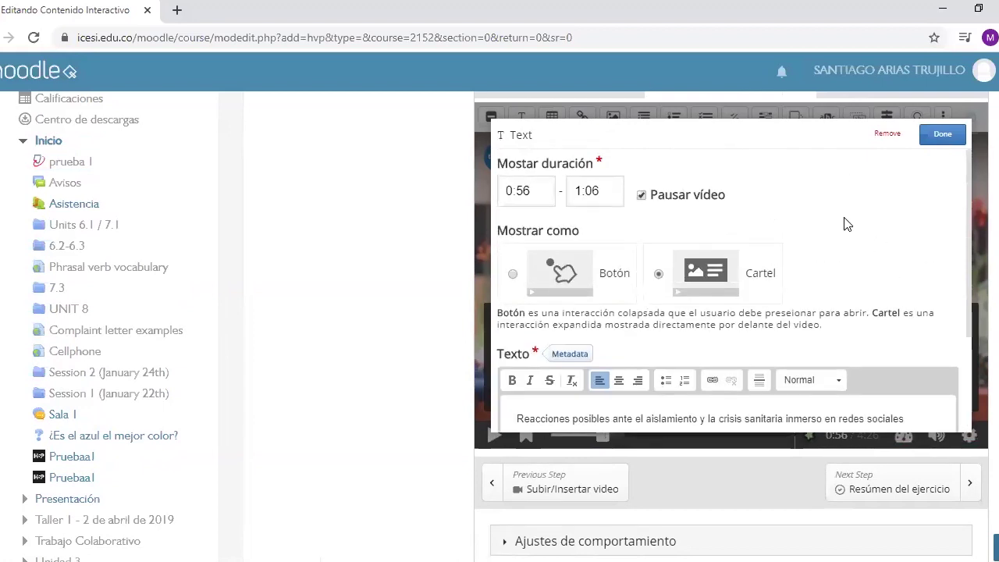
Save the text interaction and move its box to the upper-right corner of the video image.
left_click(945, 135)
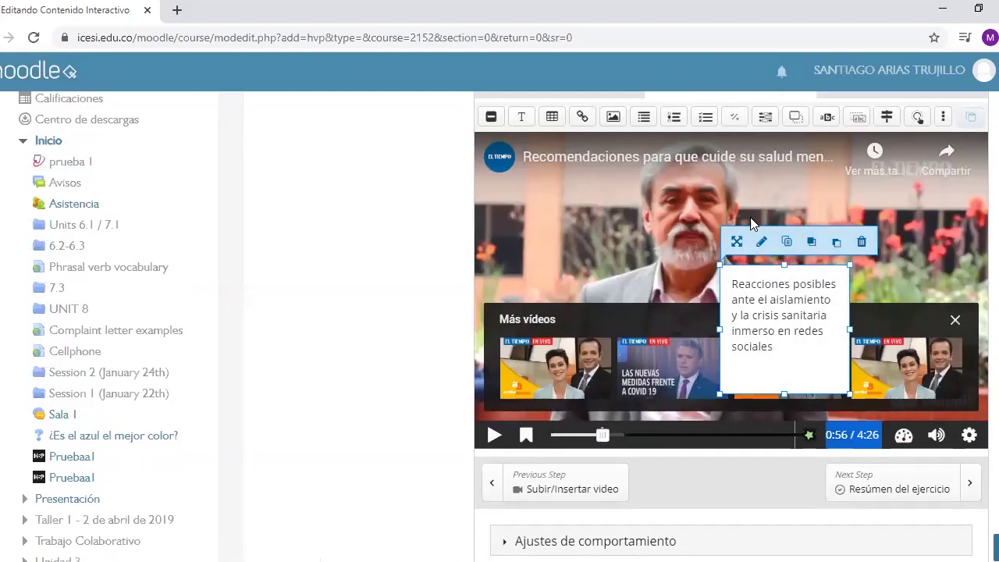
left_click(747, 268)
left_click_drag(773, 290, 902, 190)
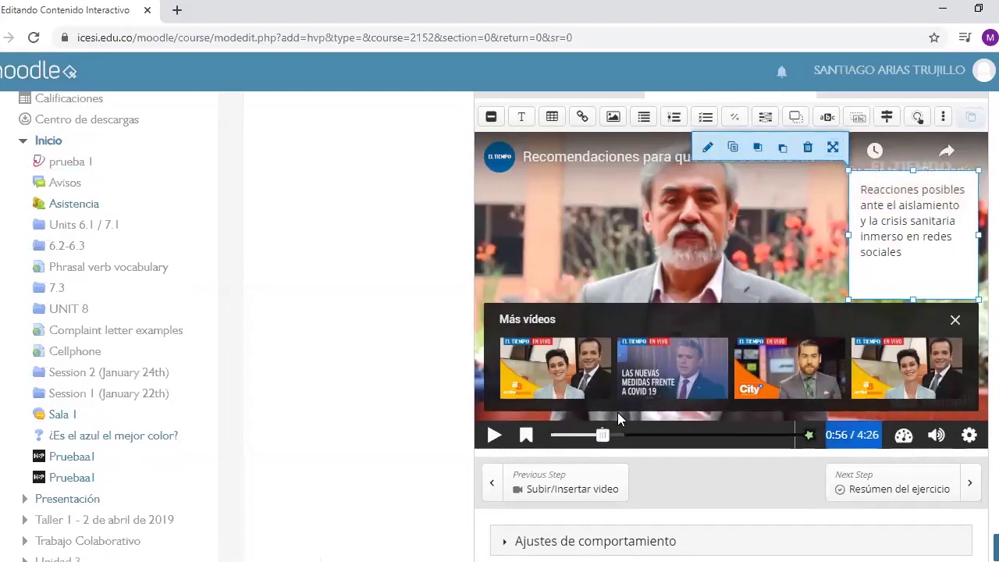
Rewind to 0:53 and play the video to preview the text interaction, resuming after its stop and pausing at 1:03.
left_click_drag(605, 439, 598, 437)
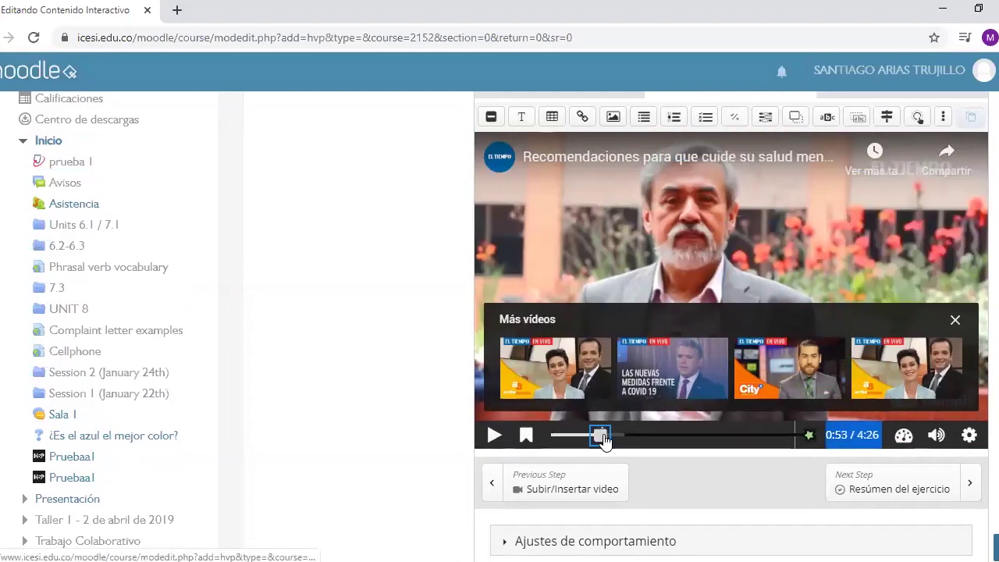
left_click(954, 320)
left_click(494, 437)
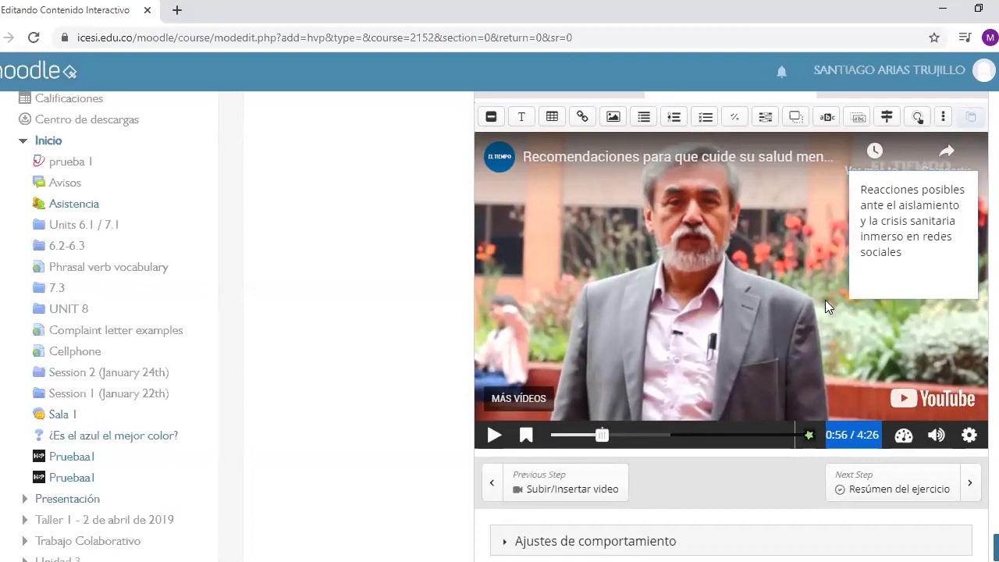
left_click(507, 435)
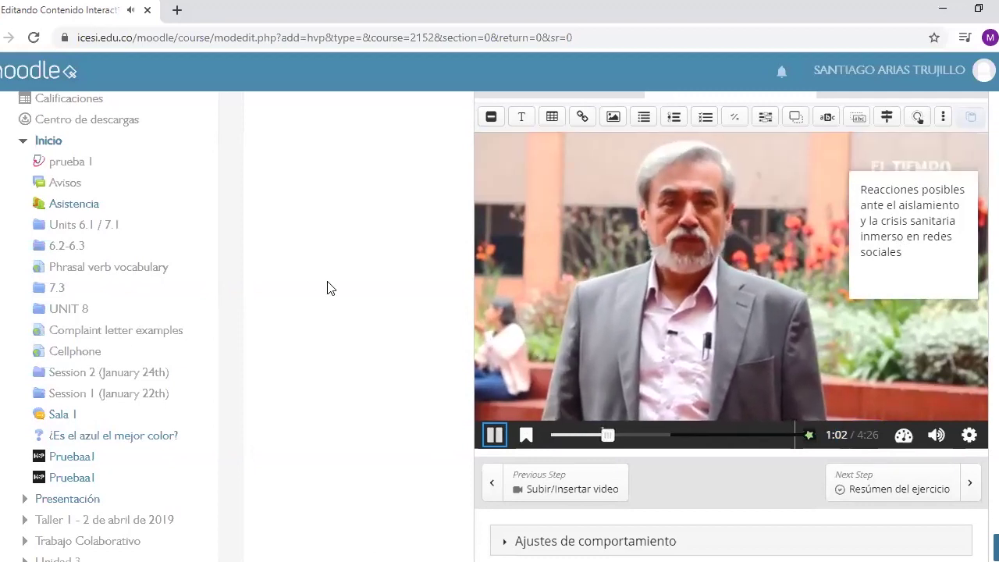
left_click(476, 431)
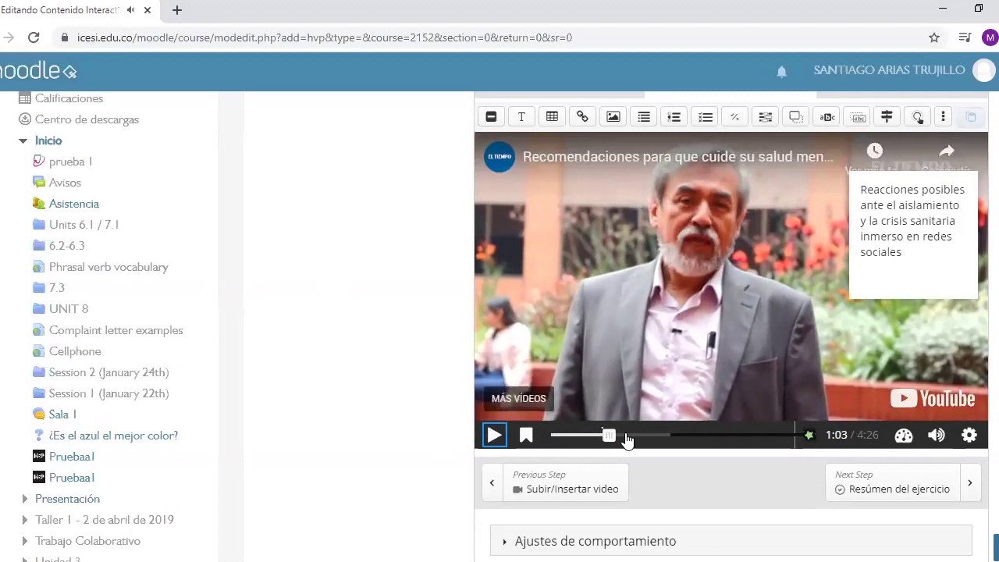
Advance the video to the next interaction point and pause it at 1:37.
key("space")
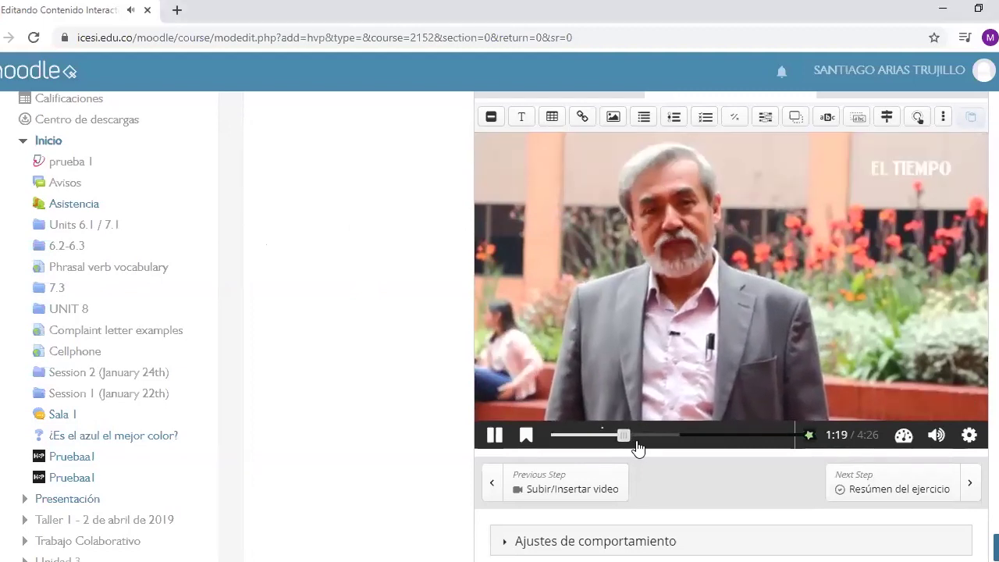
left_click(636, 447)
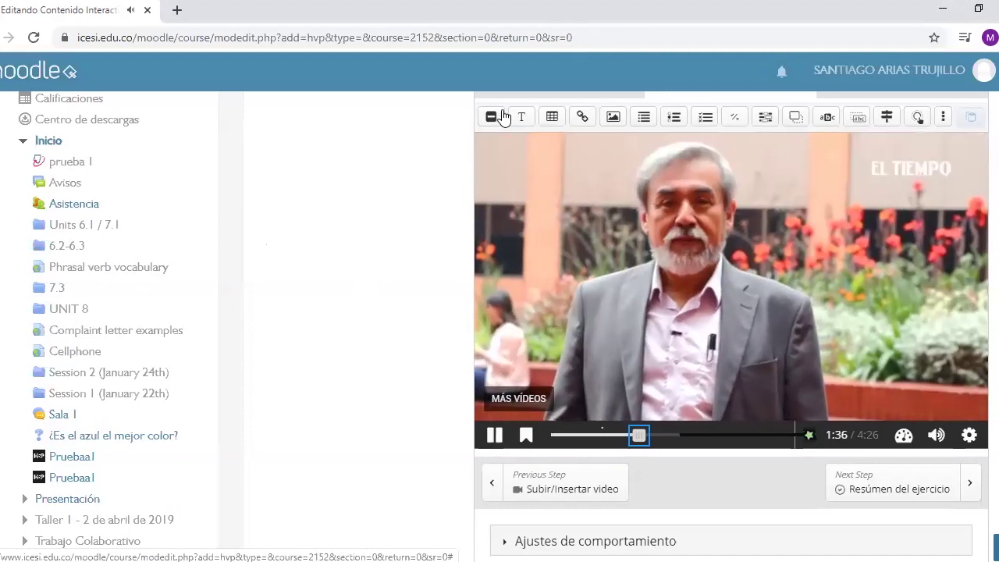
key("shift+Tab")
key("shift+Tab")
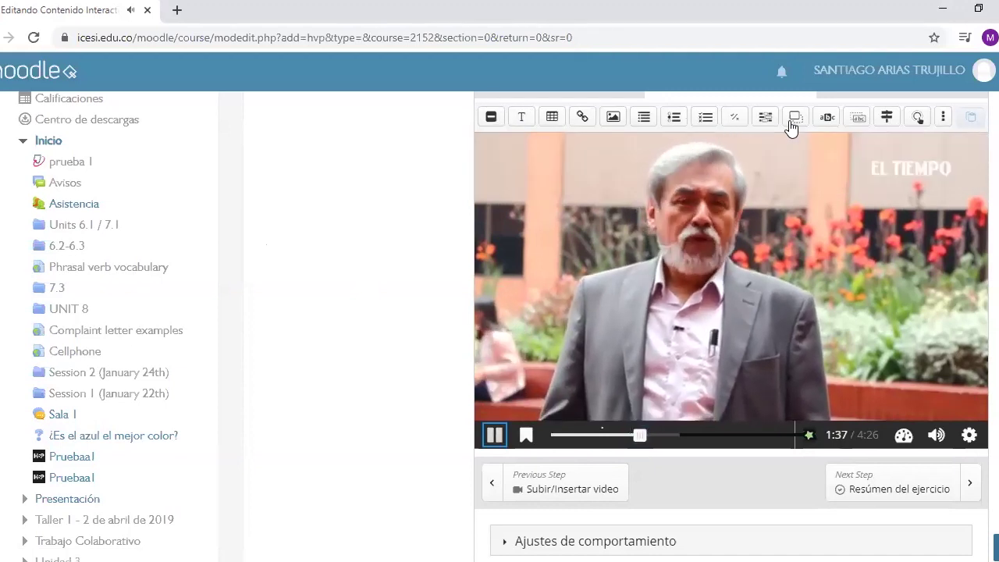
key("space")
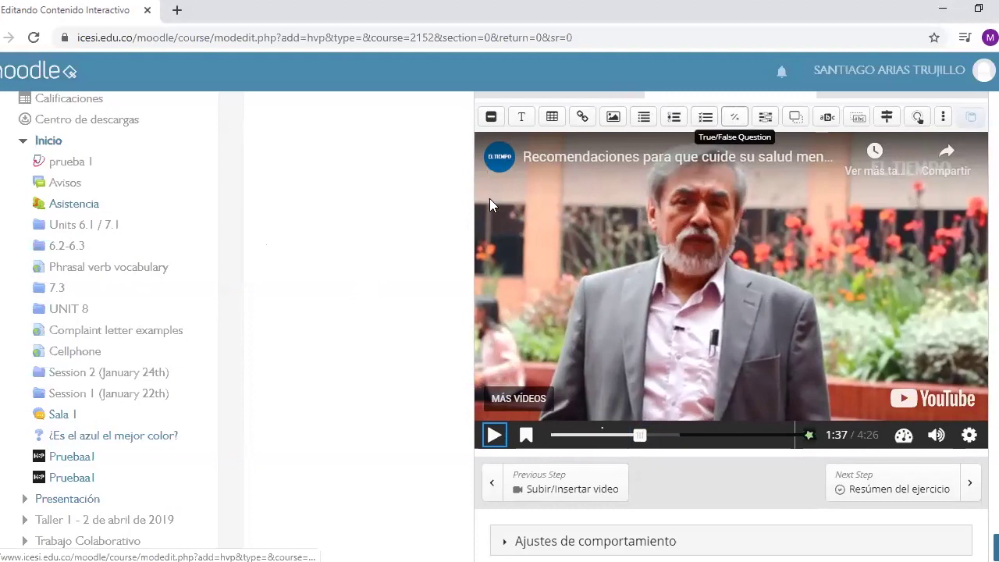
Add a True/False Question interaction at 1:37, displayed as Cartel with Pausar vídeo enabled.
left_click_drag(534, 258, 538, 260)
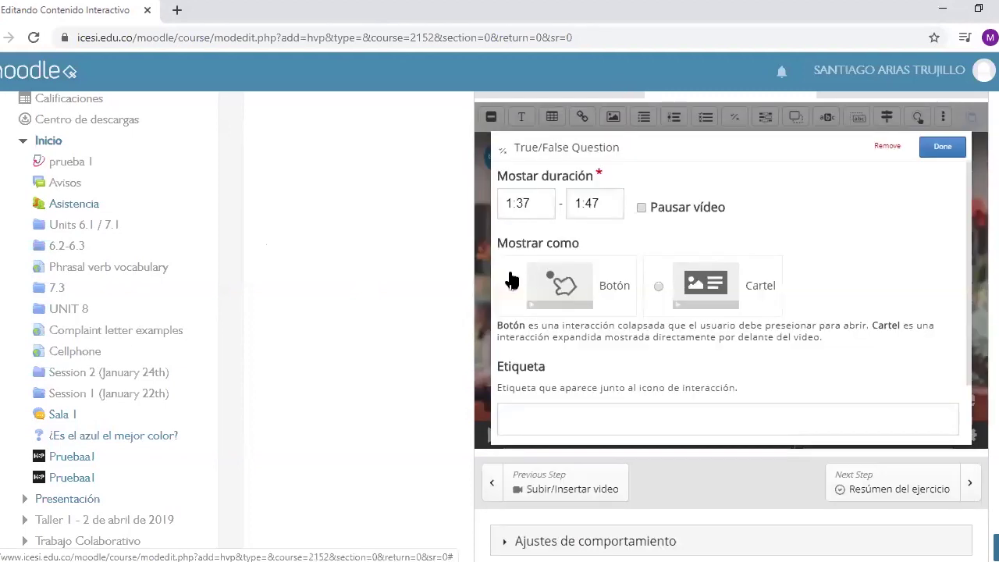
left_click(652, 258)
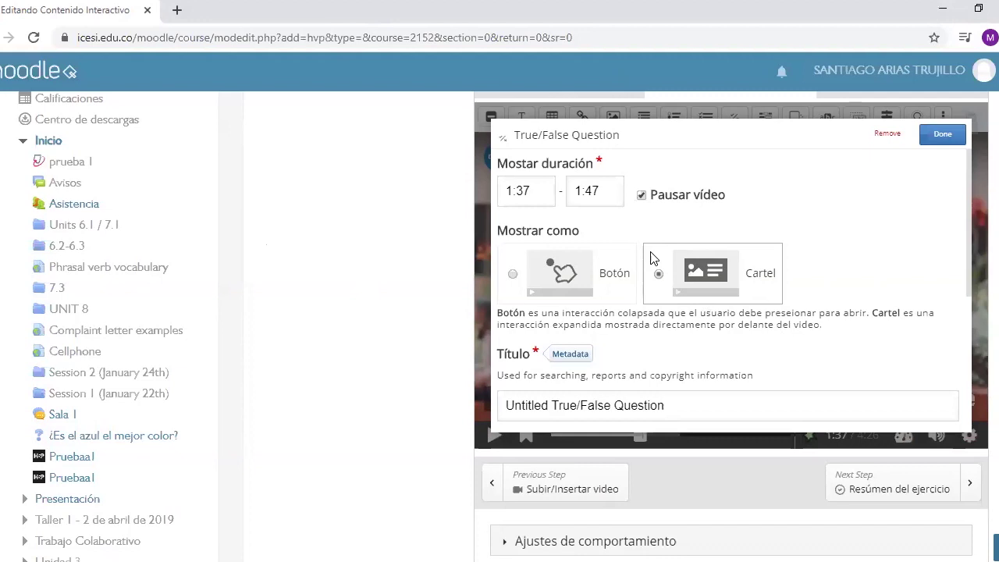
key("Left")
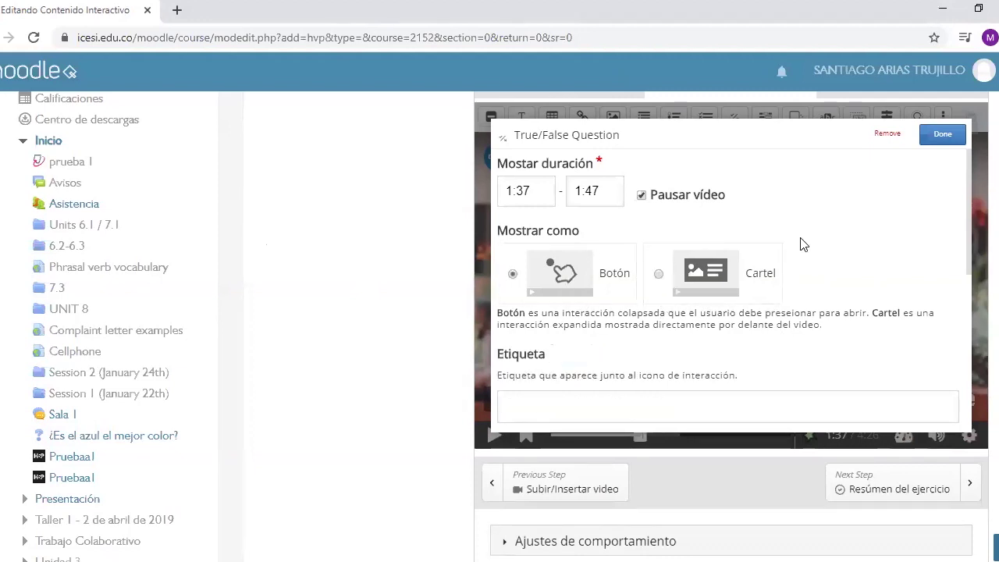
key("Right")
scroll(802, 239, "down", 3)
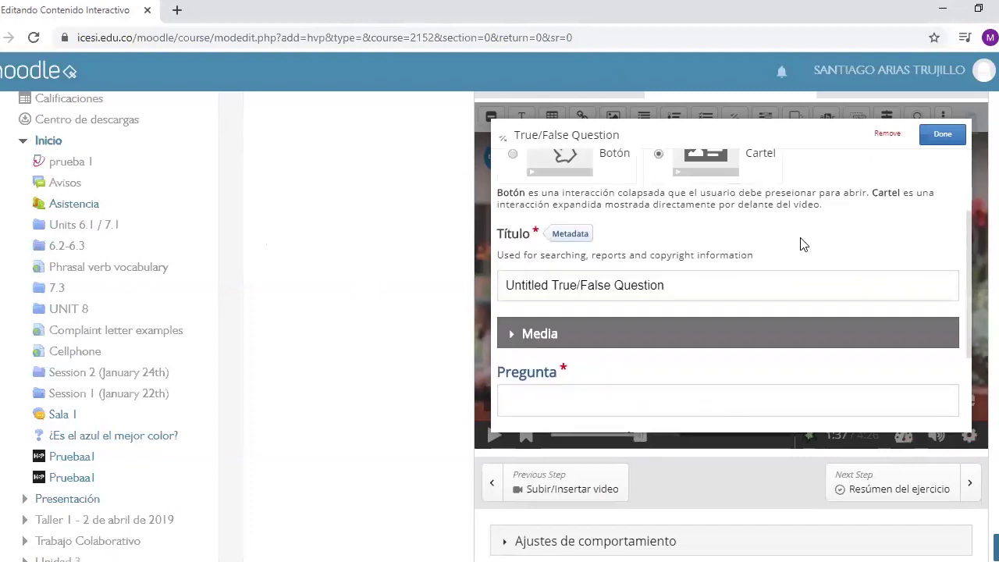
Enter the question "¿Podemos confiar en un audio que nos llegue por WhatsApp y se acredite como científico?" for the True/False interaction.
scroll(668, 302, "down", 2)
left_click(727, 286)
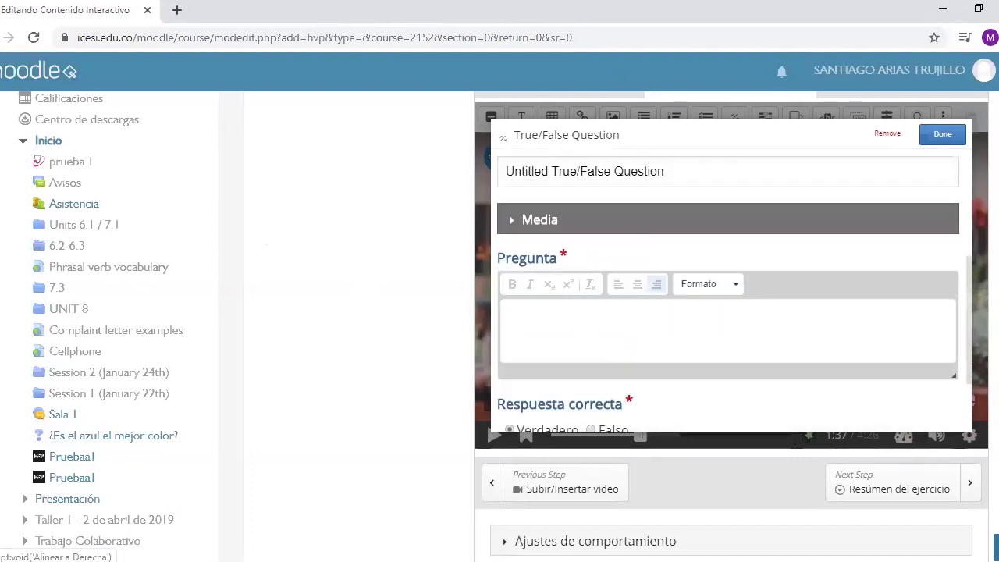
type("Podemos confiar en un audio que nos llegue por WhatsApp y se acredite como científico?")
key("Home")
type("¿")
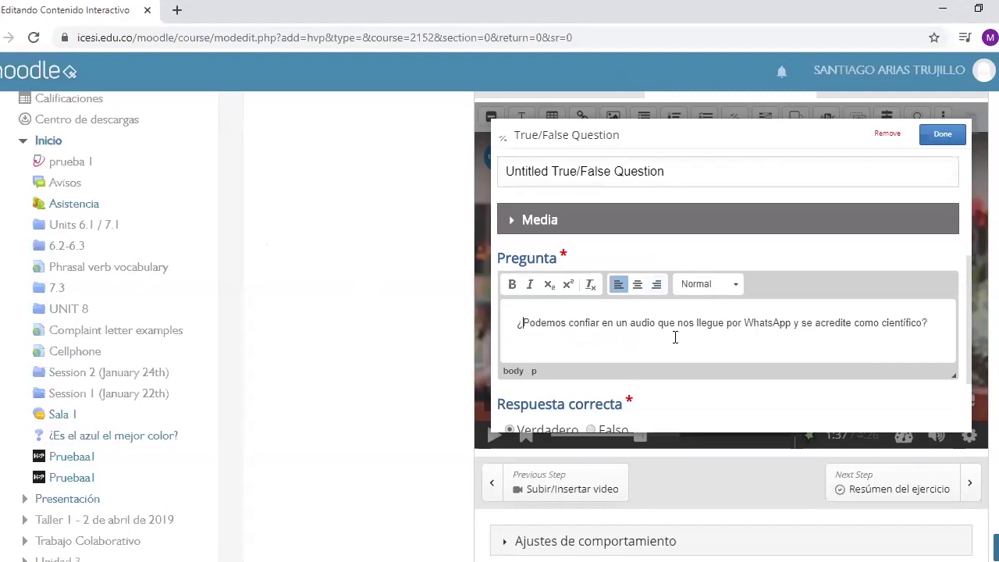
scroll(665, 342, "down", 3)
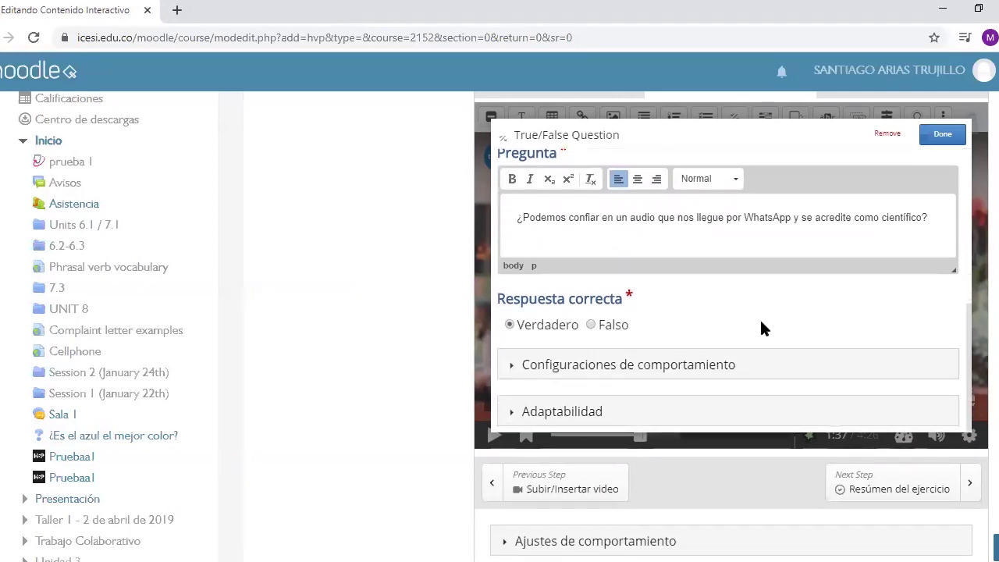
Save the True/False question, move its box to the upper-right area of the video image and enlarge it.
scroll(767, 321, "up", 4)
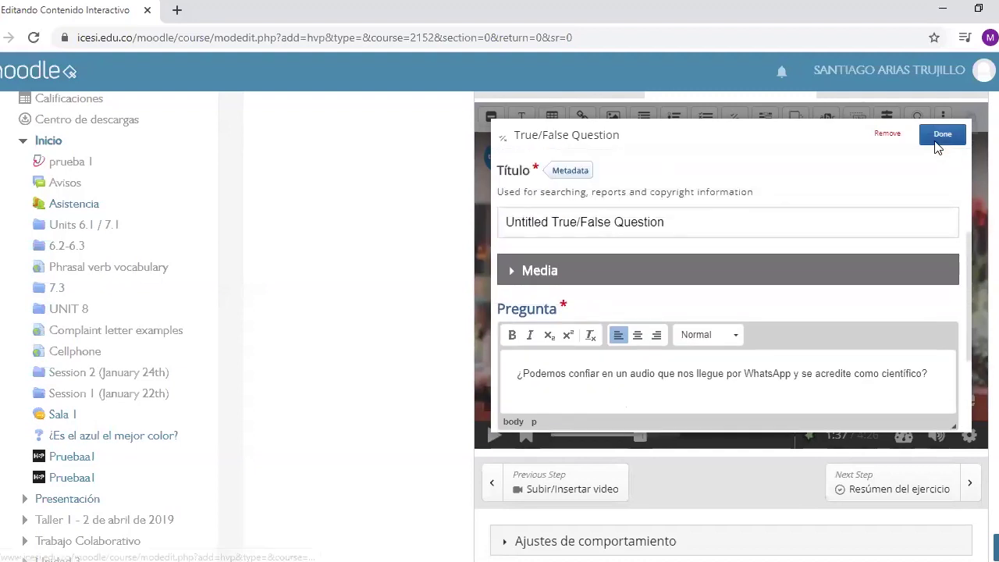
left_click(641, 437)
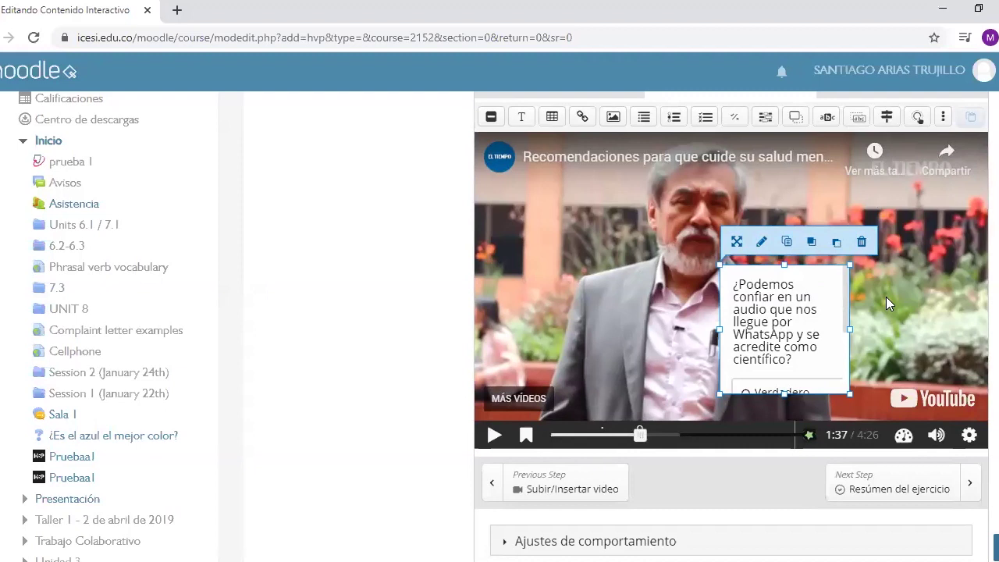
left_click_drag(843, 347, 998, 187)
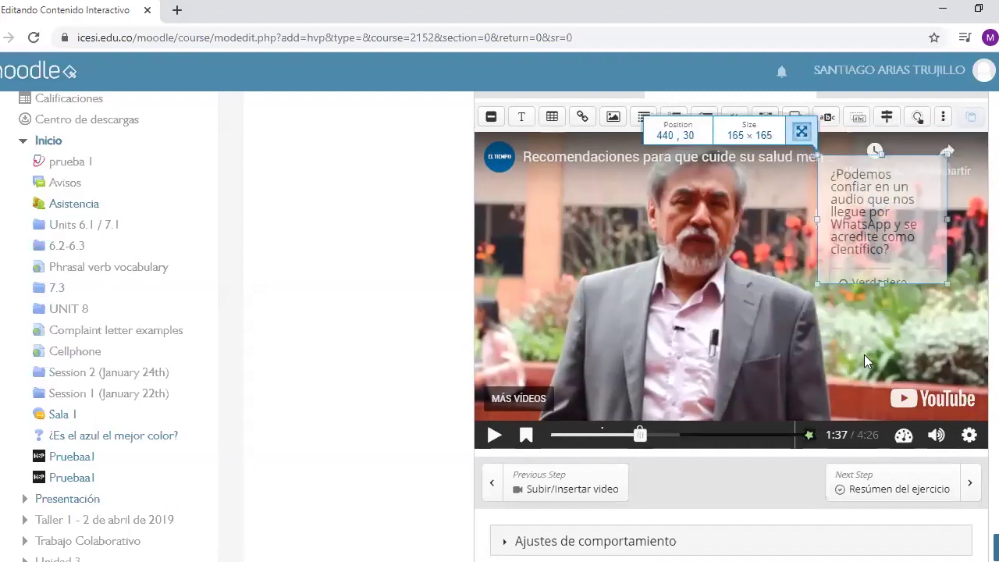
Rewind to 1:33 and play the video to preview the True/False question.
left_click(493, 435)
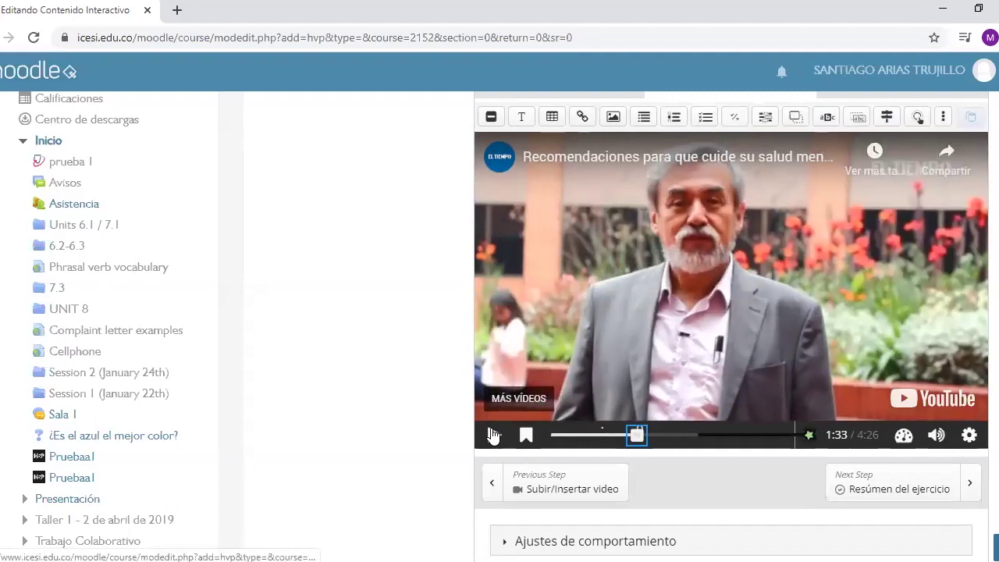
left_click(493, 436)
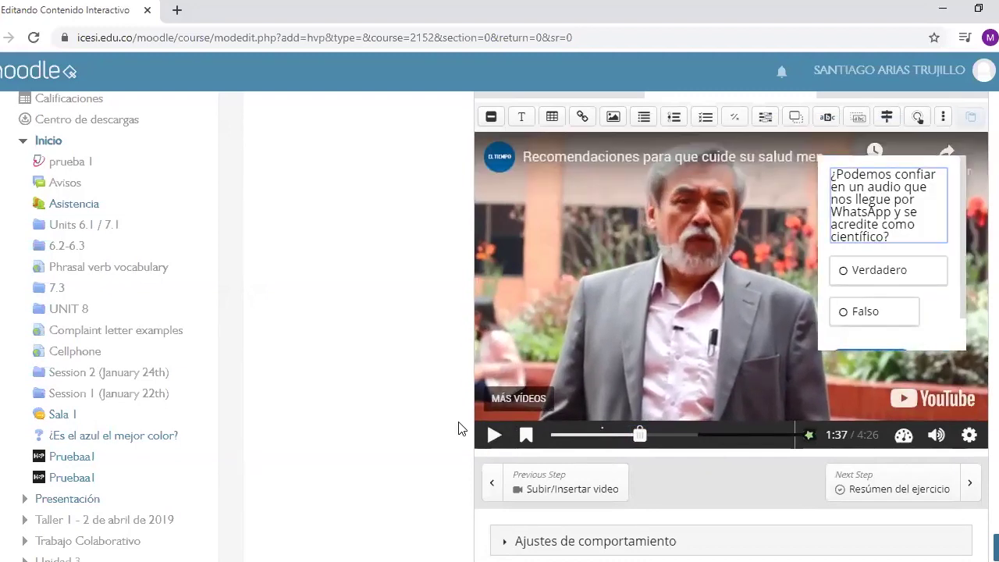
left_click(408, 377)
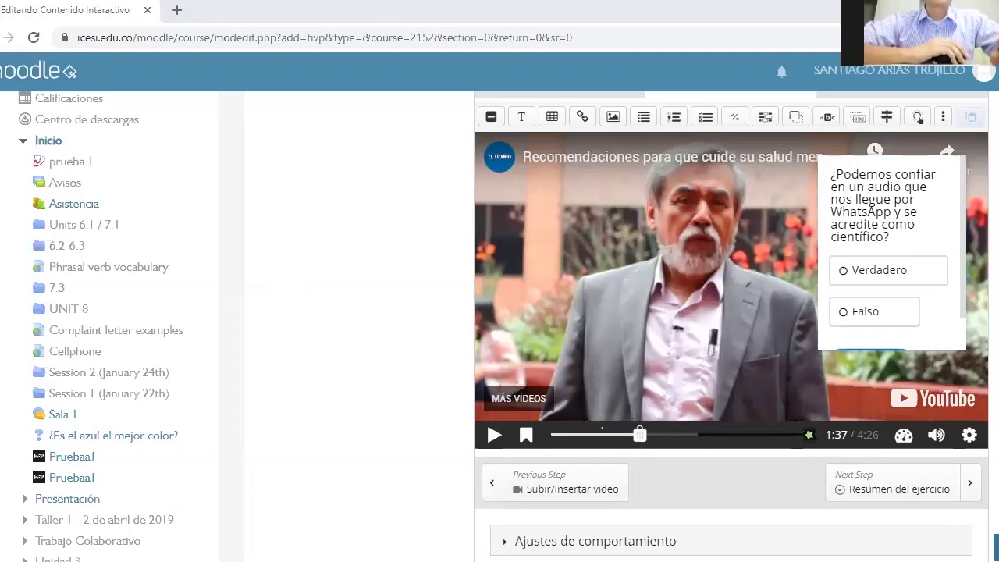
Add a Multiple Choice interaction shown as Cartel with Pausar vídeo, asking "Son grupos con los que debemos ser más cuidadosos:".
left_click(701, 121)
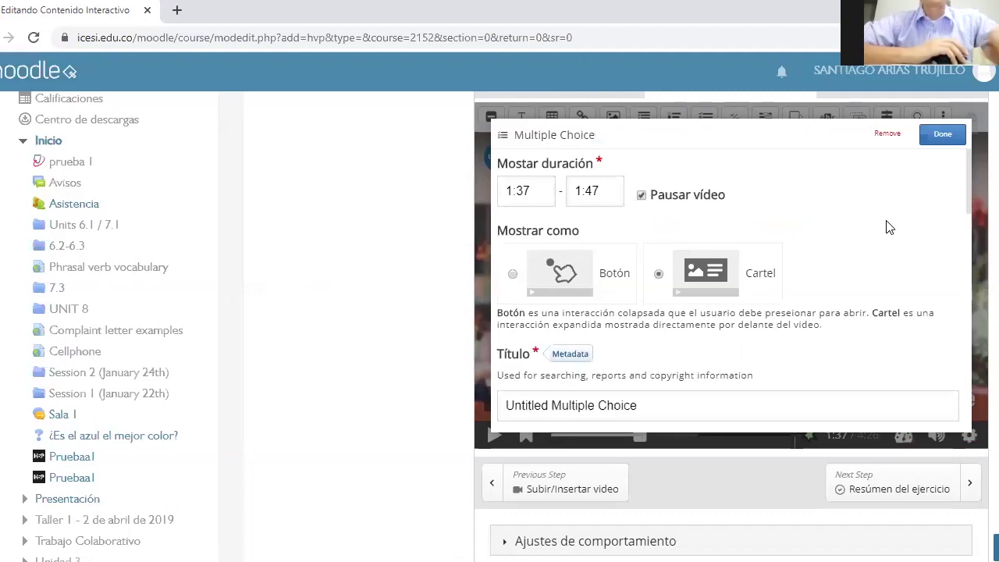
scroll(888, 226, "down", 1)
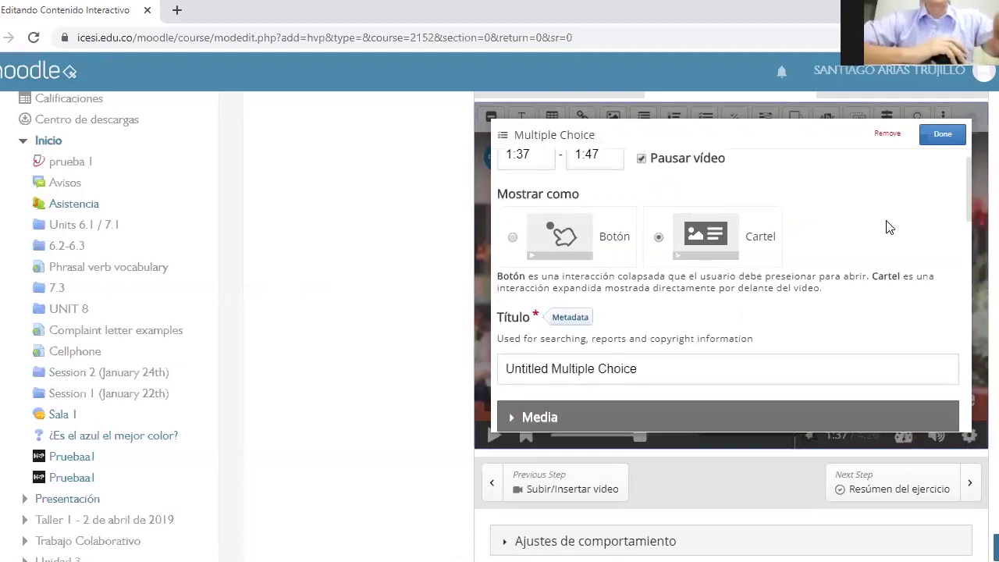
scroll(887, 227, "down", 1)
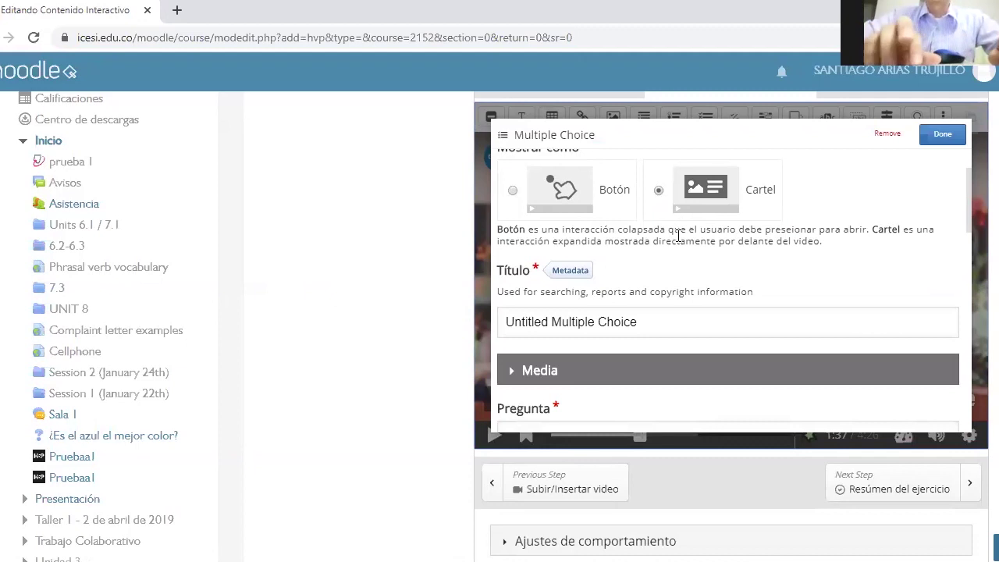
scroll(577, 290, "down", 5)
scroll(577, 289, "down", 2)
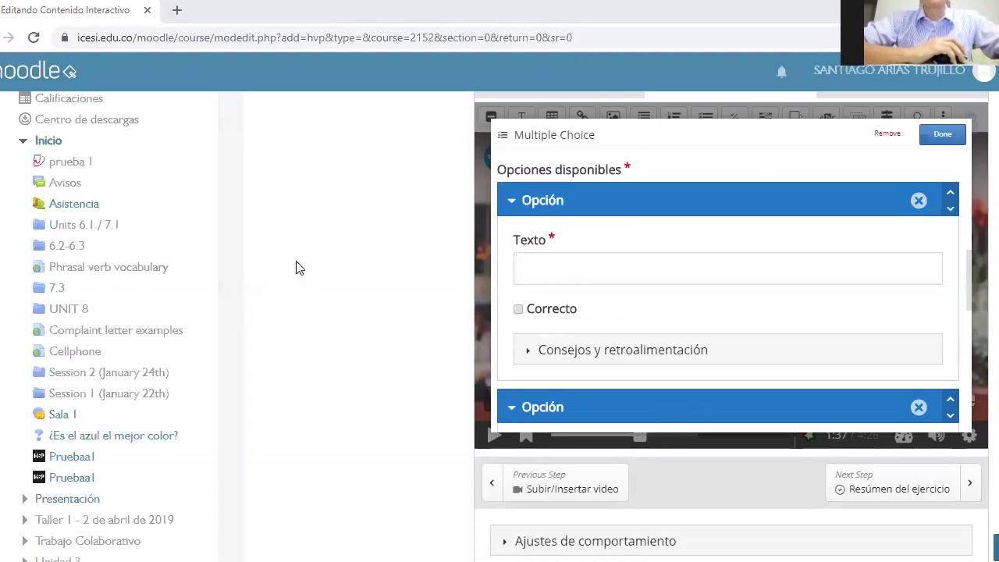
Enter "Niños, niñas" as the first answer option and mark it as Correcto.
left_click(694, 278)
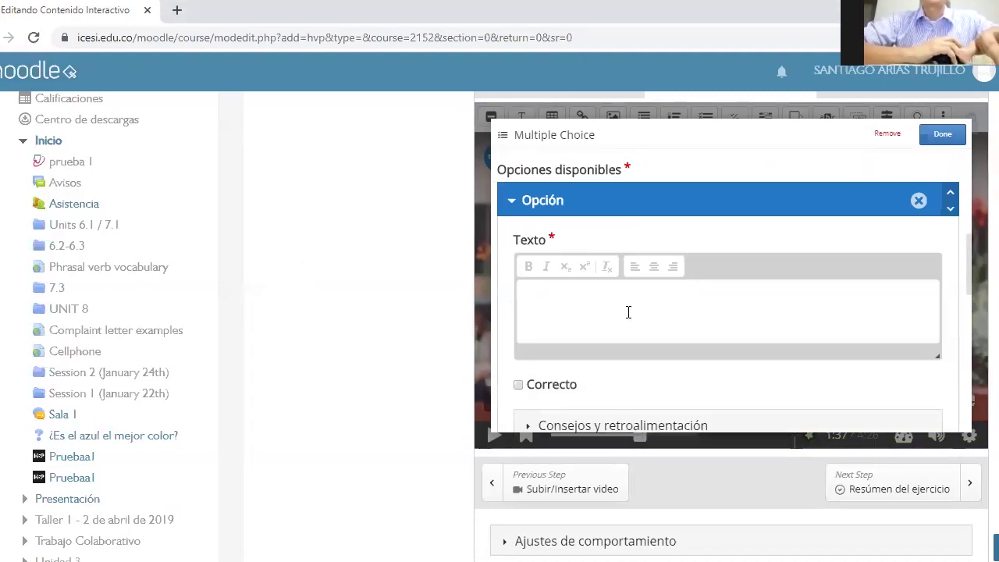
type("Niños, niñas")
left_click(550, 385)
Enter "s" as the text of the second answer option and save the Multiple Choice interaction.
scroll(685, 328, "down", 3)
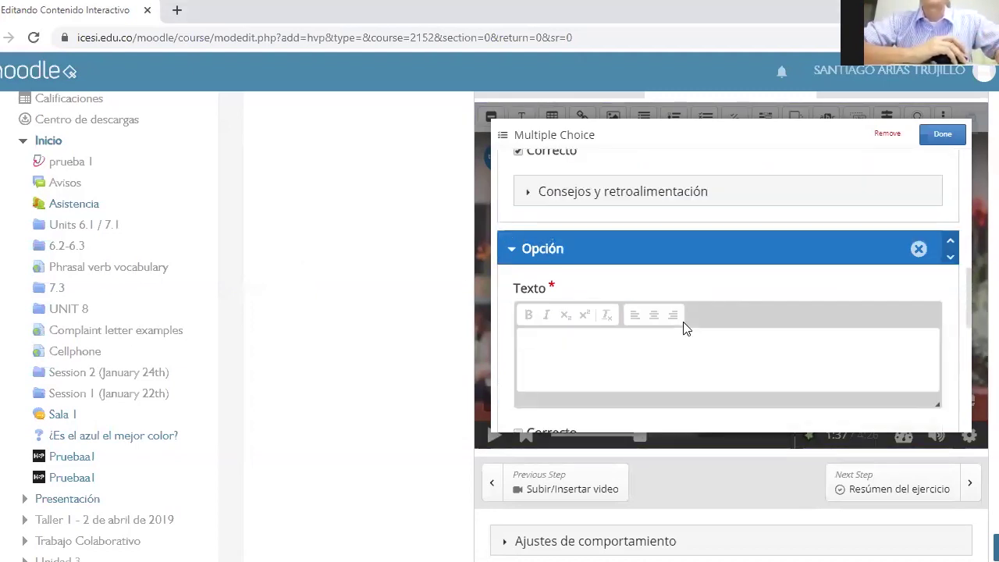
scroll(707, 330, "down", 4)
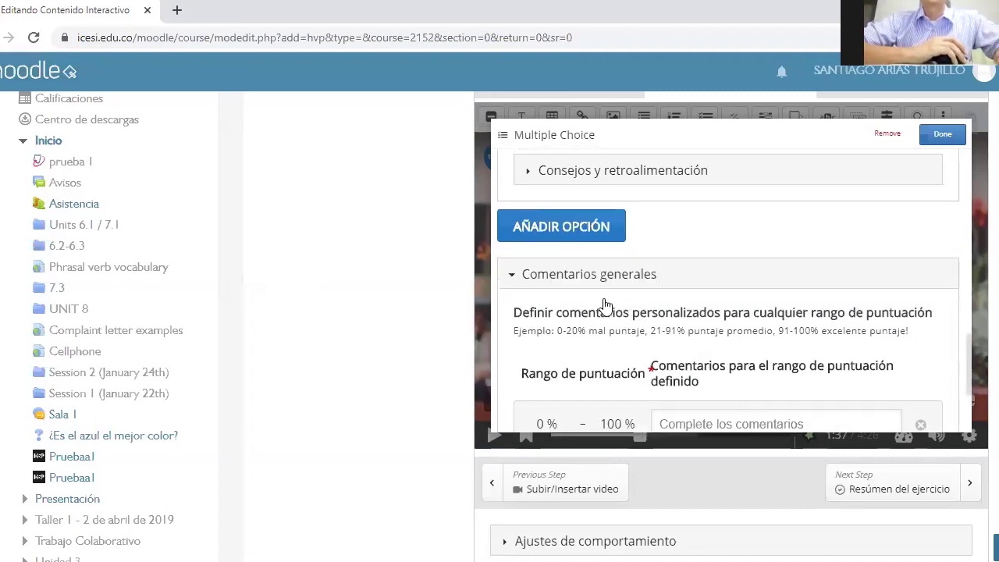
scroll(604, 305, "up", 1)
left_click(605, 305)
left_click(725, 347)
type("s")
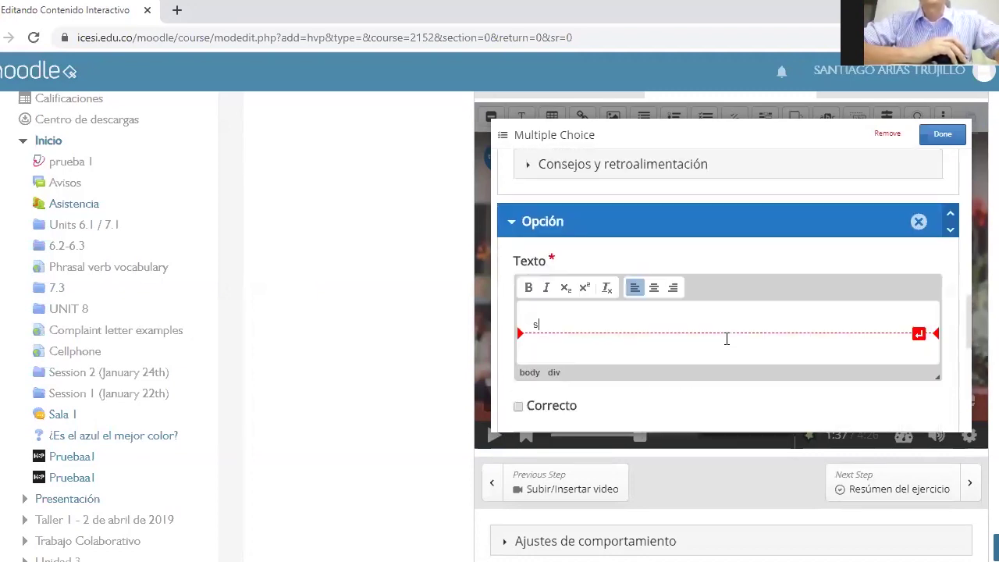
left_click(953, 144)
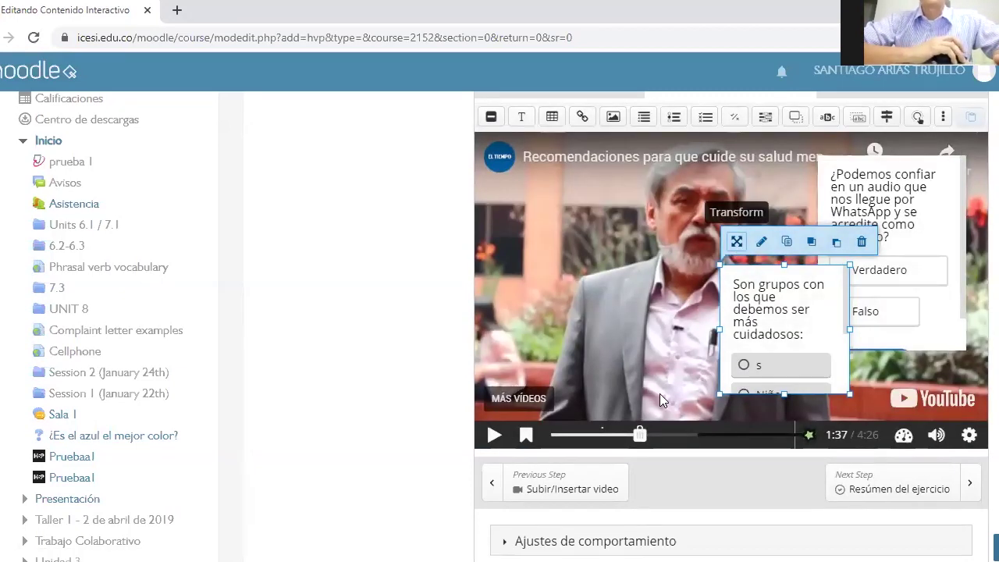
Change the Multiple Choice interaction's start time to 2:00 and save it.
left_click(746, 245)
key("BackSpace")
key("BackSpace")
key("BackSpace")
key("BackSpace")
type("2")
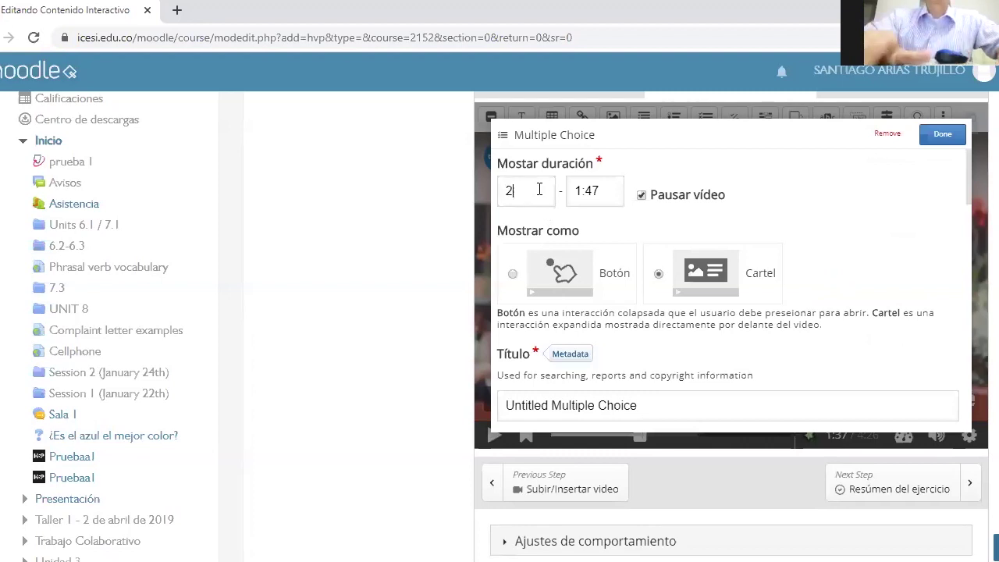
type(":00")
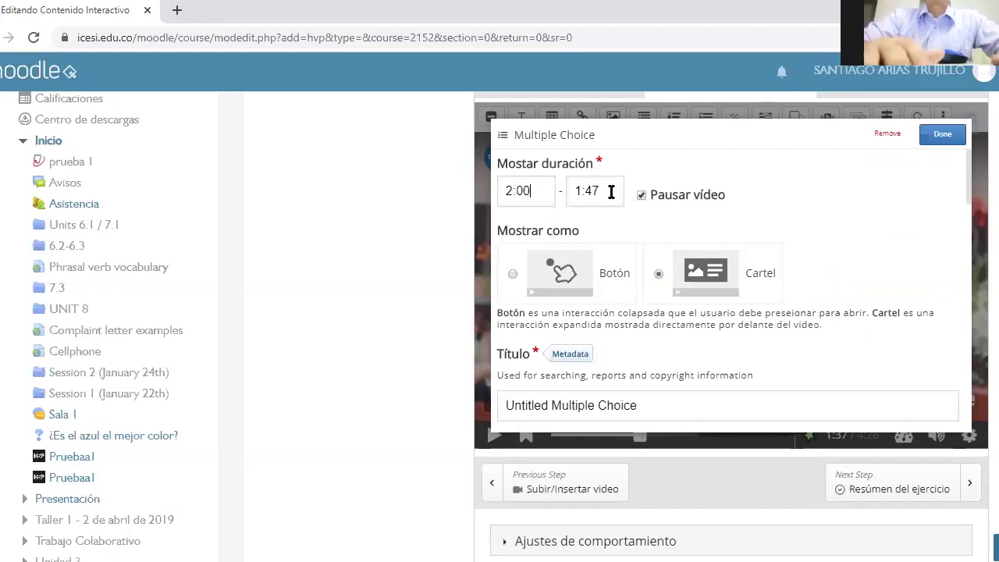
left_click(943, 134)
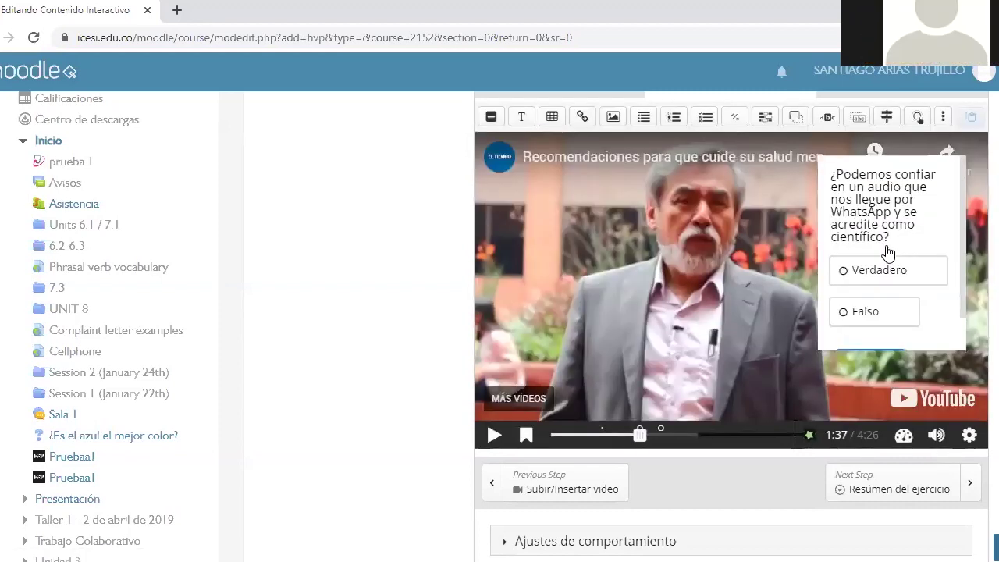
Examine the rest of the activity form, from the video editor's behaviour settings to the display, grading, access and completion sections and saving options.
scroll(888, 253, "up", 4)
scroll(656, 357, "down", 5)
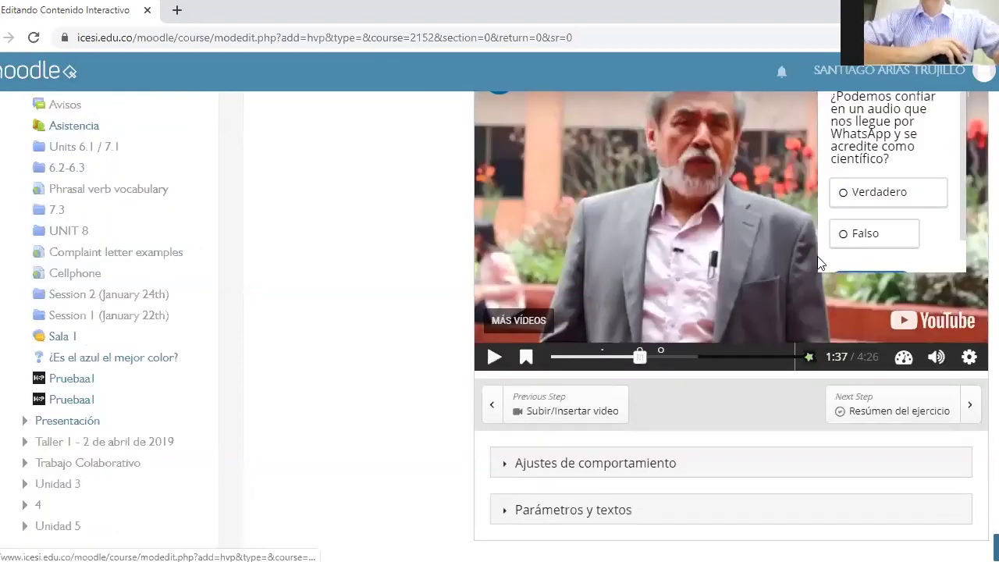
scroll(820, 263, "up", 12)
scroll(820, 263, "down", 13)
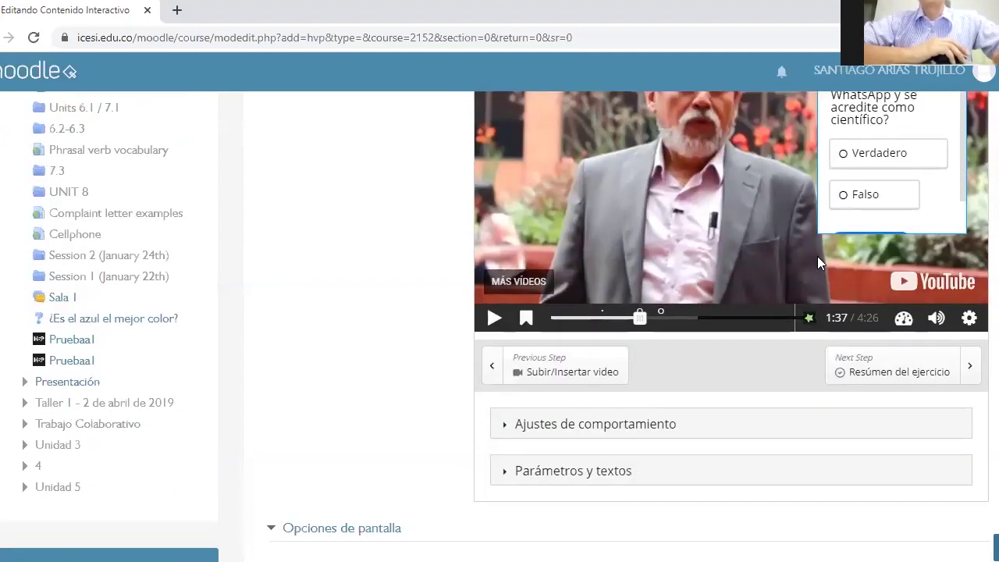
scroll(818, 263, "down", 2)
scroll(820, 263, "down", 4)
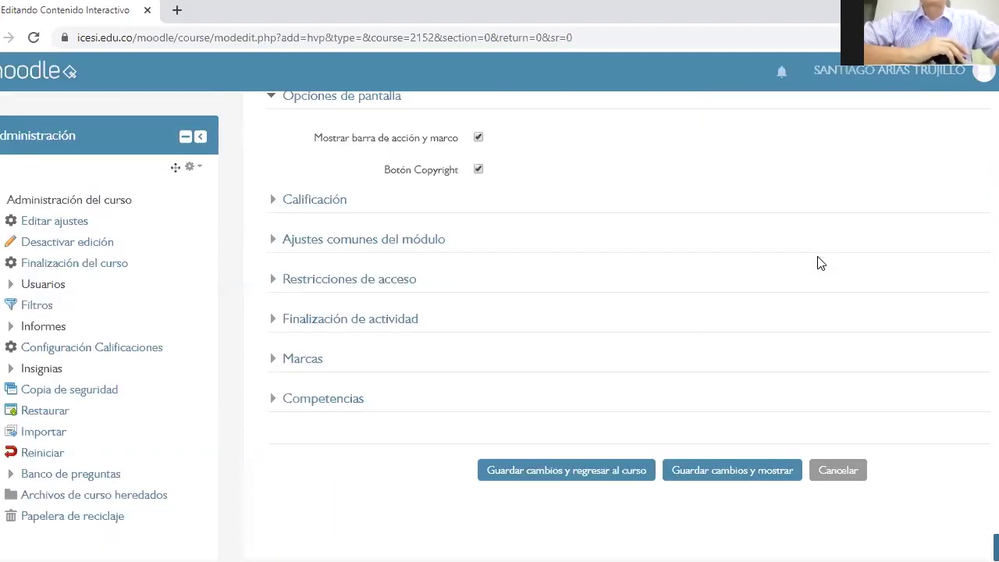
scroll(820, 263, "down", 1)
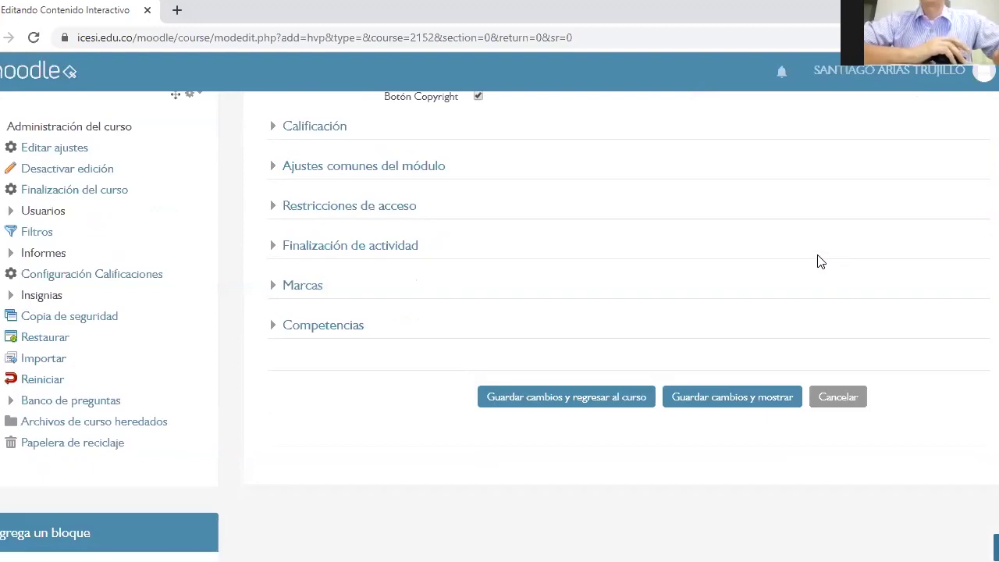
scroll(820, 261, "up", 8)
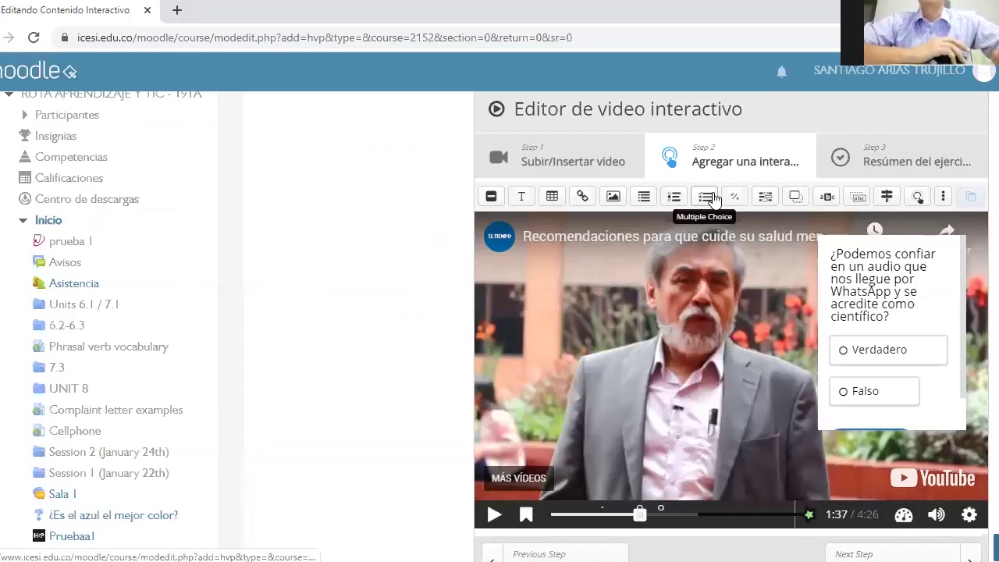
scroll(712, 198, "down", 5)
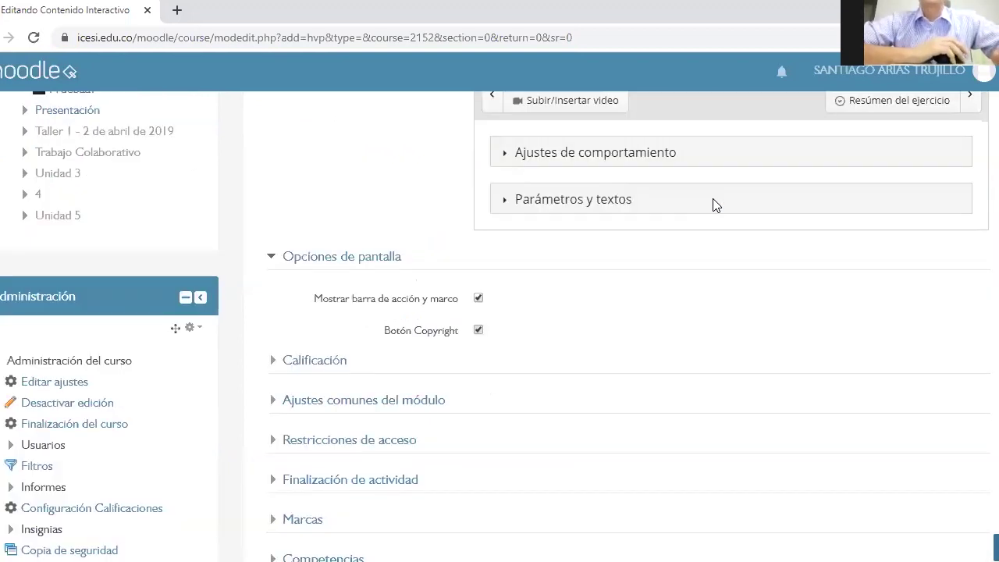
Title the interactive video "Actividad webinar" in the H5P editor.
scroll(678, 333, "down", 3)
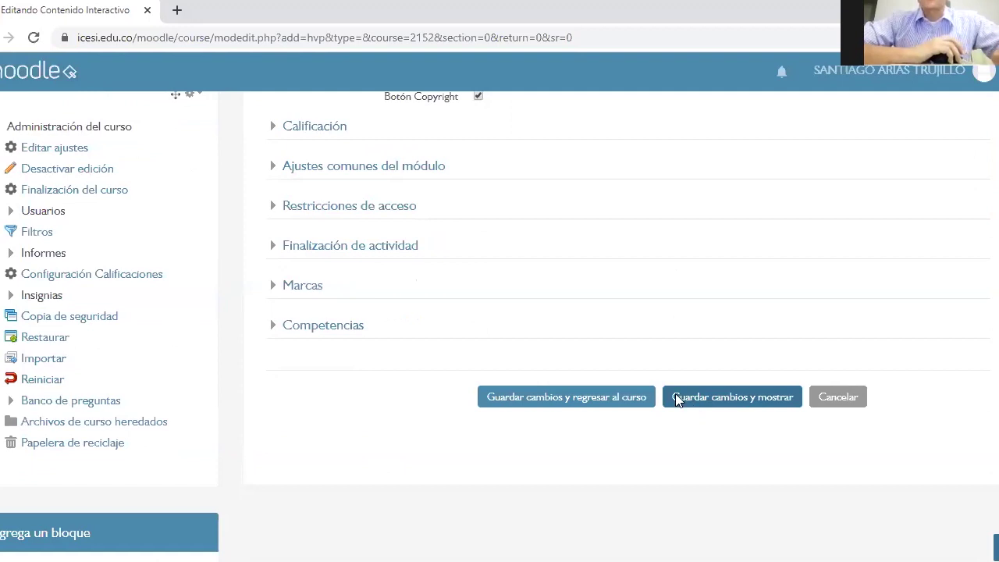
left_click(679, 400)
type("Actic")
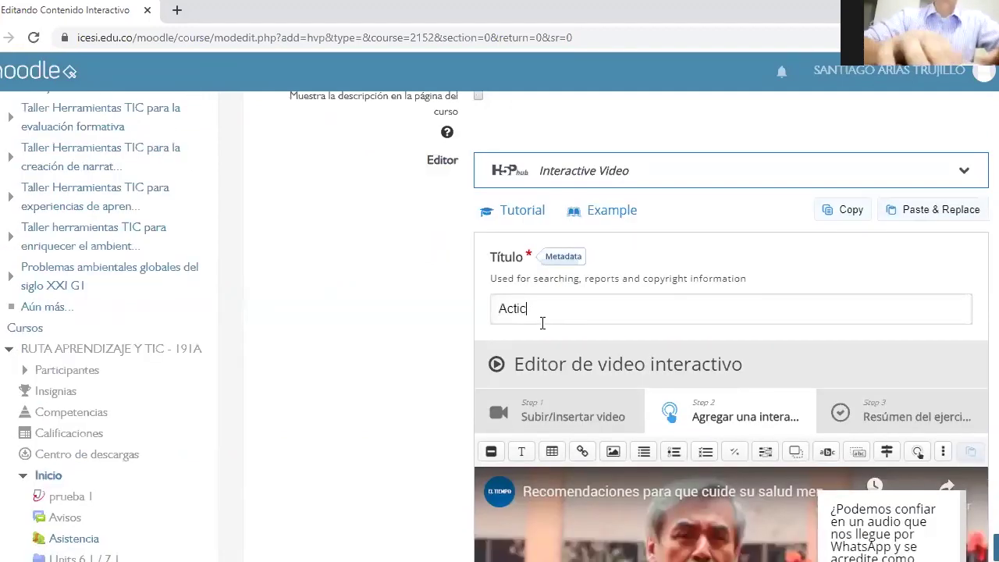
key("BackSpace")
type("vidad ")
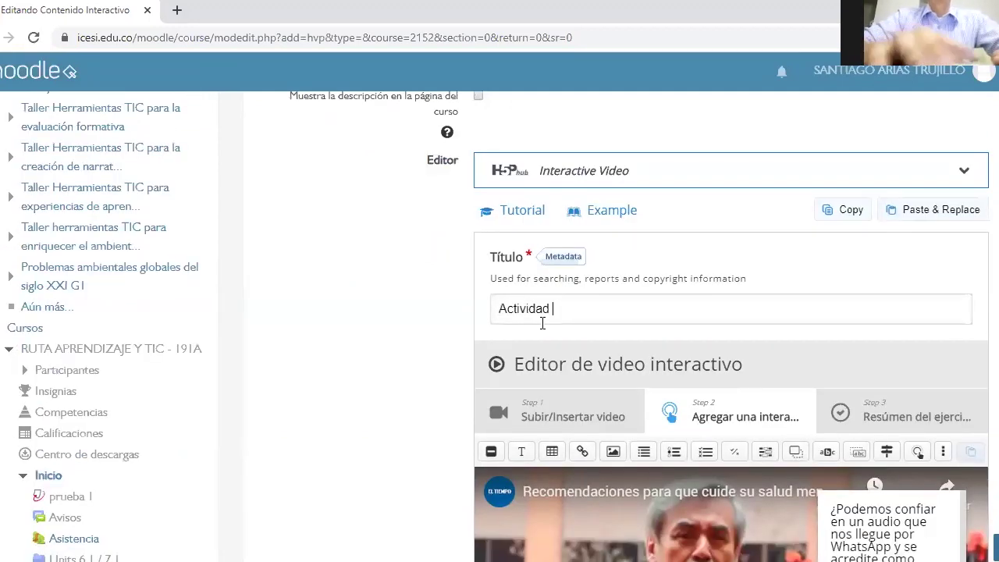
type("webinar")
Save the interactive video activity and return to the course page.
scroll(424, 352, "down", 6)
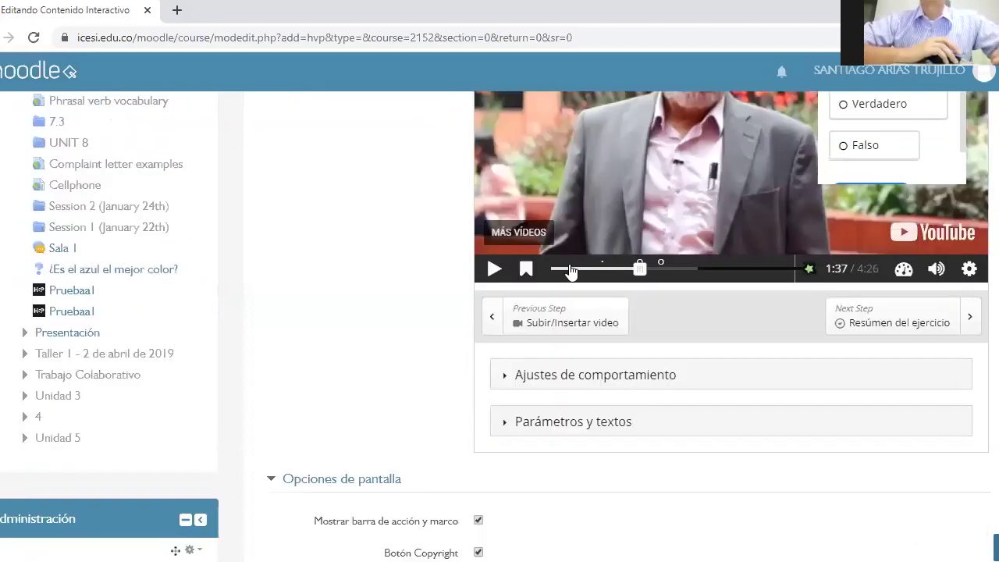
scroll(691, 270, "down", 10)
left_click(691, 262)
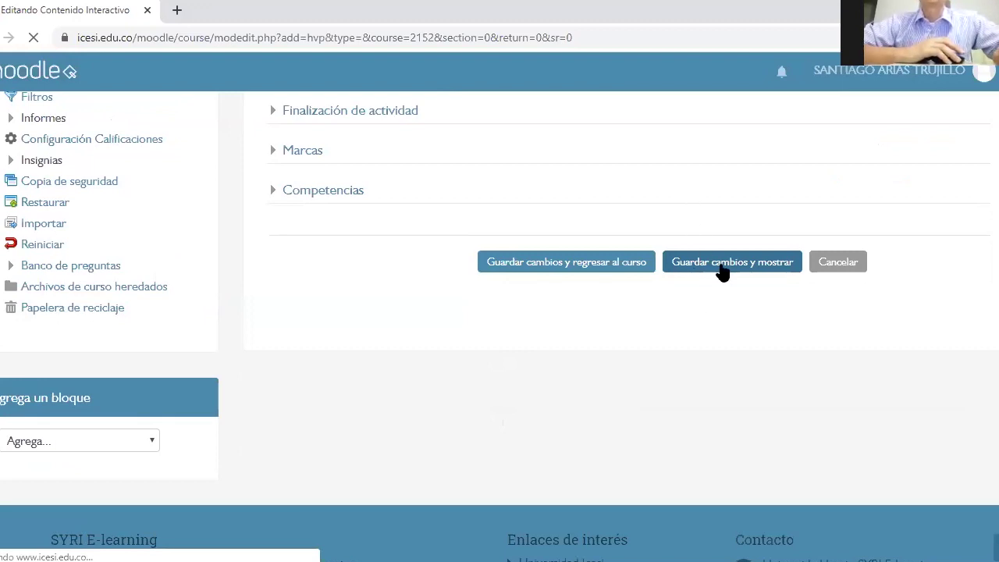
left_click(597, 264)
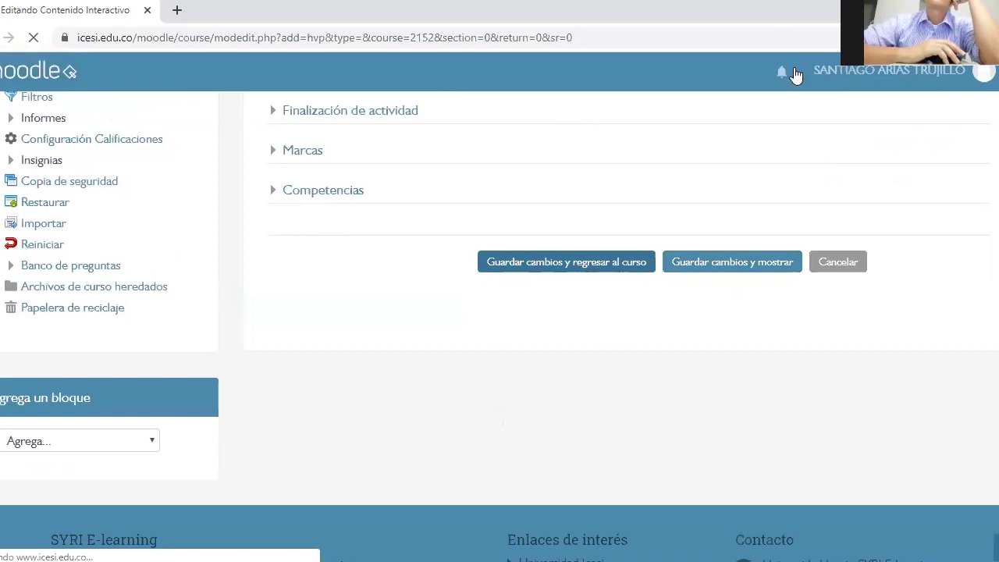
Open the "Actividad webinar" interactive video from the course's activity list.
scroll(554, 178, "down", 1)
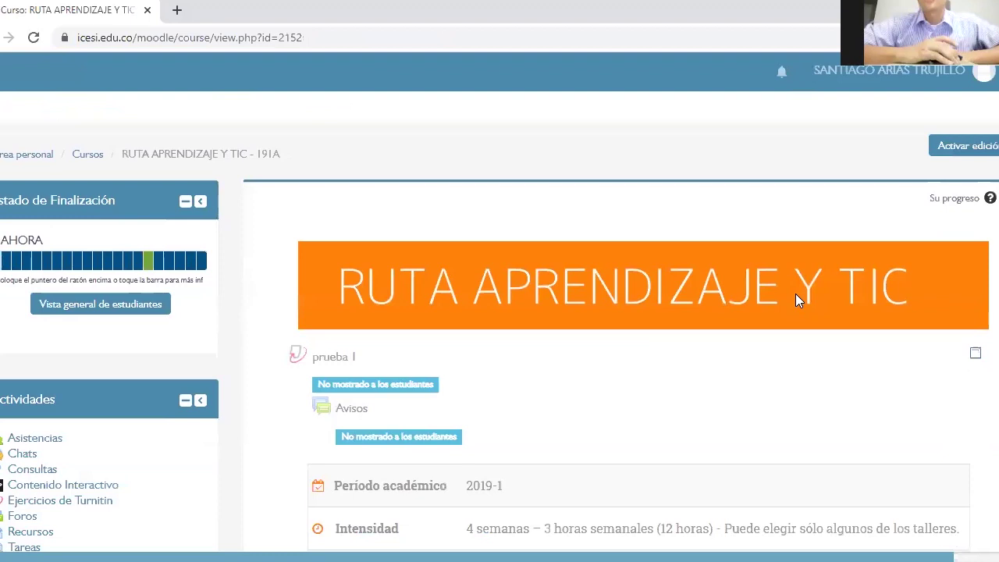
scroll(797, 299, "down", 1)
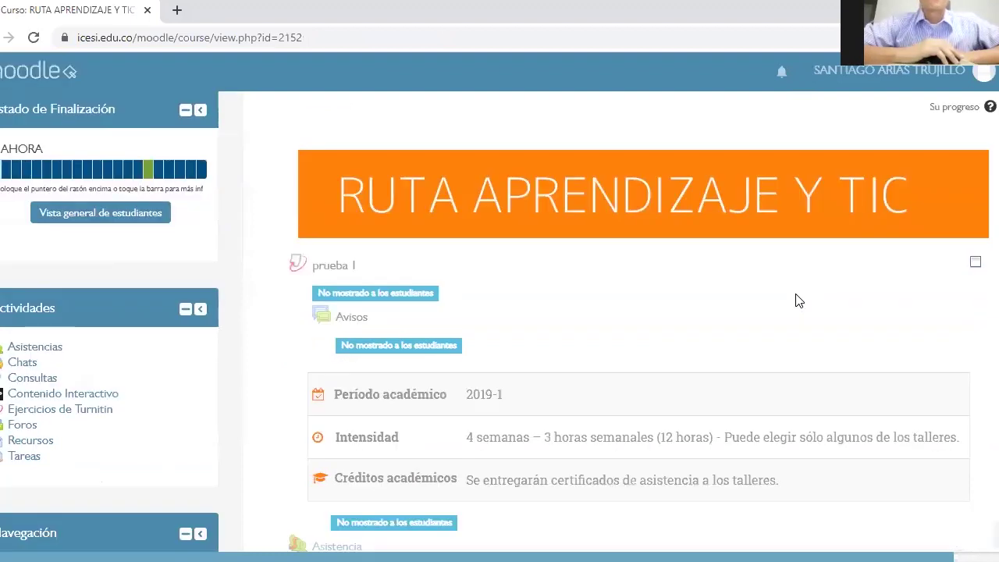
scroll(796, 299, "down", 6)
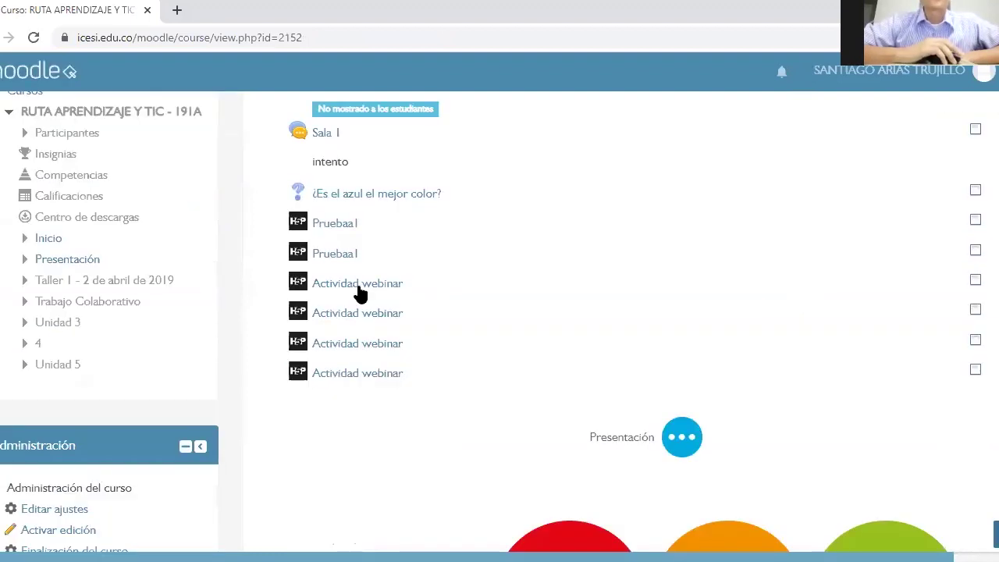
left_click(344, 228)
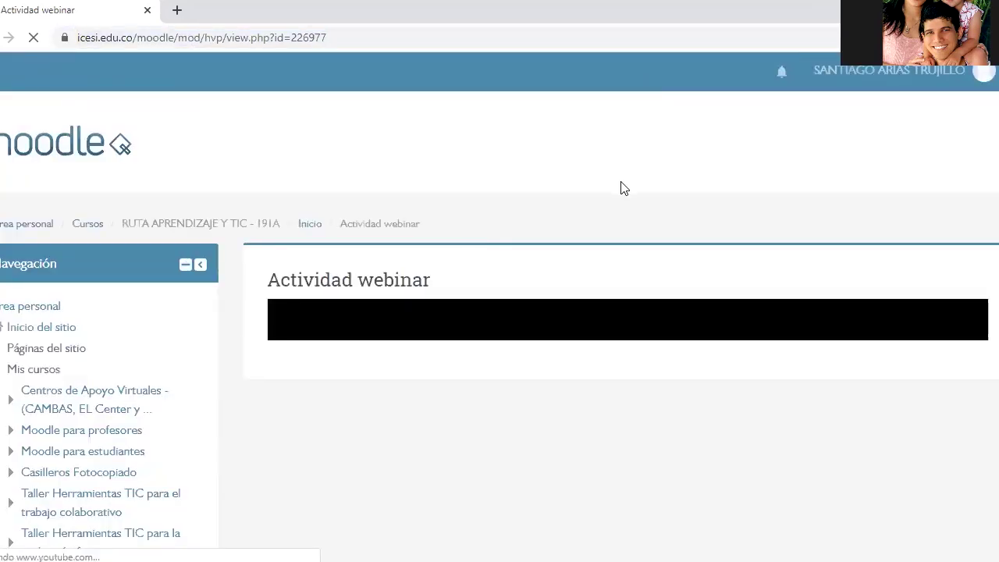
Play the interactive video to the text interaction at 0:56 and continue playback toward the first question marker.
scroll(625, 189, "down", 1)
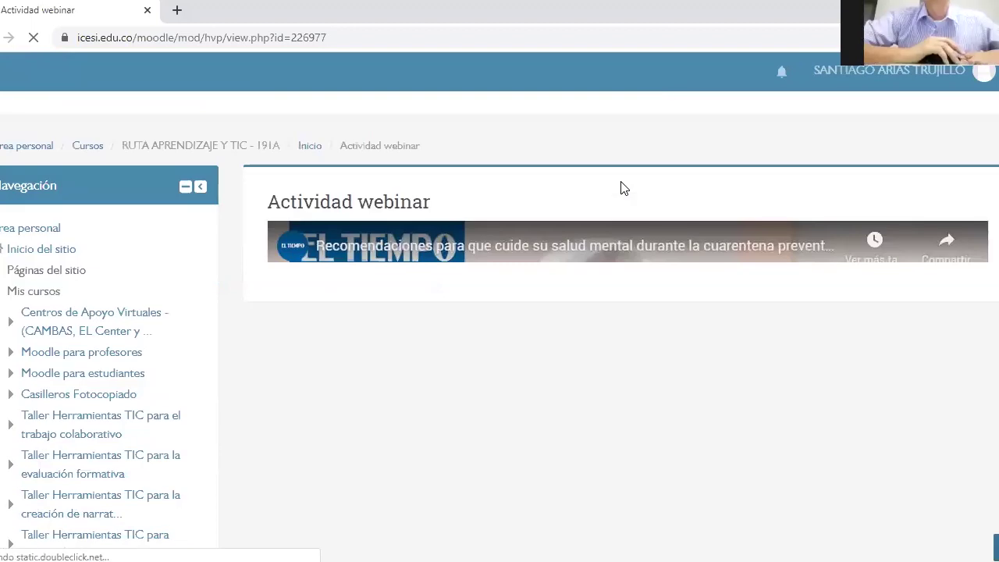
scroll(620, 181, "down", 1)
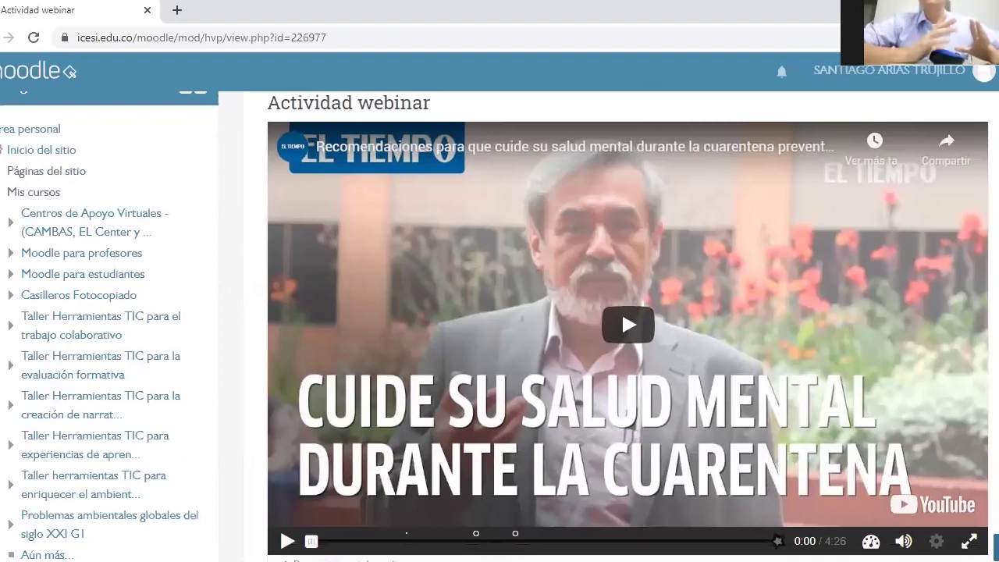
scroll(484, 479, "down", 1)
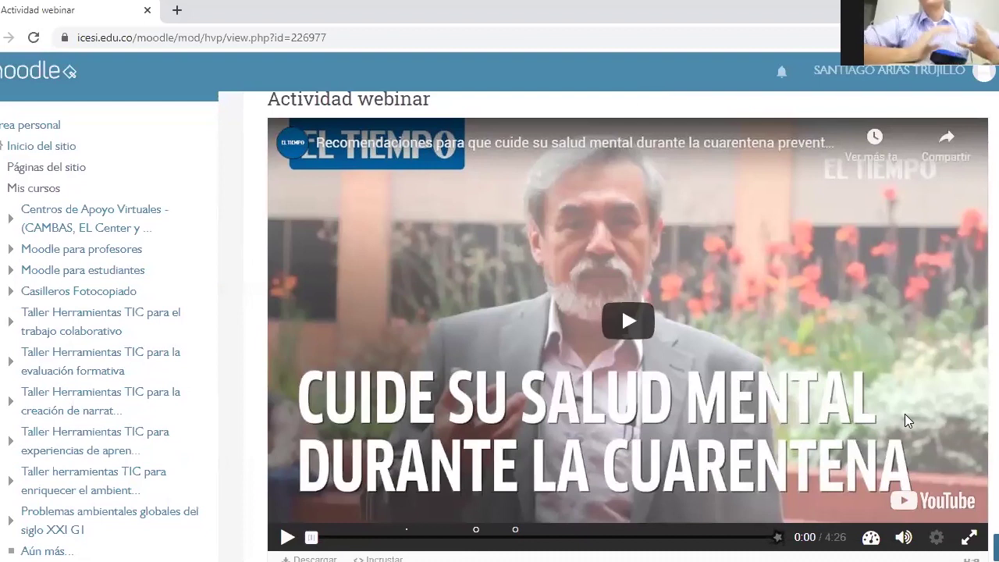
scroll(905, 414, "down", 1)
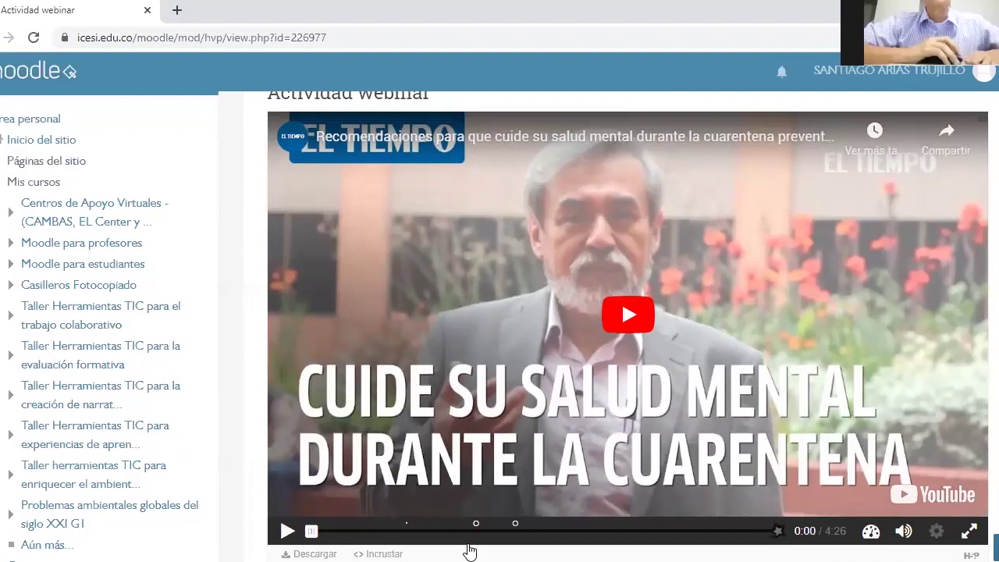
key("space")
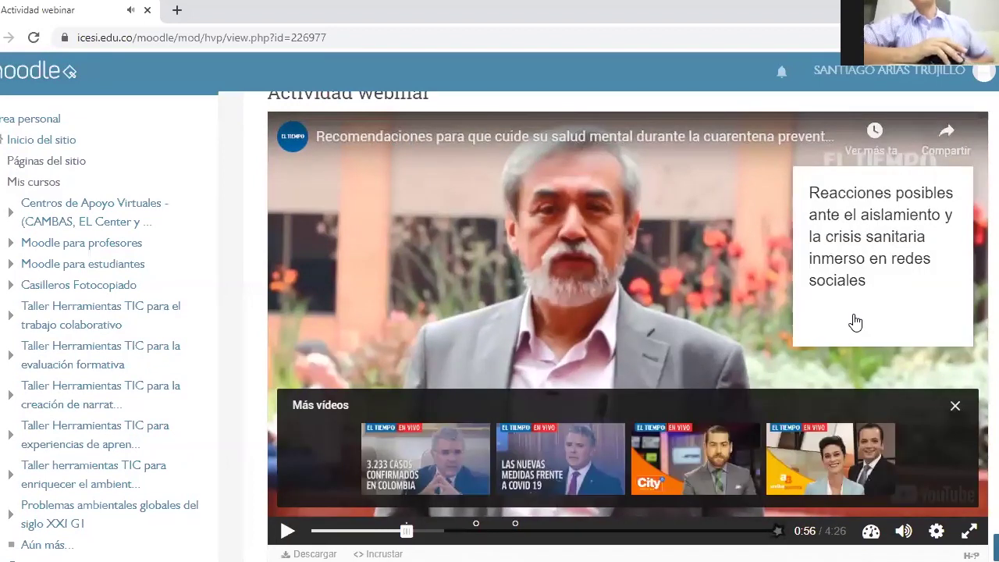
left_click(855, 320)
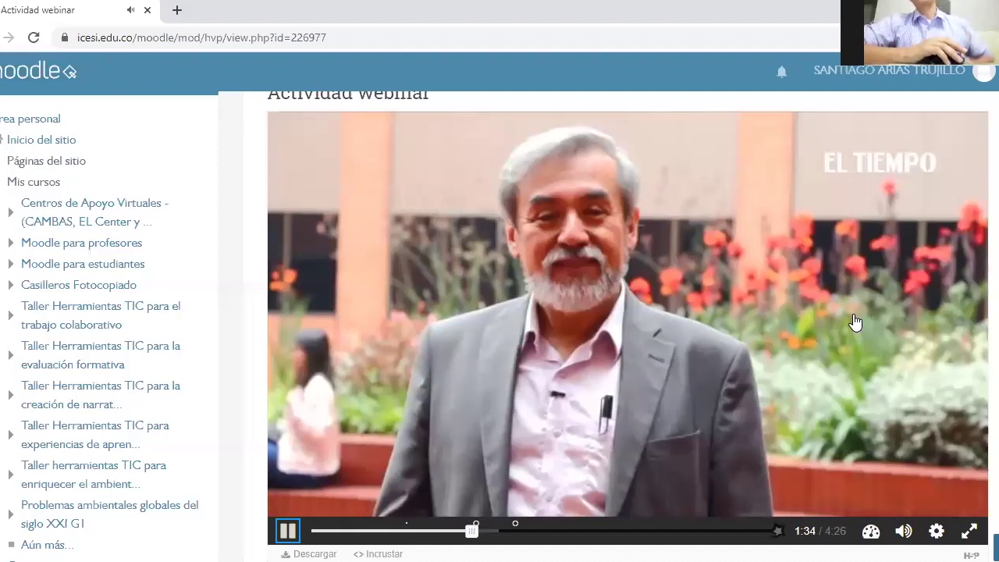
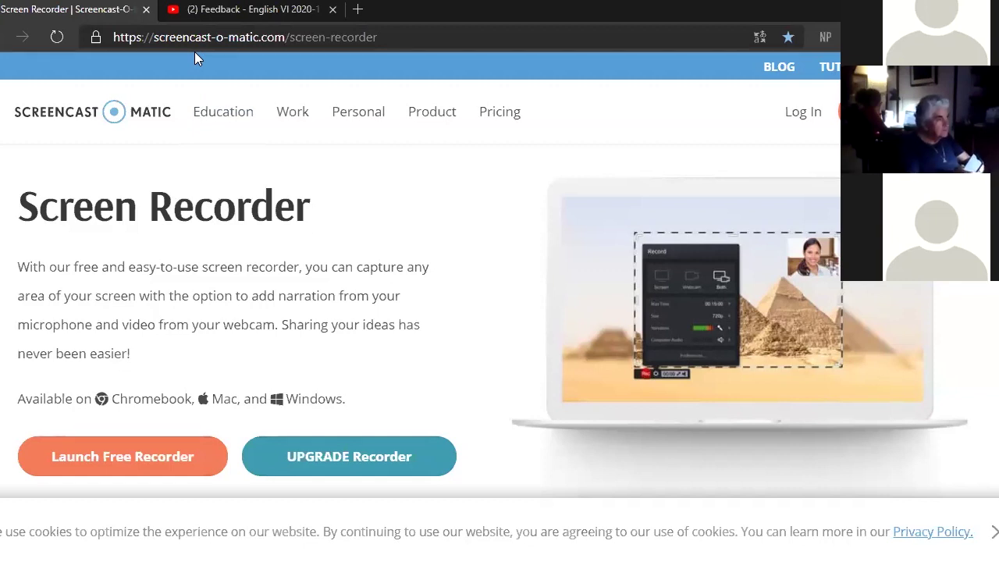
Launch the free recorder from the Screencast-O-Matic Screen Recorder page and show the desktop.
scroll(170, 155, "down", 1)
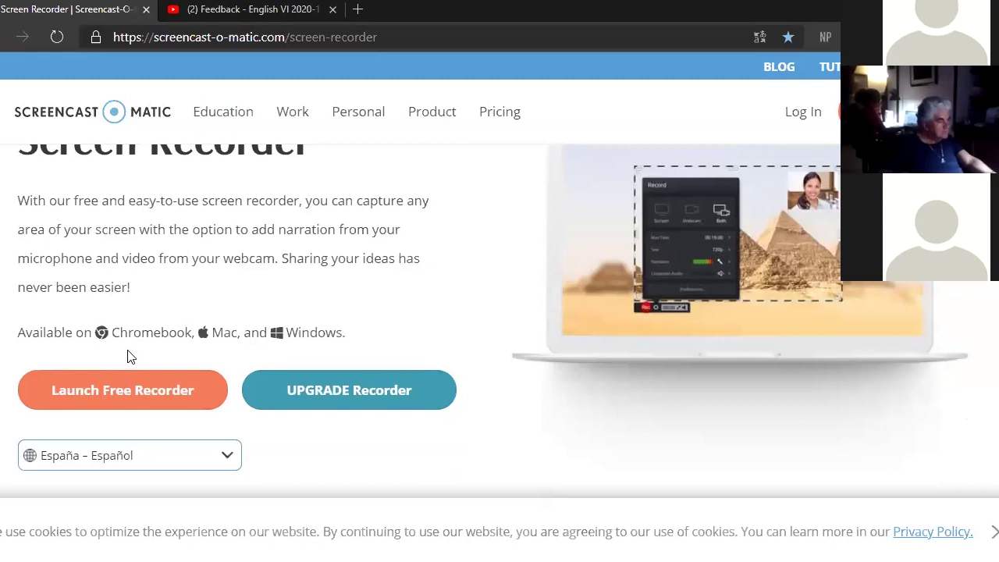
left_click(121, 390)
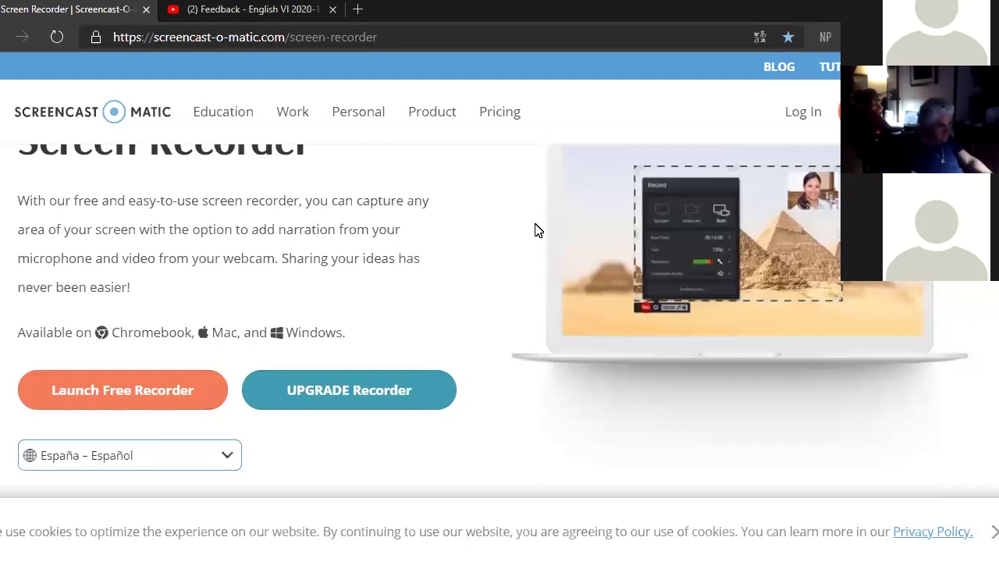
key("super+d")
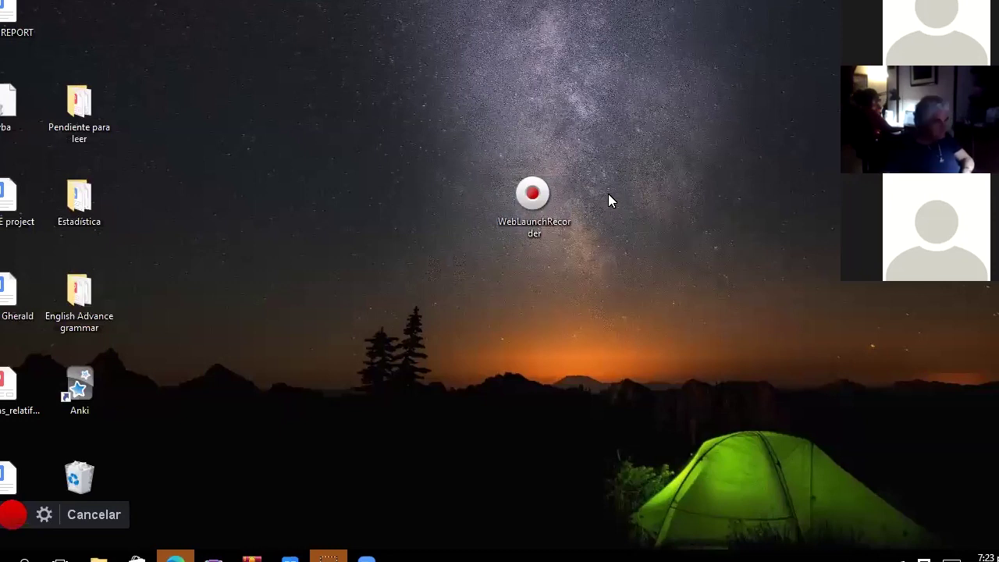
Examine the recorder's narration sources and preferences, cancel the preferences unchanged and close the recorder.
left_click(518, 205)
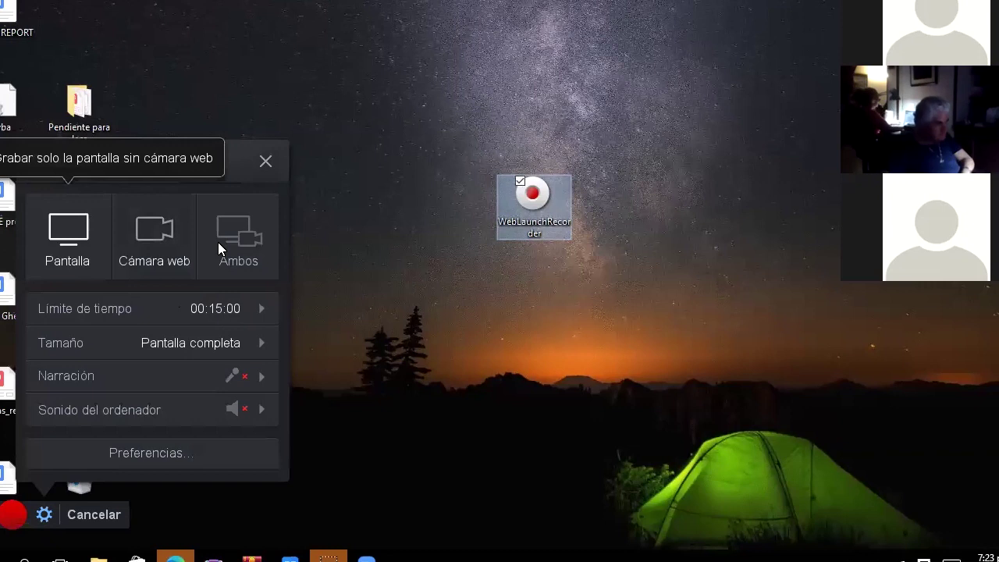
left_click(213, 364)
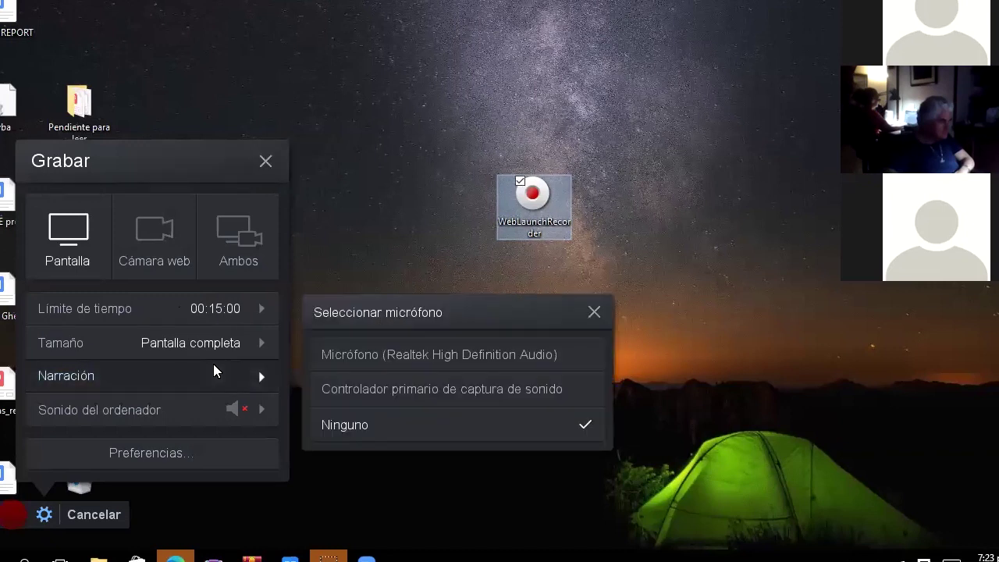
left_click(178, 457)
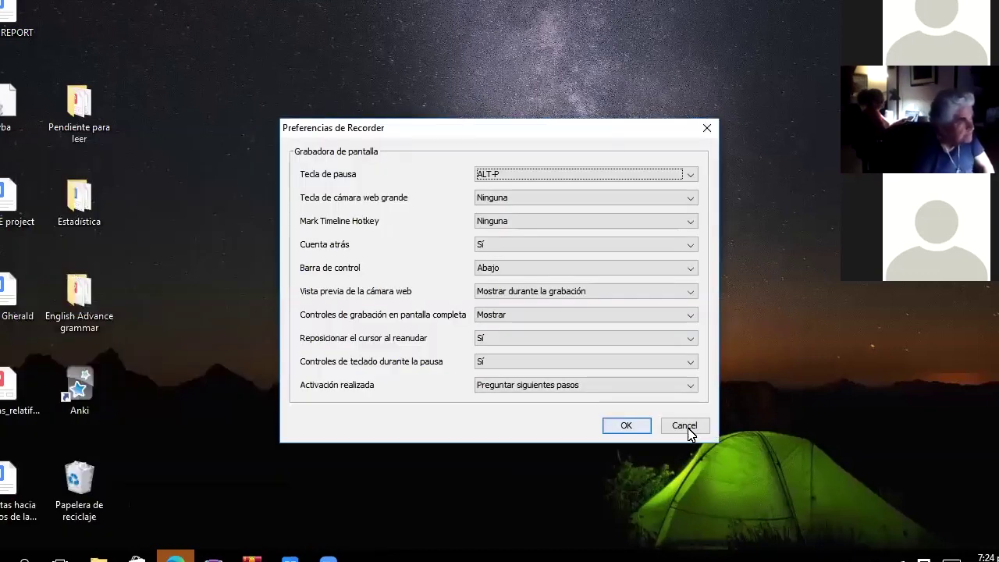
left_click(684, 425)
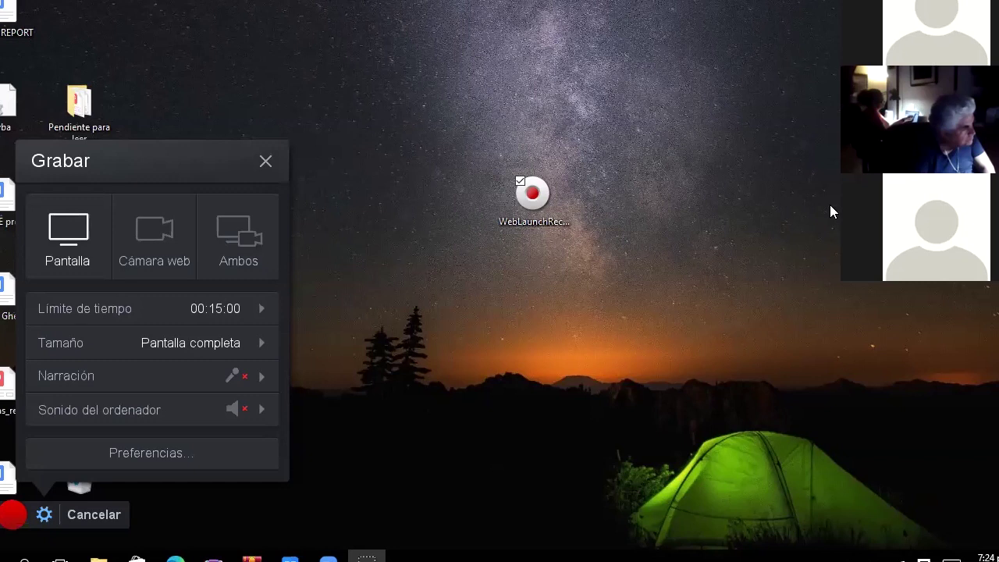
key("Escape")
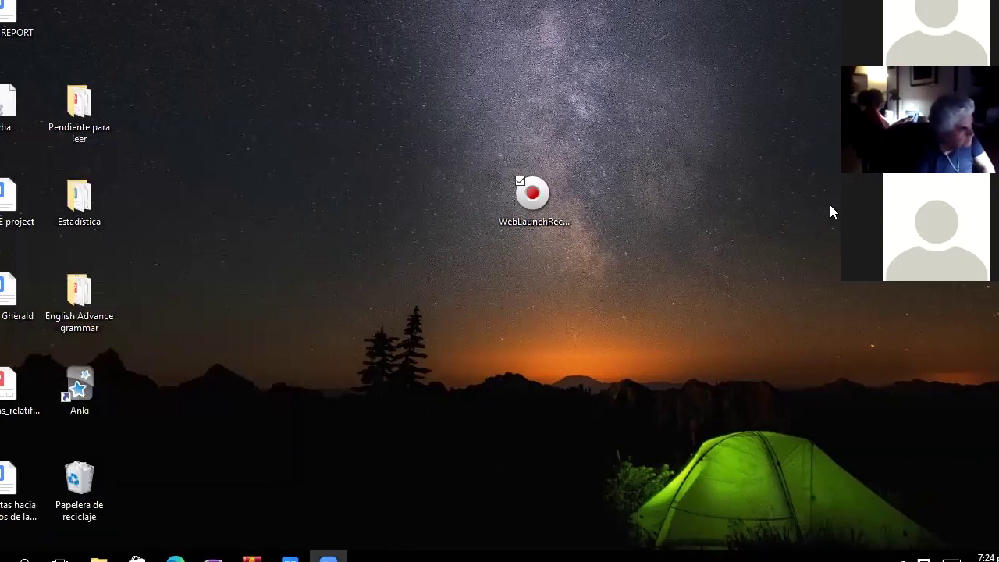